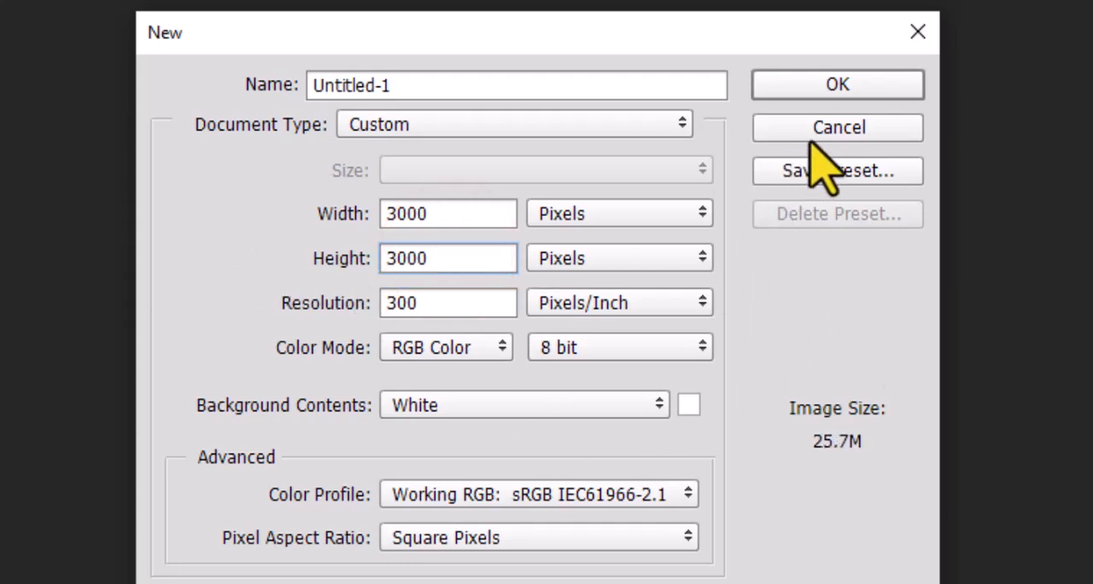
# Step: Create a new 3000 × 3000 pixel document at 300 pixels/inch in 8-bit RGB with a white background
pyautogui.click(845, 90)
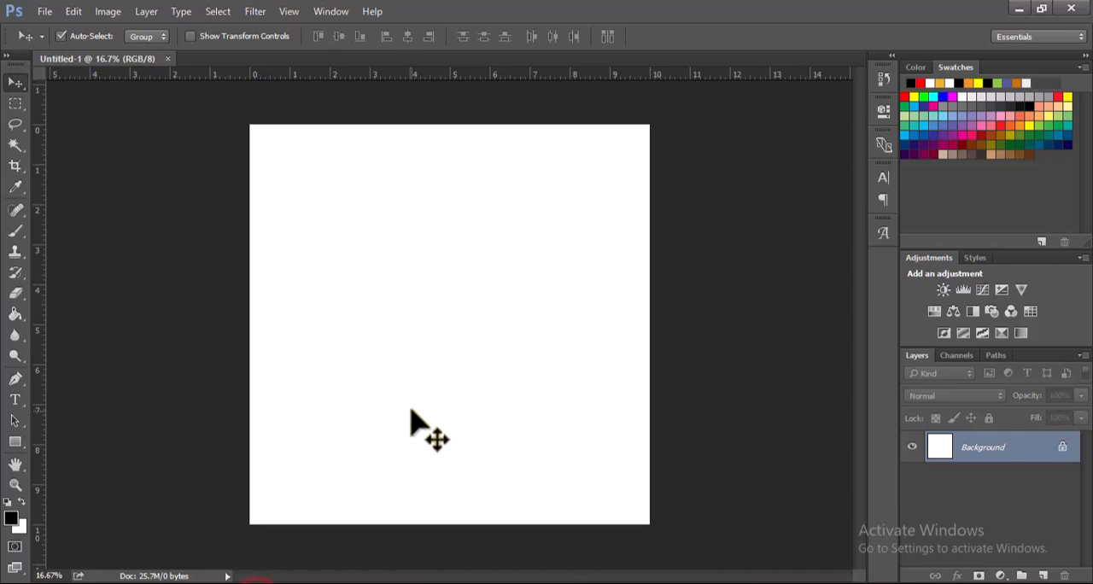
# Step: Add separate text layers reading "Free", "Graphic" and "Design", stacked in the upper part of the canvas
pyautogui.press('t')
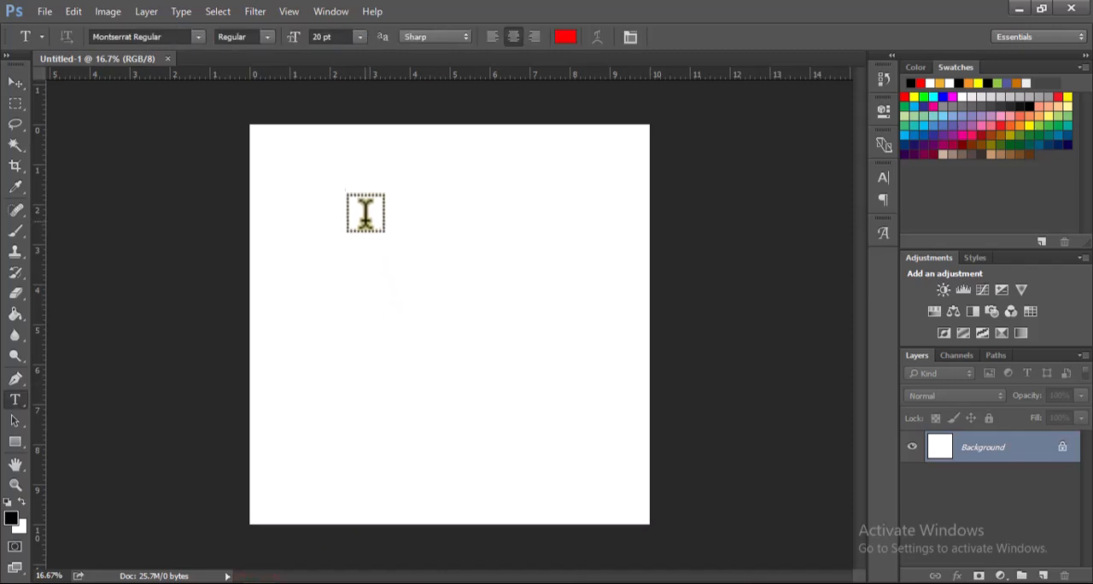
pyautogui.click(361, 177)
pyautogui.click(435, 290)
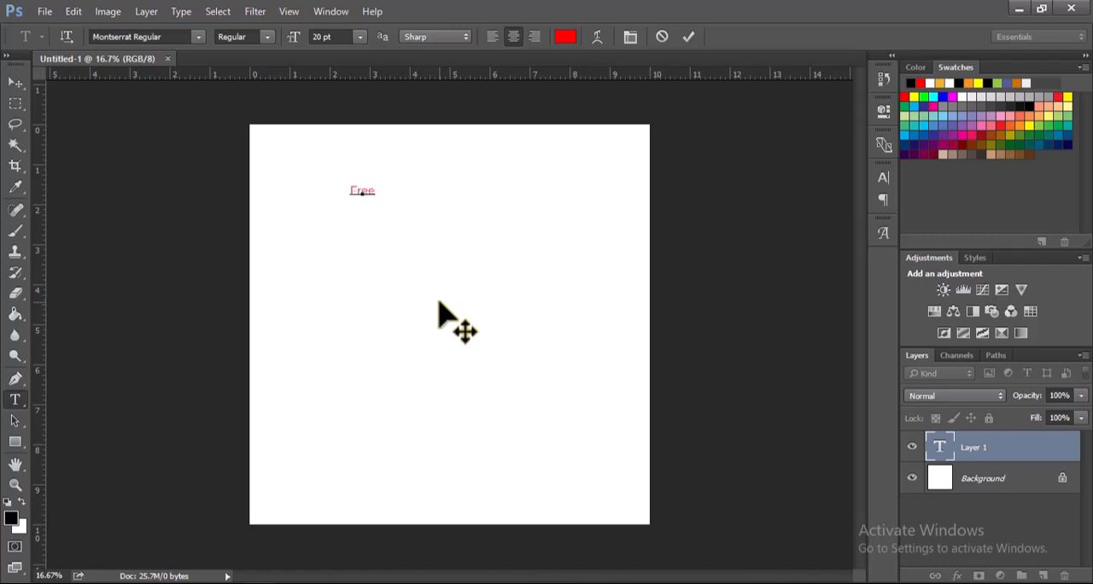
pyautogui.click(688, 37)
pyautogui.click(368, 220)
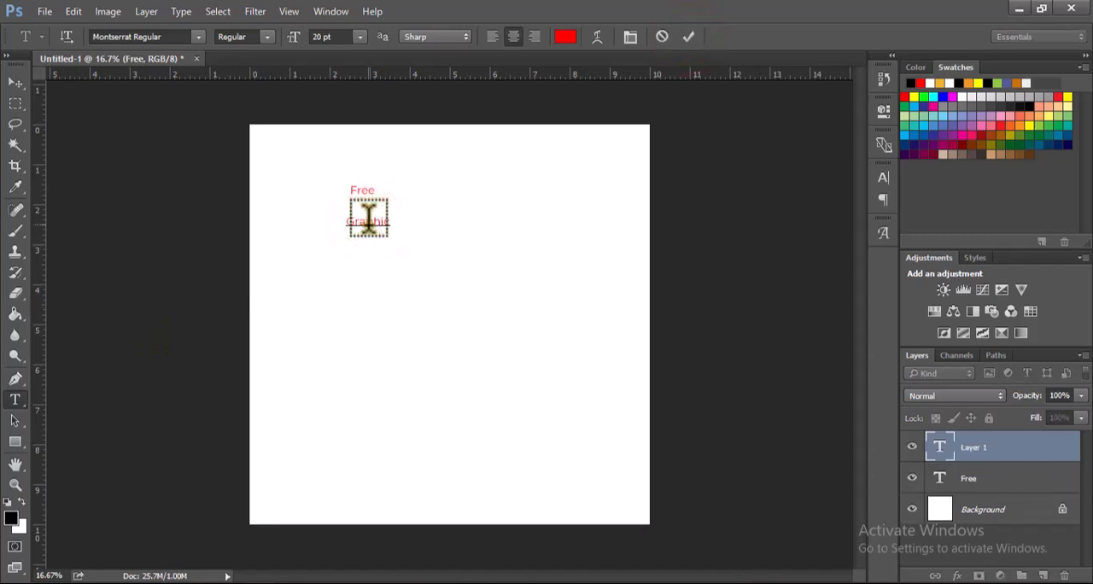
pyautogui.click(694, 38)
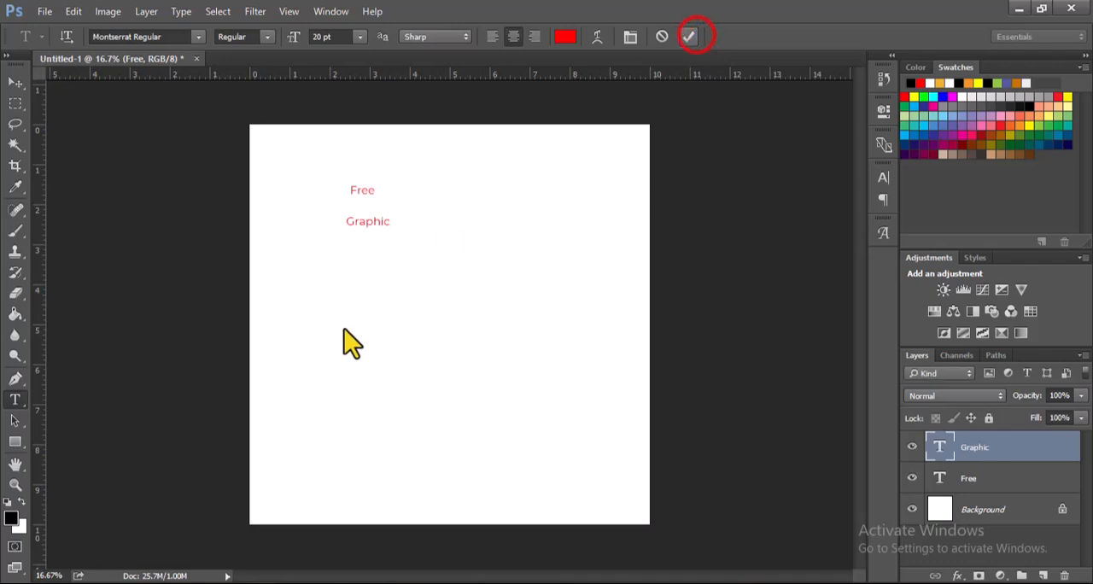
pyautogui.click(354, 246)
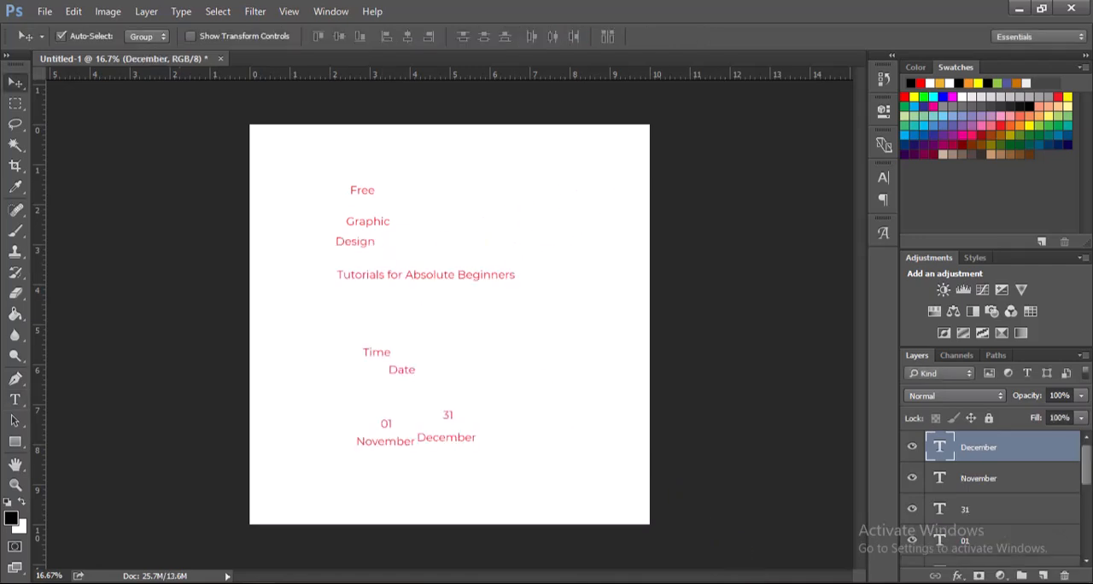
# Step: Switch to File Explorer and place the color-abstract-shape-seamless-pattern image from the PROGRAM DESIGN folder in CBS TUTORIALS into the poster
pyautogui.click(46, 11)
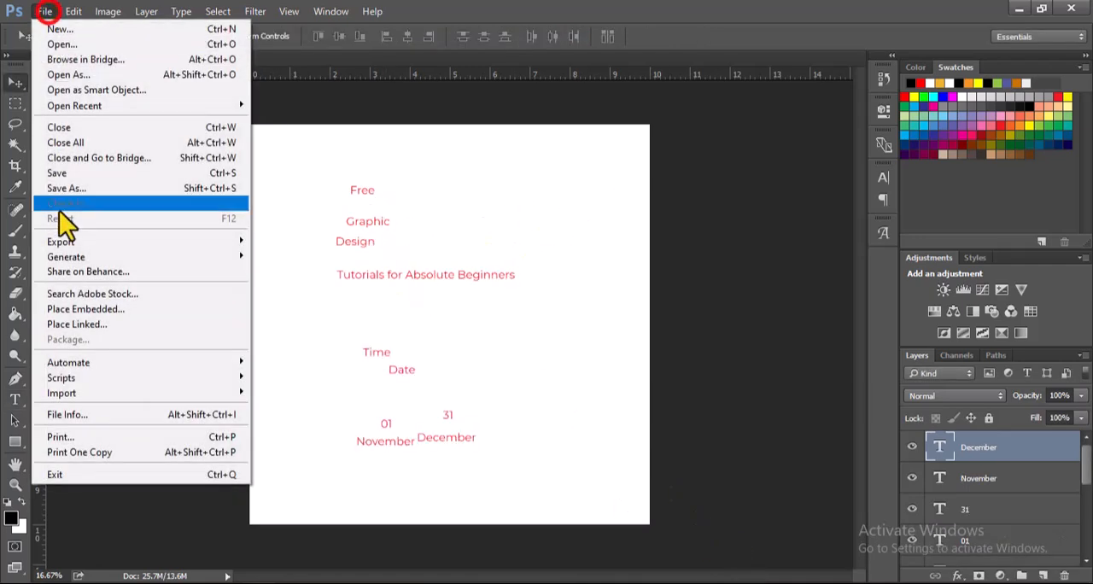
pyautogui.click(295, 579)
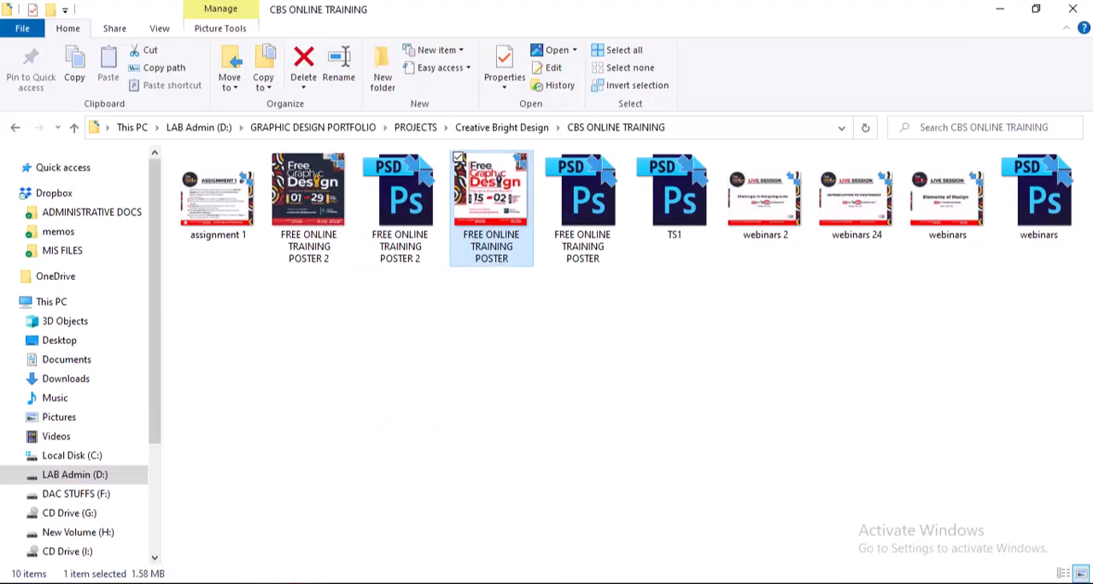
pyautogui.click(405, 129)
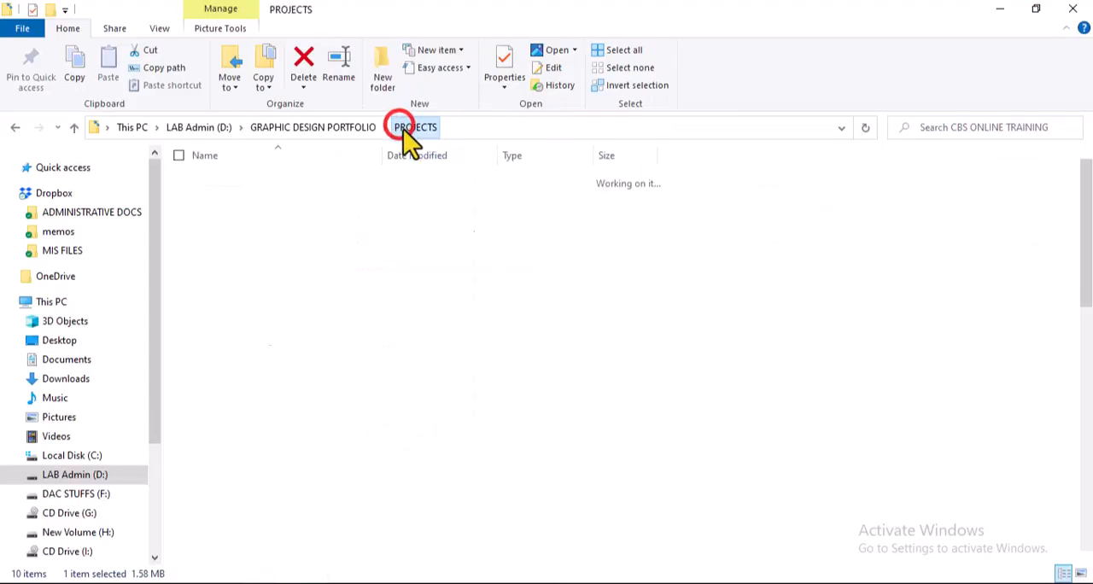
pyautogui.click(296, 127)
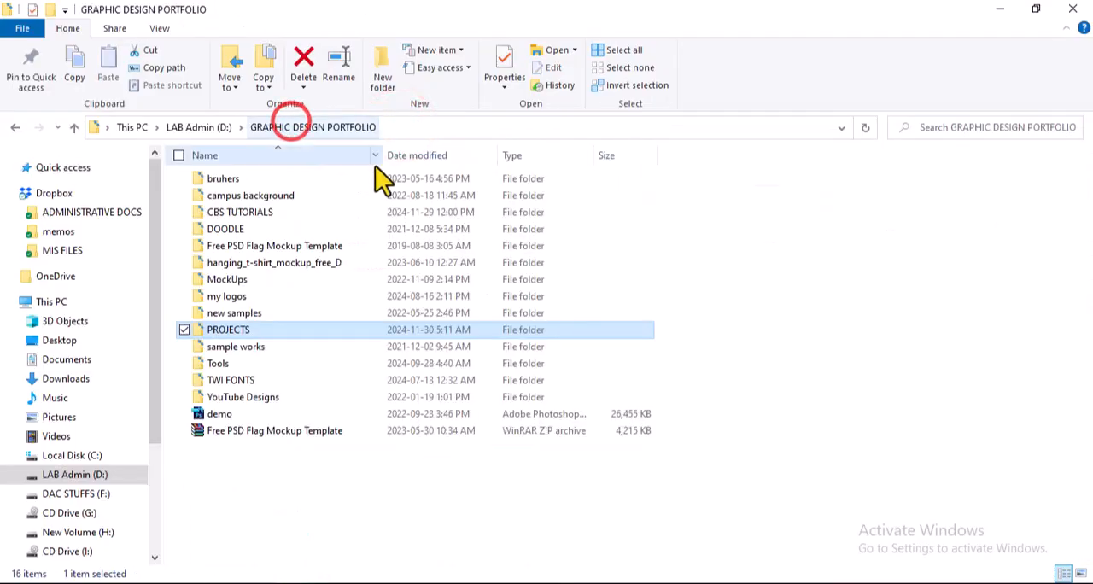
pyautogui.doubleClick(245, 214)
pyautogui.doubleClick(671, 212)
pyautogui.click(285, 208)
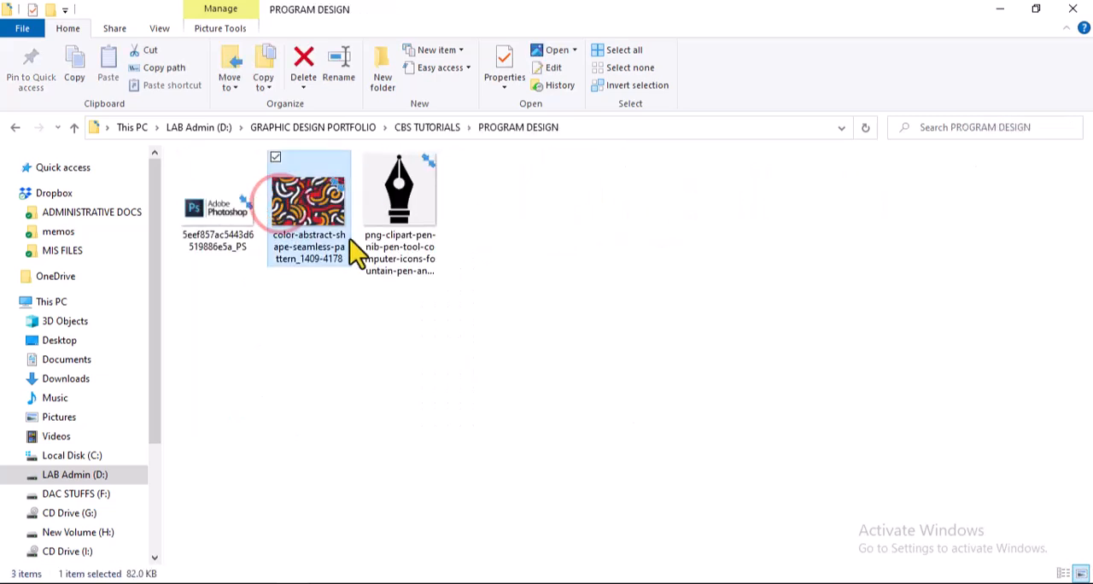
pyautogui.moveTo(328, 203); pyautogui.dragTo(328, 338)
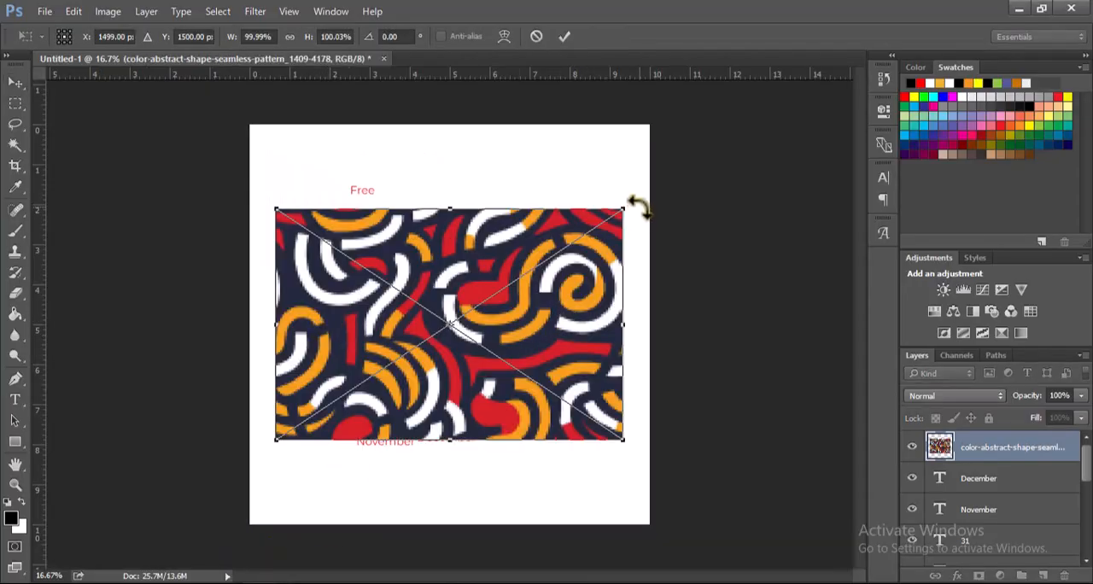
# Step: Rotate the placed pattern image 90° so it stands upright, and commit the placement
pyautogui.moveTo(639, 206); pyautogui.dragTo(573, 530)
pyautogui.hotkey('ctrl', 'z')
pyautogui.moveTo(621, 196); pyautogui.dragTo(551, 500)
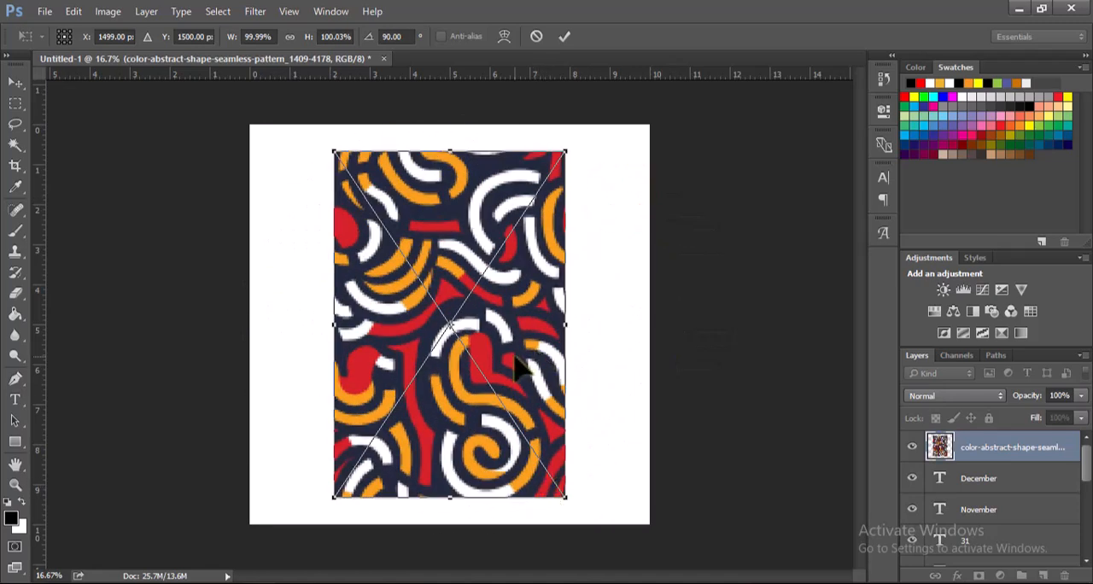
pyautogui.click(565, 36)
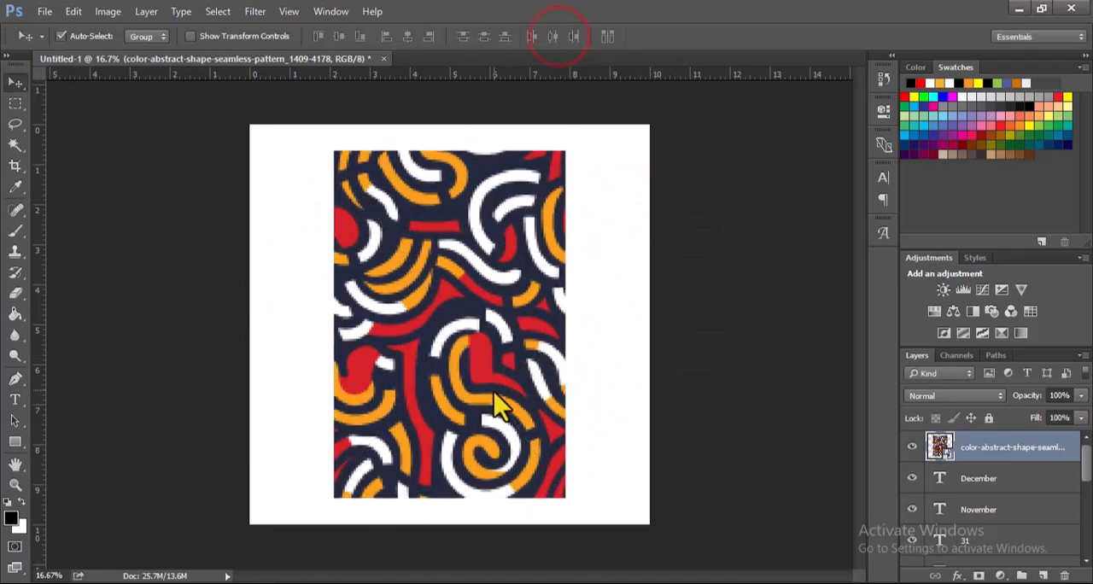
# Step: Scale the pattern to about 77% and position it as a strip in the canvas's upper-left corner, partly beyond the left edge
pyautogui.hotkey('ctrl', 't')
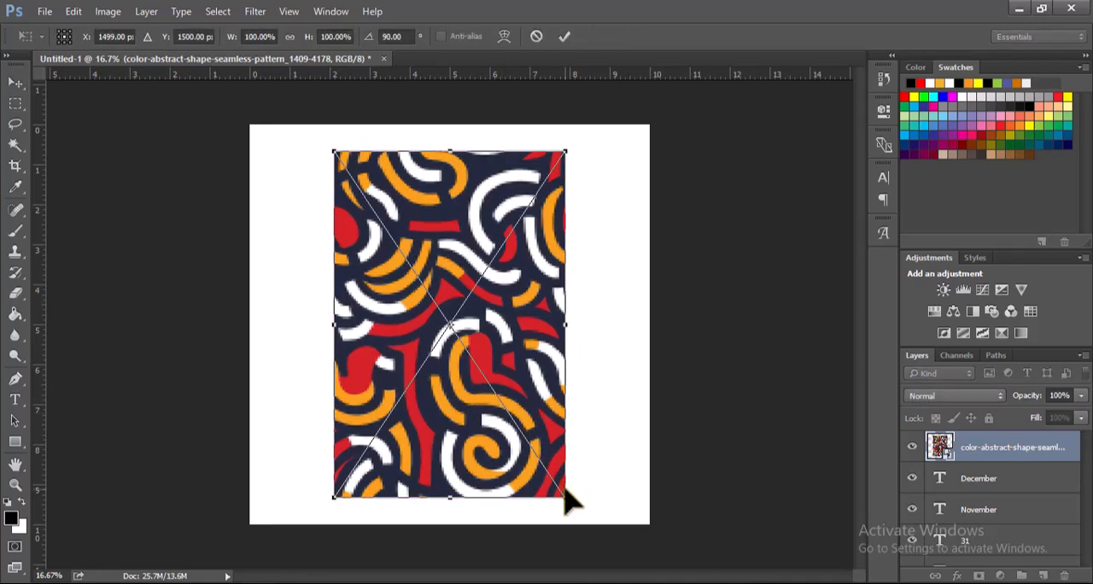
pyautogui.moveTo(568, 499); pyautogui.dragTo(319, 376)
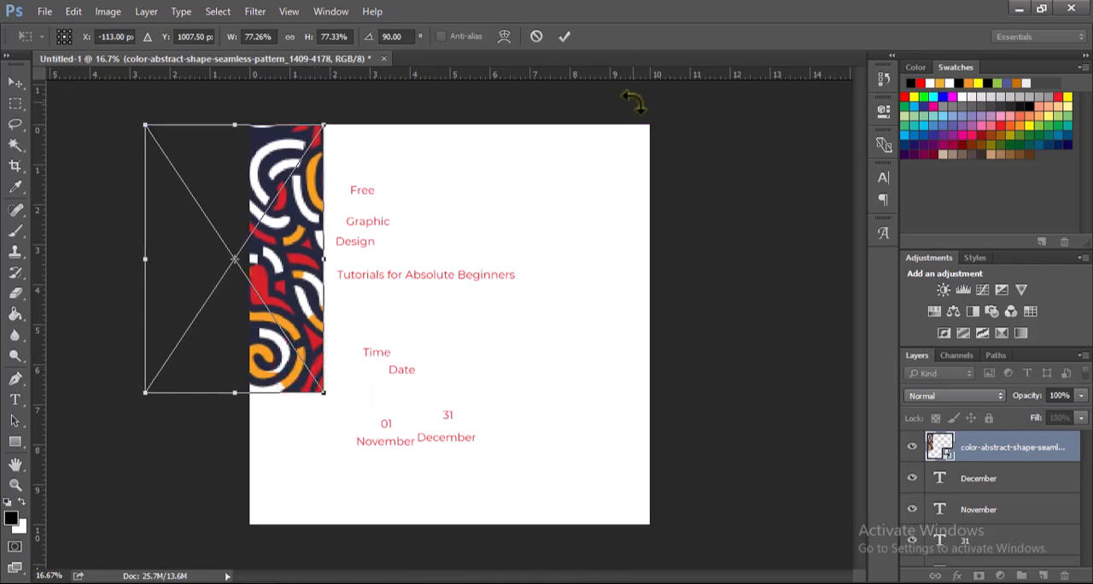
pyautogui.click(562, 36)
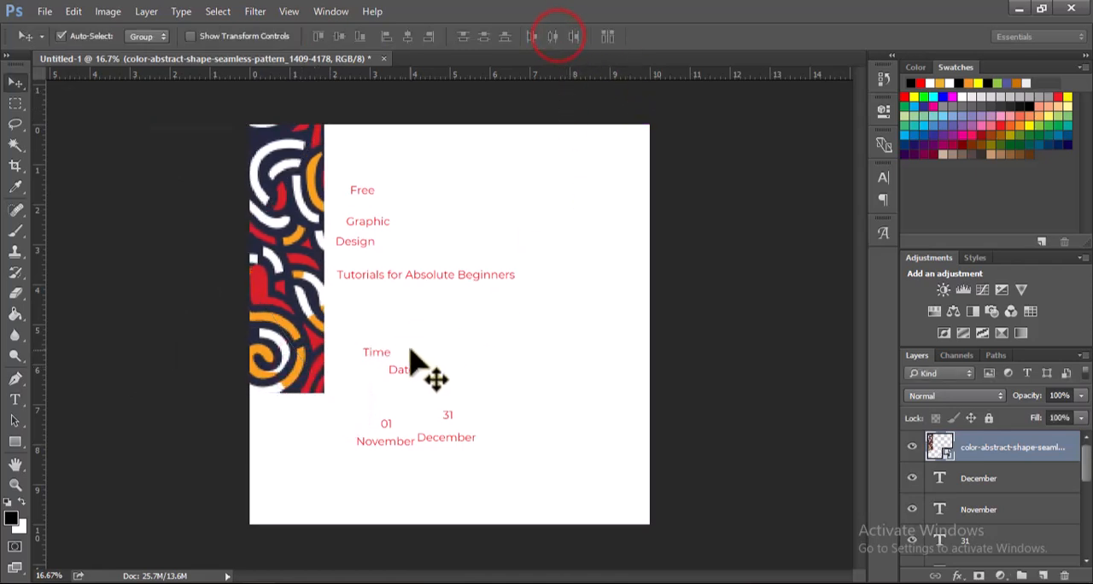
# Step: Duplicate the pattern to the canvas's right side and shrink the copy into a small block in the upper-right corner
pyautogui.moveTo(318, 340); pyautogui.dragTo(670, 342)
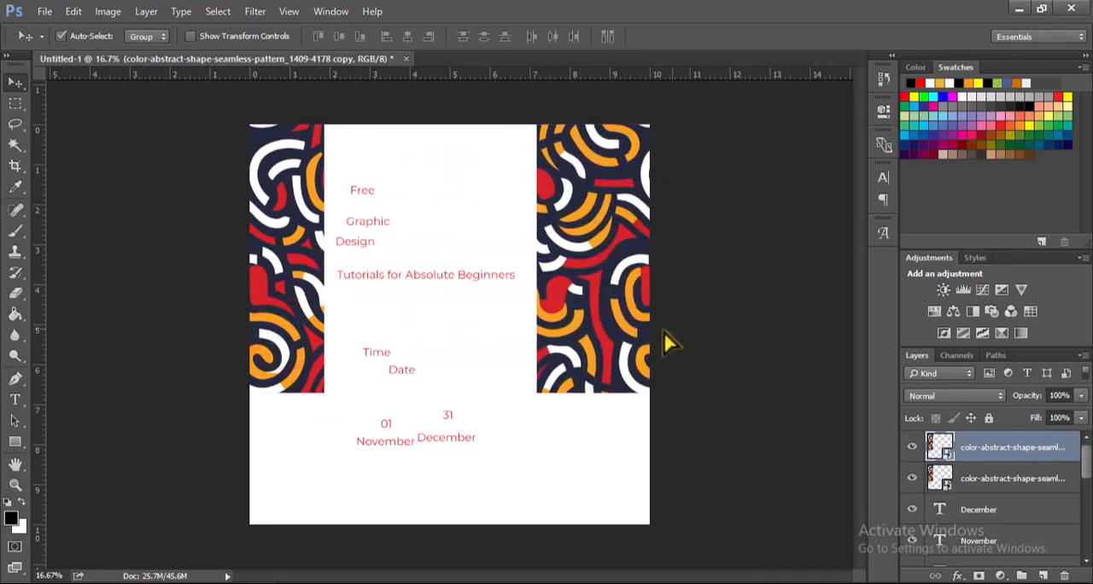
pyautogui.hotkey('ctrl', 't')
pyautogui.moveTo(536, 391); pyautogui.dragTo(635, 231)
pyautogui.click(565, 36)
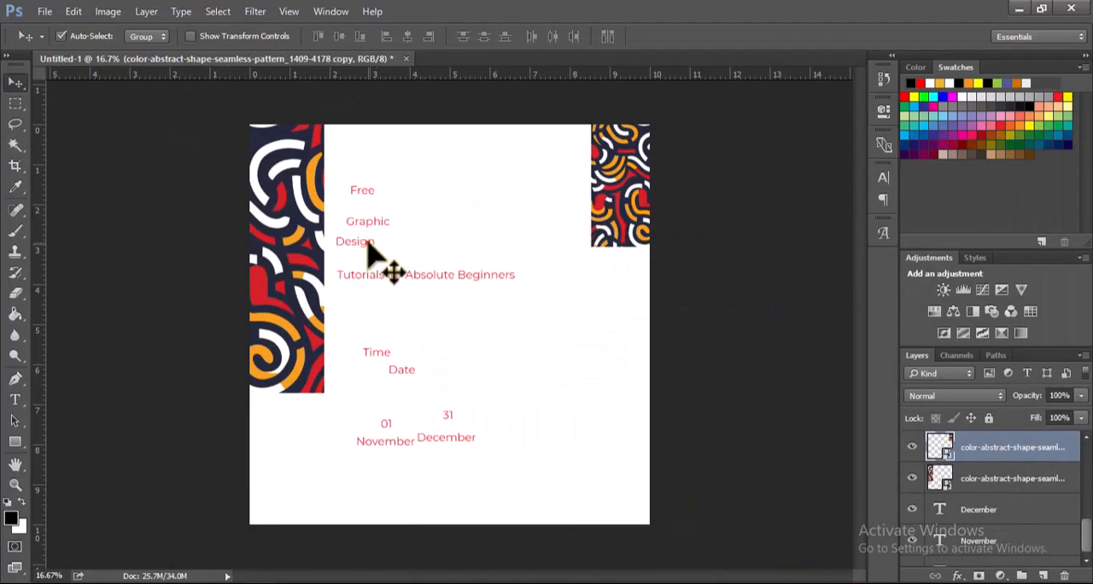
# Step: Line up the "Design" and "Free" text layers with "Graphic" beside the left pattern strip
pyautogui.moveTo(365, 242); pyautogui.dragTo(375, 224)
pyautogui.moveTo(357, 187); pyautogui.dragTo(373, 189)
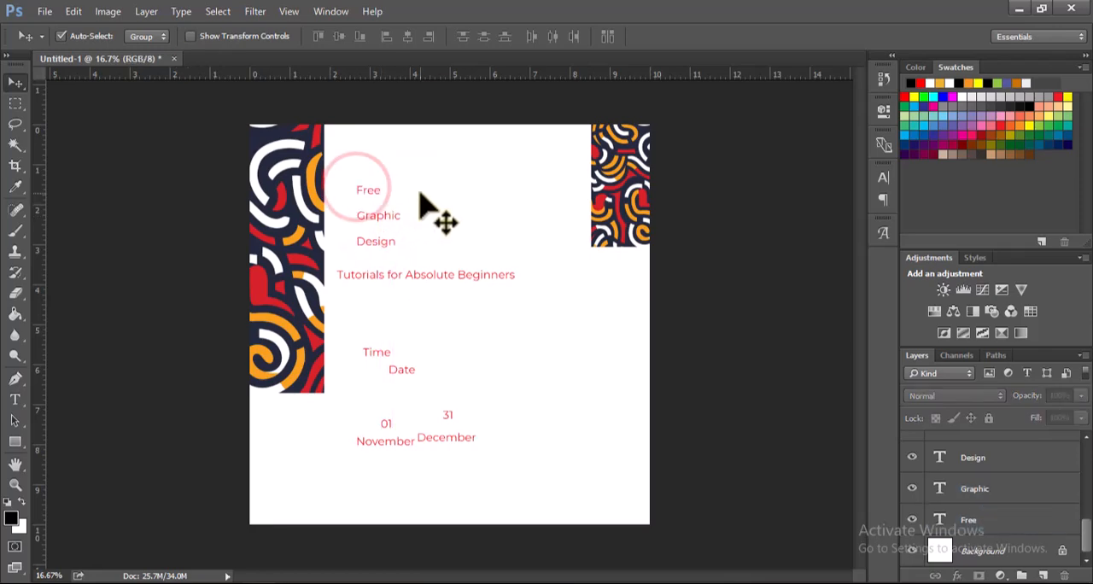
# Step: Set "Free" to Montserrat SemiBold at 81 pt and move it clear of the left pattern strip
pyautogui.press('t')
pyautogui.moveTo(358, 190); pyautogui.dragTo(389, 186)
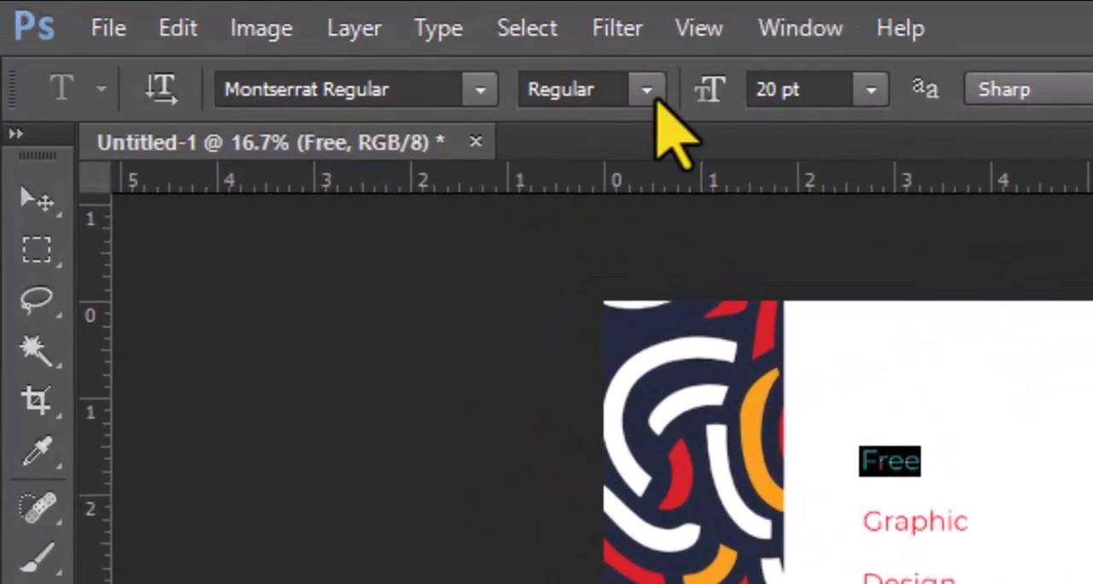
pyautogui.click(645, 90)
pyautogui.click(636, 440)
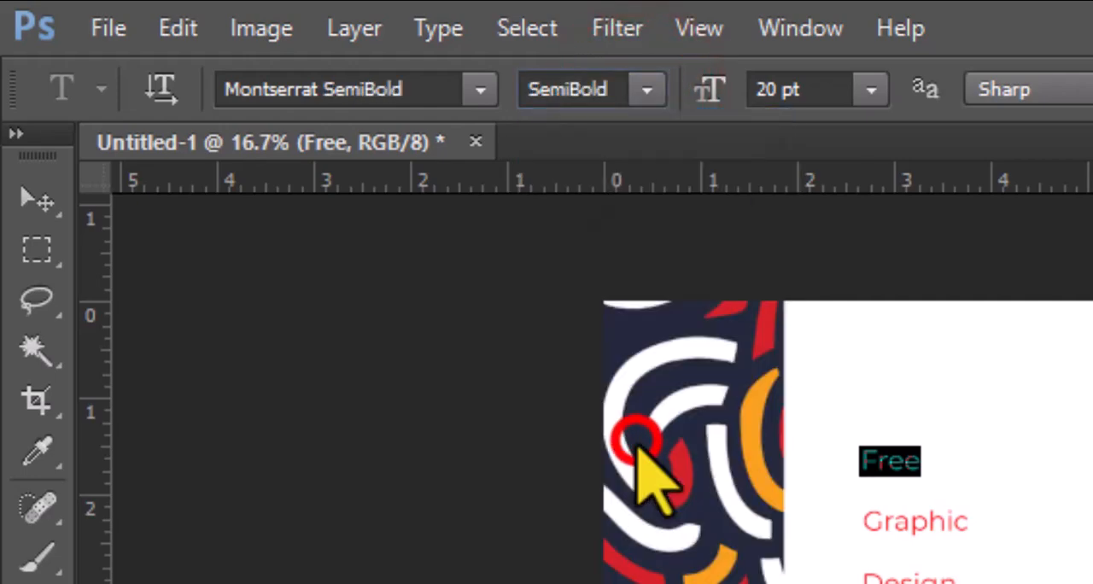
pyautogui.moveTo(711, 85); pyautogui.dragTo(756, 117)
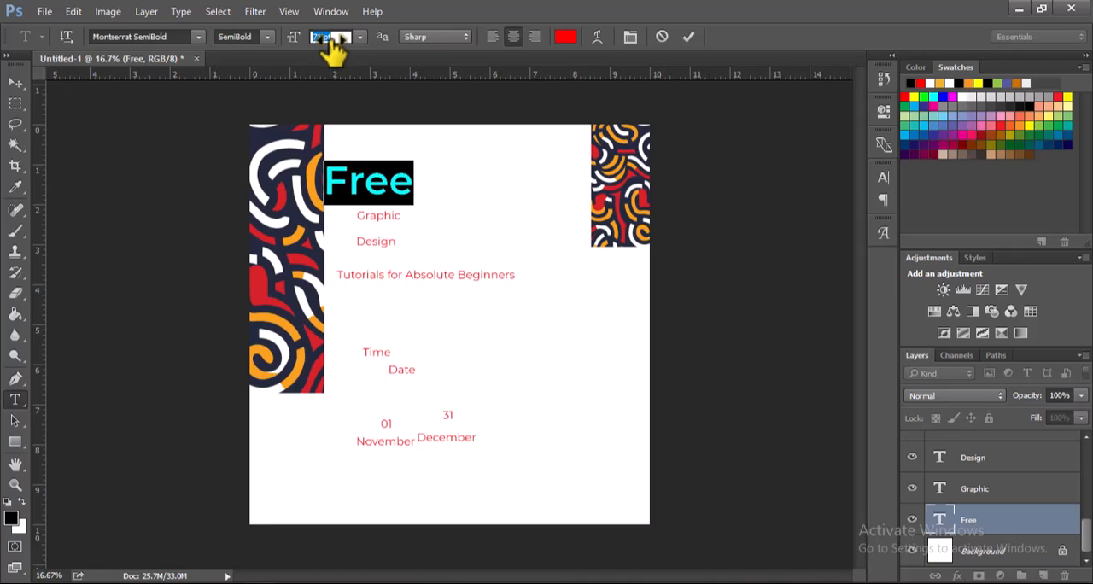
pyautogui.moveTo(334, 51); pyautogui.dragTo(337, 34)
pyautogui.click(689, 36)
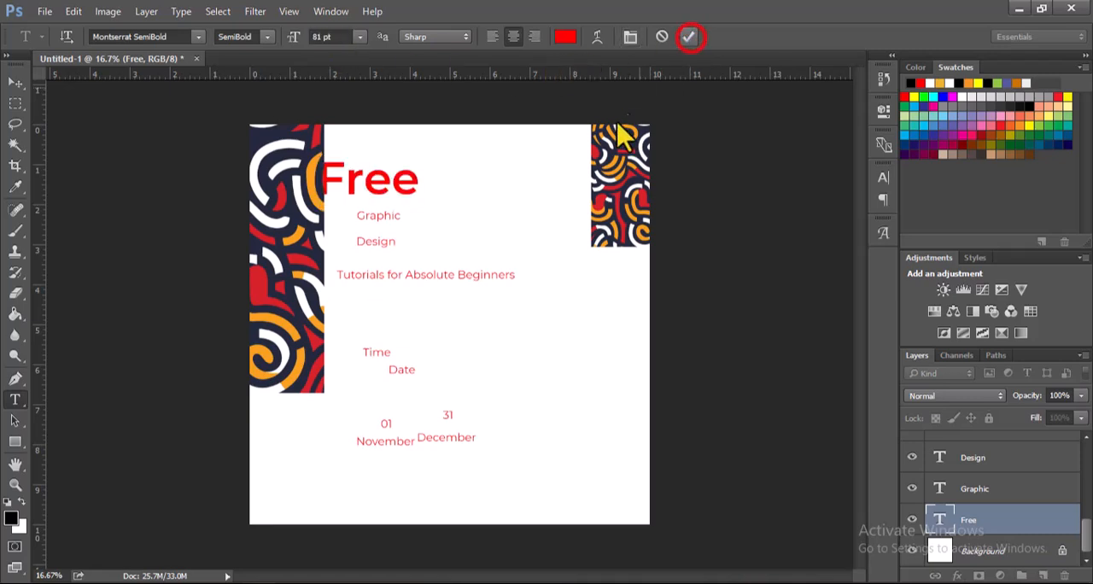
pyautogui.press('v')
pyautogui.moveTo(376, 193); pyautogui.dragTo(413, 220)
# Step: Set the "Graphic" text to Montserrat ExtraBold at 89 pt
pyautogui.press('t')
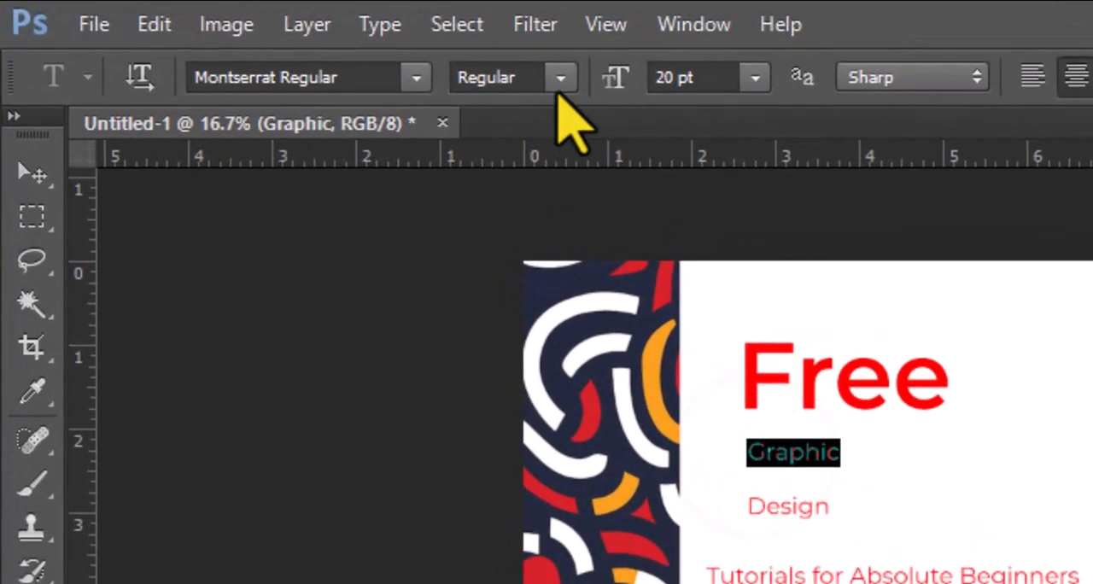
pyautogui.click(267, 37)
pyautogui.click(585, 435)
pyautogui.click(588, 459)
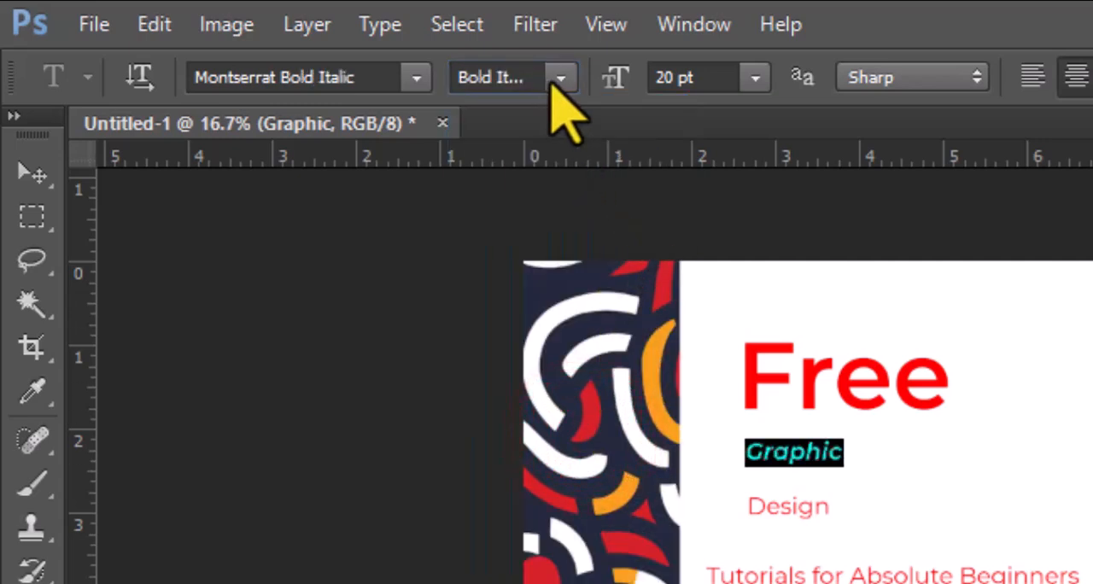
pyautogui.click(558, 78)
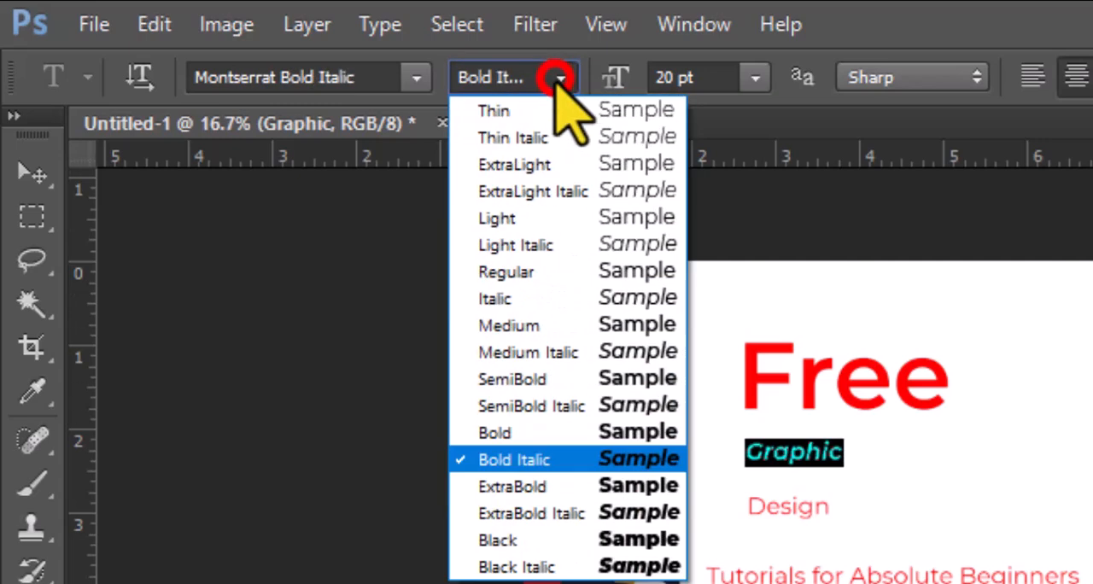
pyautogui.click(536, 487)
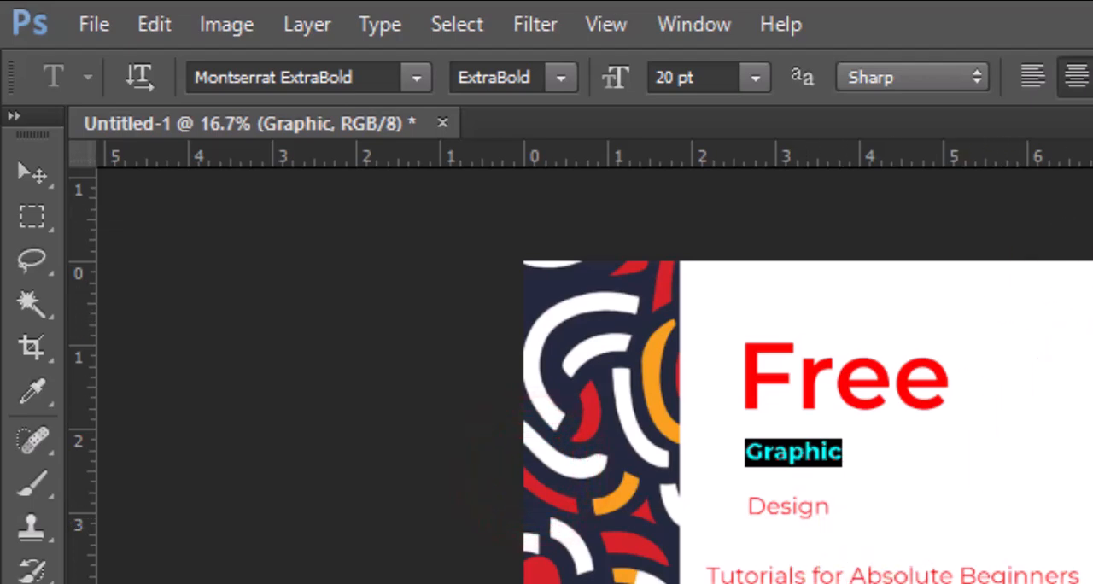
pyautogui.moveTo(617, 81); pyautogui.dragTo(667, 83)
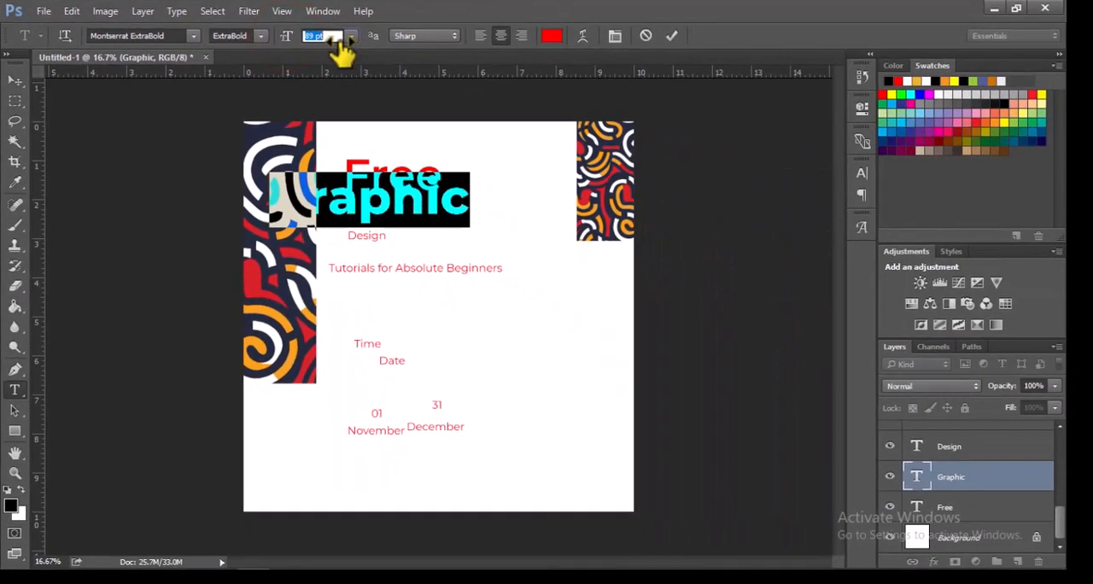
pyautogui.click(673, 35)
# Step: Move "Graphic" beneath "Free", clear of the left pattern strip, and shift the "Design" text down below it
pyautogui.press('v')
pyautogui.moveTo(414, 216); pyautogui.dragTo(474, 239)
pyautogui.moveTo(369, 241)
pyautogui.mouseDown()
pyautogui.moveTo(373, 252)
pyautogui.moveTo(363, 252)
pyautogui.mouseUp()
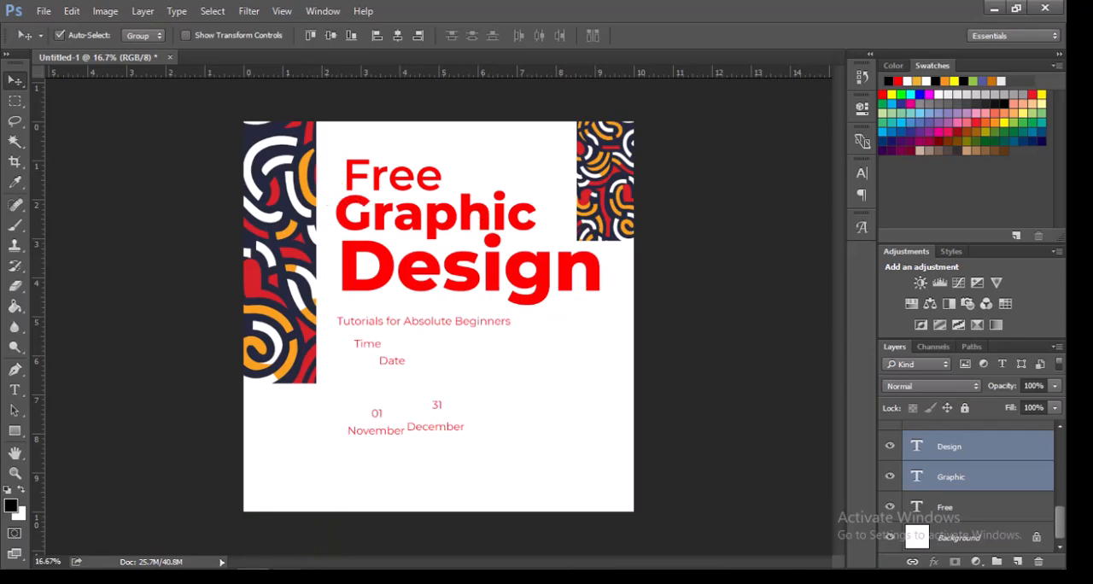
# Step: Switch to File Explorer and place the pen nib clipart PNG into the poster above the "Design" layer at 80% scale
pyautogui.hotkey('alt', 'Tab')
pyautogui.moveTo(390, 220); pyautogui.dragTo(482, 370)
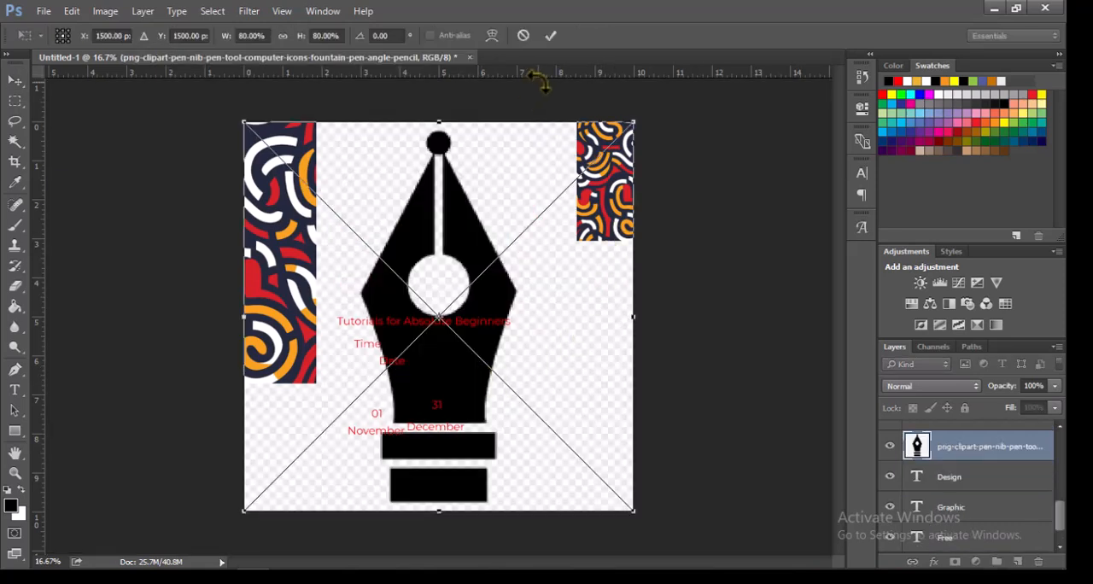
pyautogui.click(550, 36)
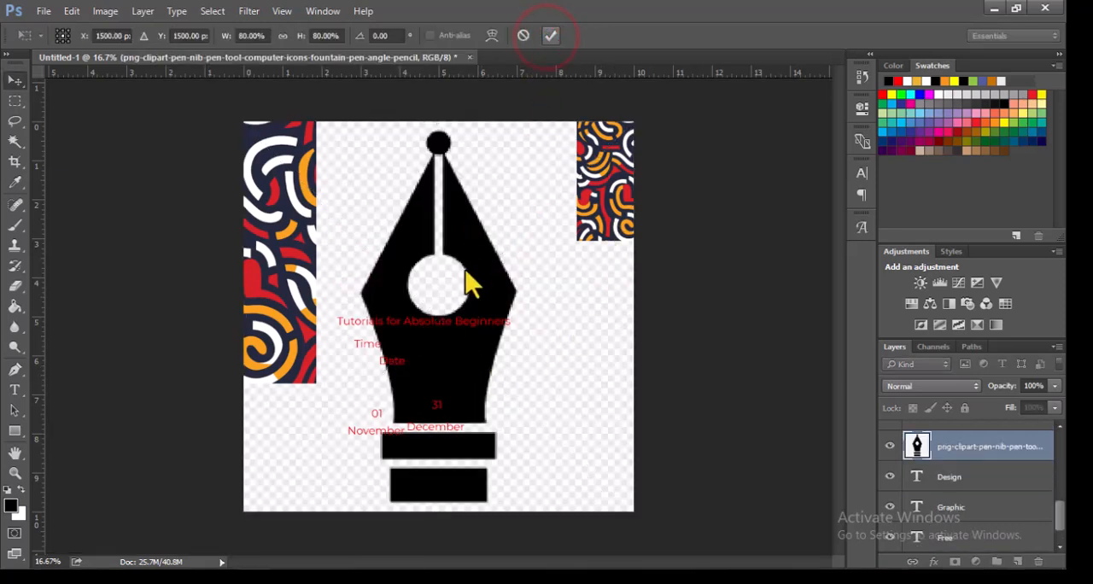
pyautogui.moveTo(520, 312)
pyautogui.mouseDown()
pyautogui.moveTo(525, 288)
pyautogui.moveTo(504, 301)
pyautogui.mouseUp()
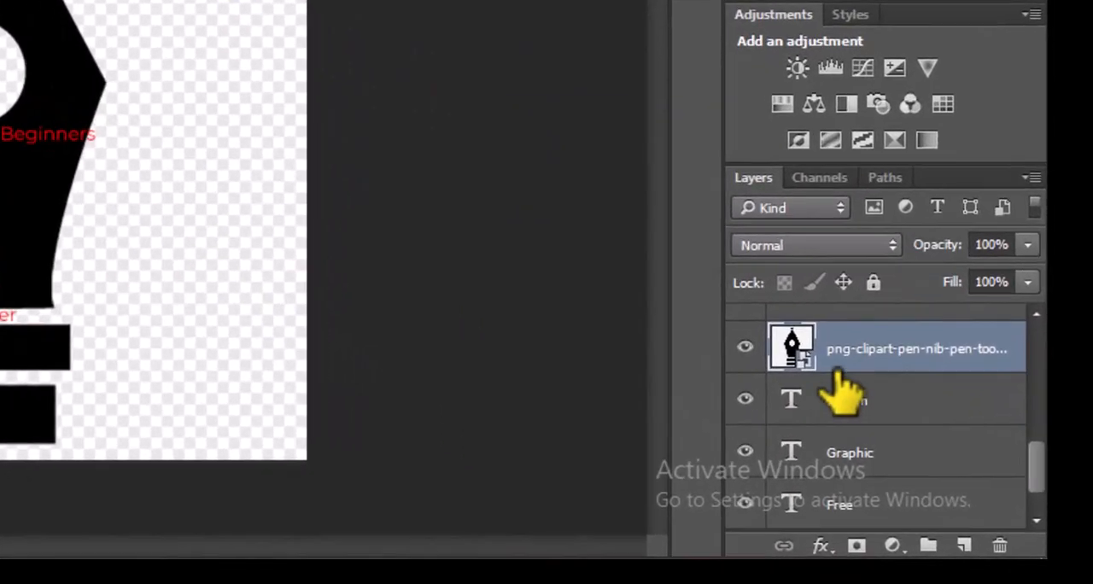
# Step: Rasterize the pen nib layer and nudge it slightly on the canvas
pyautogui.rightClick(918, 406)
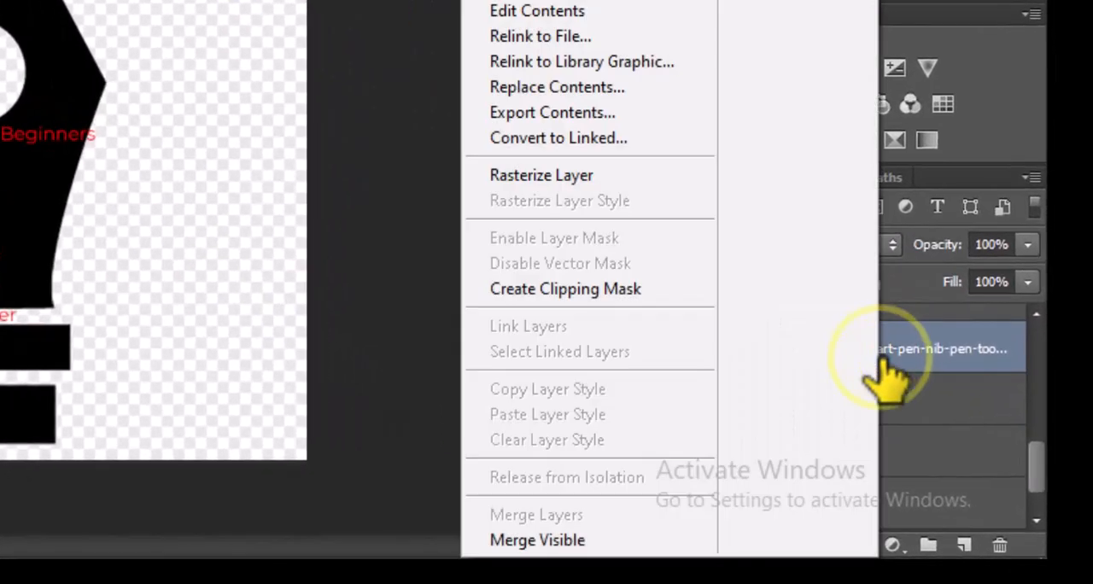
pyautogui.click(649, 171)
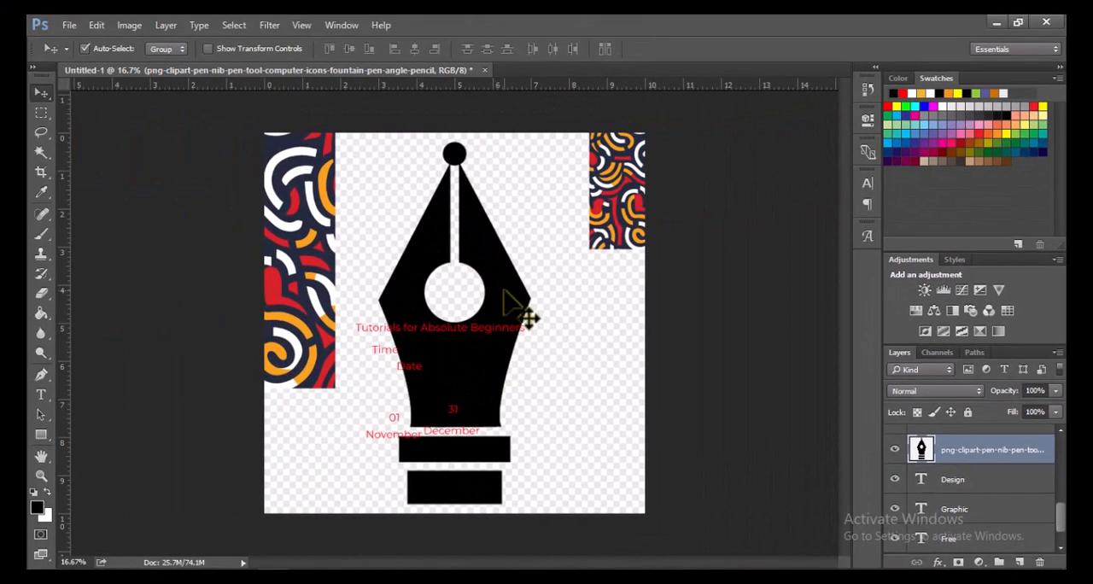
pyautogui.moveTo(536, 308)
pyautogui.mouseDown()
pyautogui.moveTo(532, 288)
pyautogui.moveTo(521, 303)
pyautogui.mouseUp()
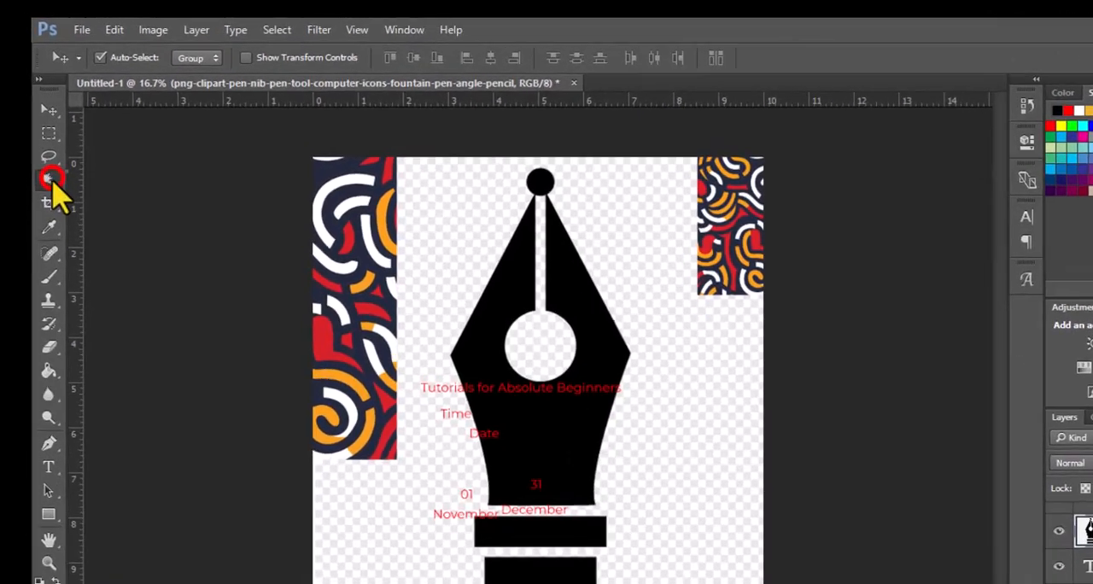
# Step: Remove the fake checkered background around and inside the pen nib with the Magic Wand, then deselect
pyautogui.click(43, 154)
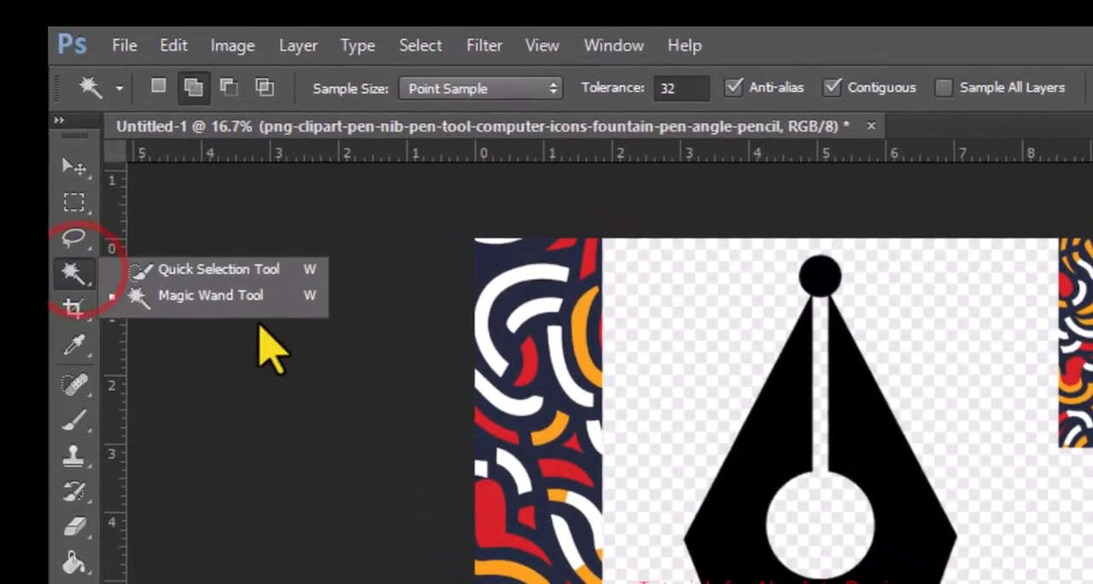
pyautogui.click(182, 305)
pyautogui.click(706, 405)
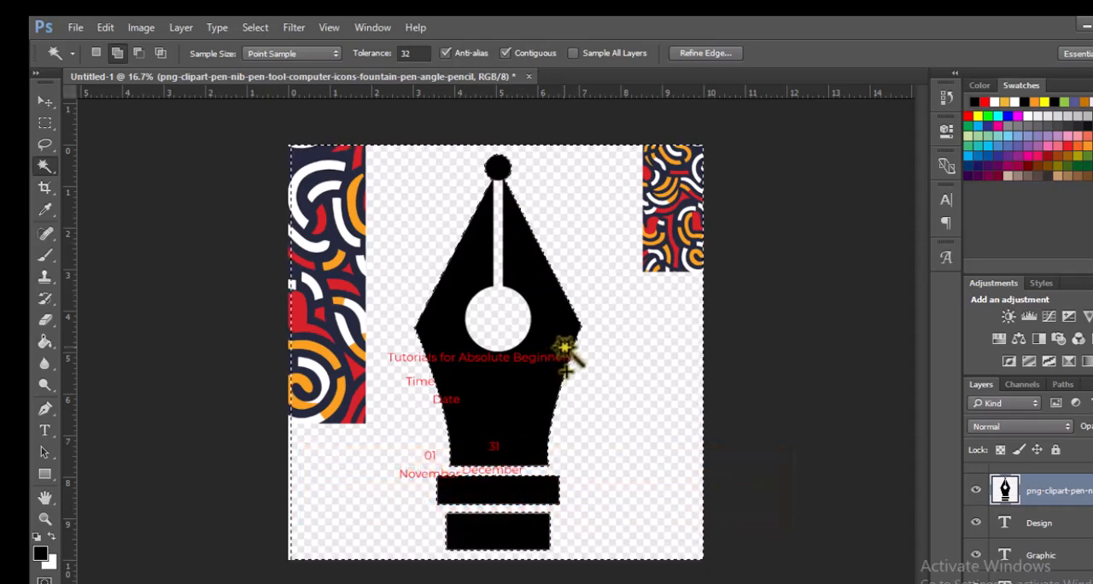
pyautogui.click(519, 324)
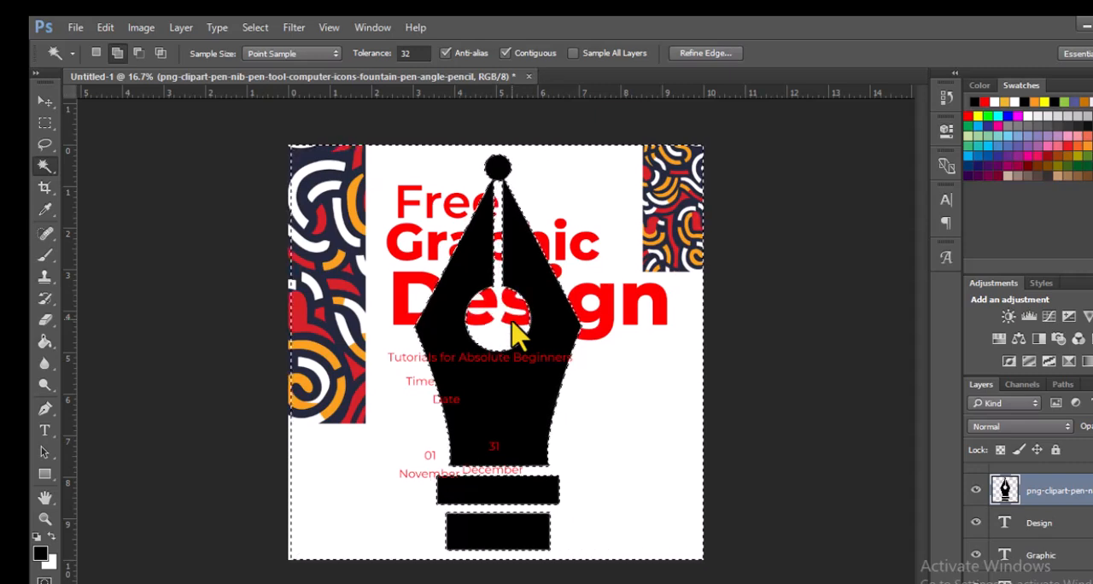
pyautogui.hotkey('ctrl', 'd')
pyautogui.press('v')
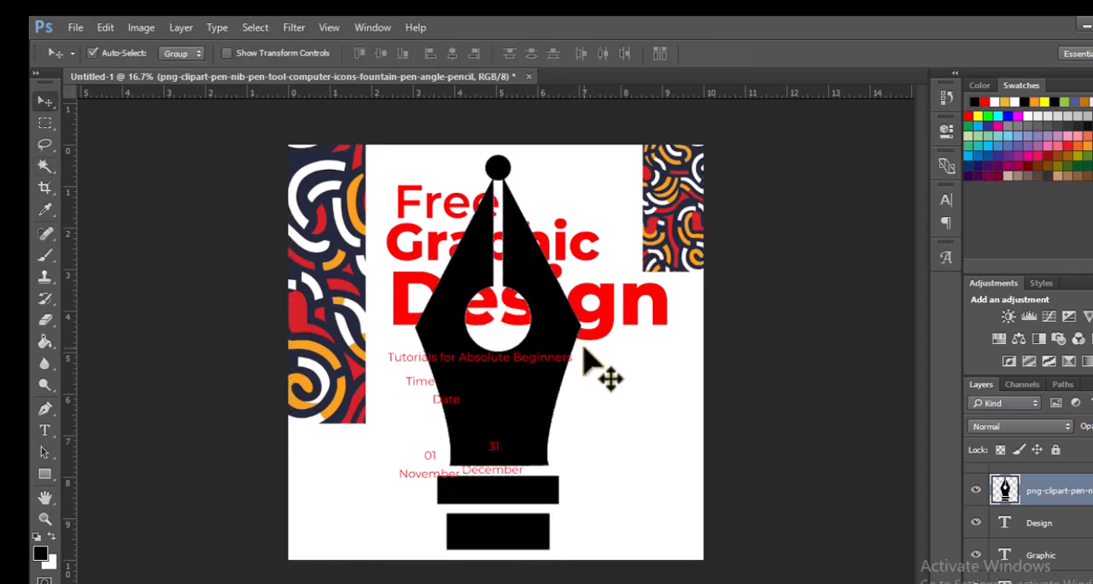
# Step: Scale the pen nib down to about 29% and place it beneath the "gn" of "Design"
pyautogui.moveTo(569, 338); pyautogui.dragTo(588, 341)
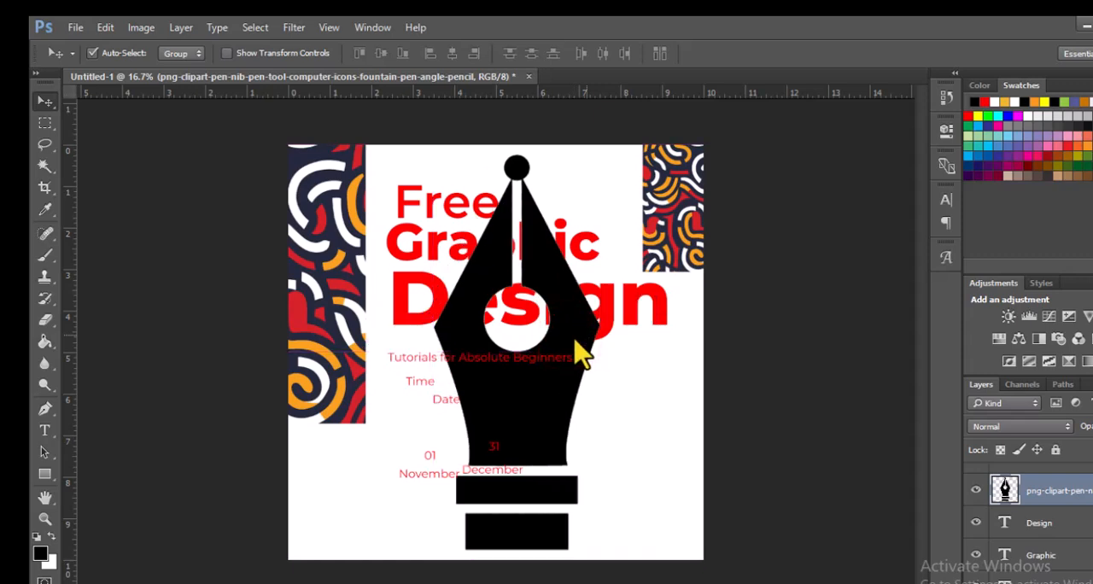
pyautogui.hotkey('ctrl', 't')
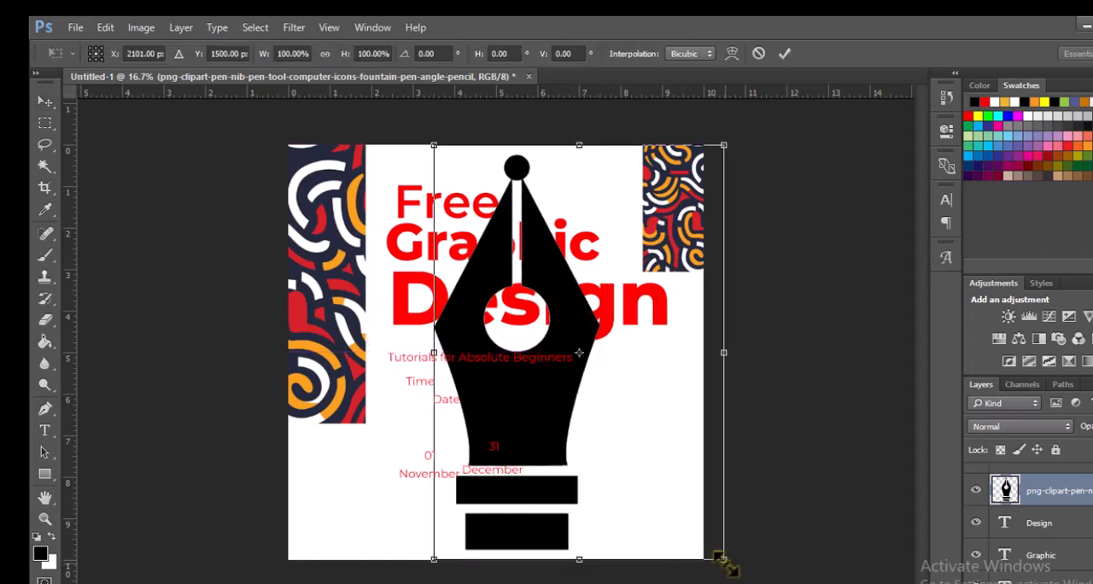
pyautogui.moveTo(724, 560); pyautogui.dragTo(621, 412)
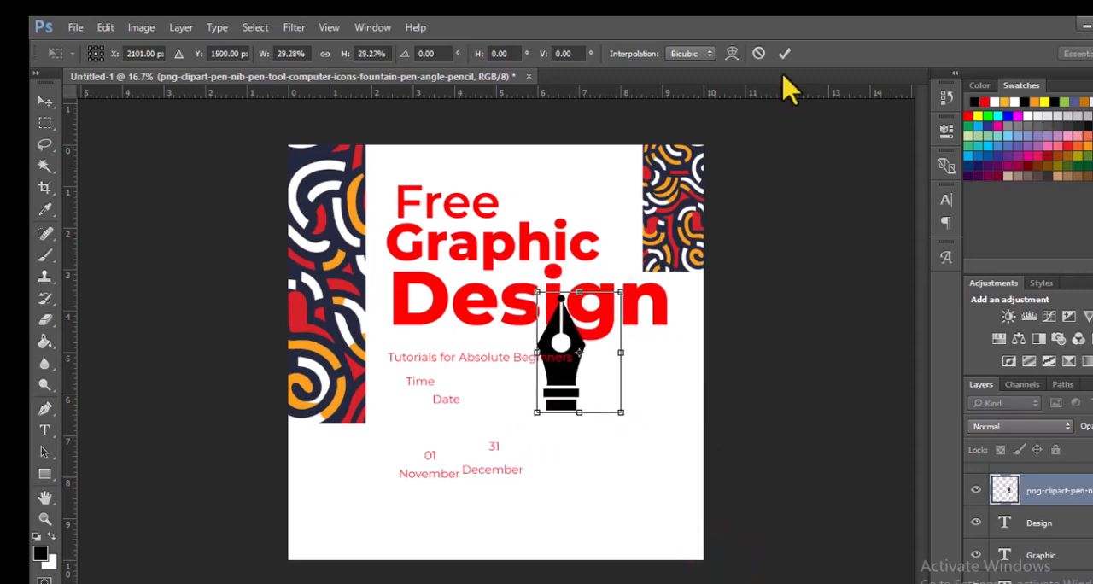
pyautogui.click(783, 54)
pyautogui.moveTo(557, 374); pyautogui.dragTo(611, 424)
# Step: Replace the second-to-last letter "i" of "Graphic" and the "i" of "Design" with blank gaps
pyautogui.press('t')
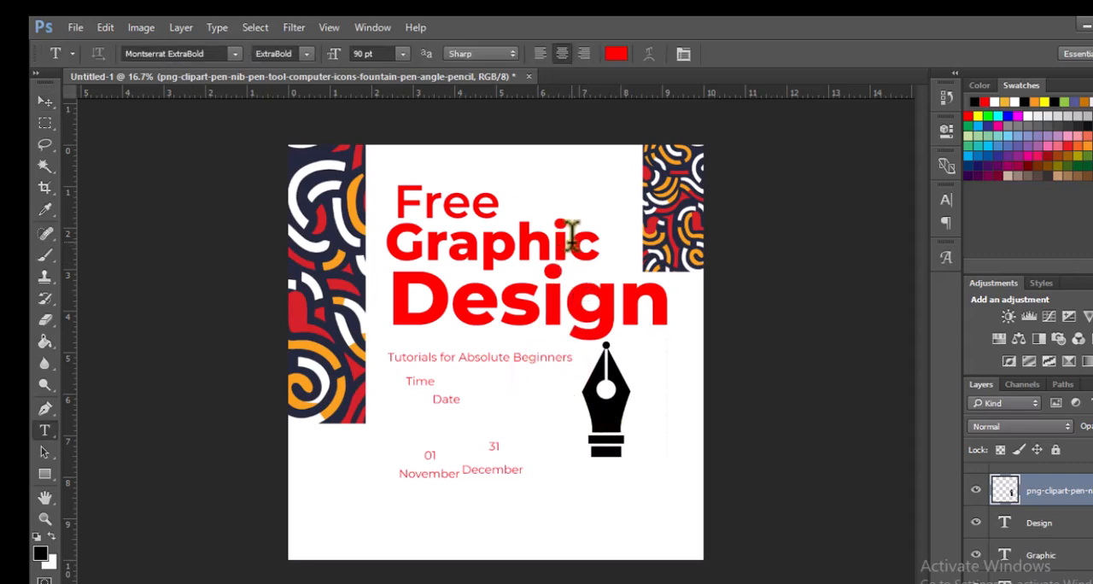
pyautogui.click(570, 237)
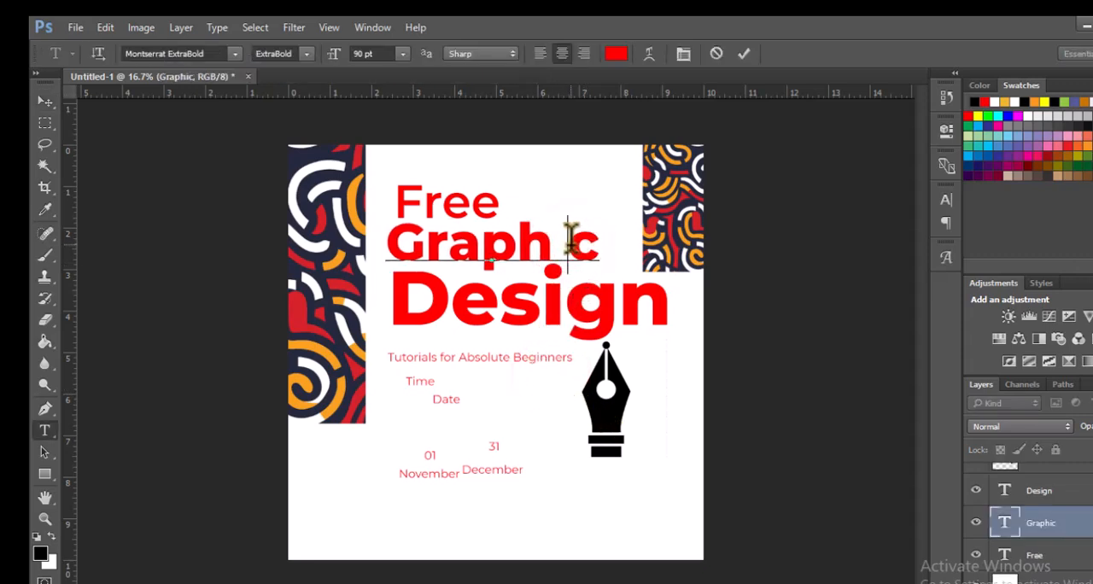
pyautogui.click(744, 53)
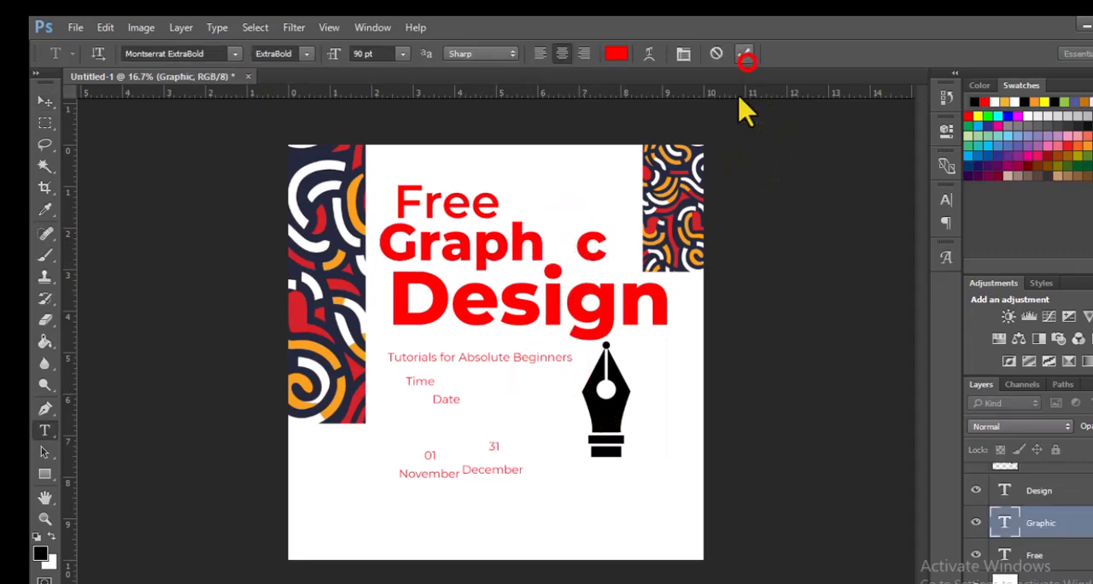
pyautogui.click(563, 294)
pyautogui.press('BackSpace')
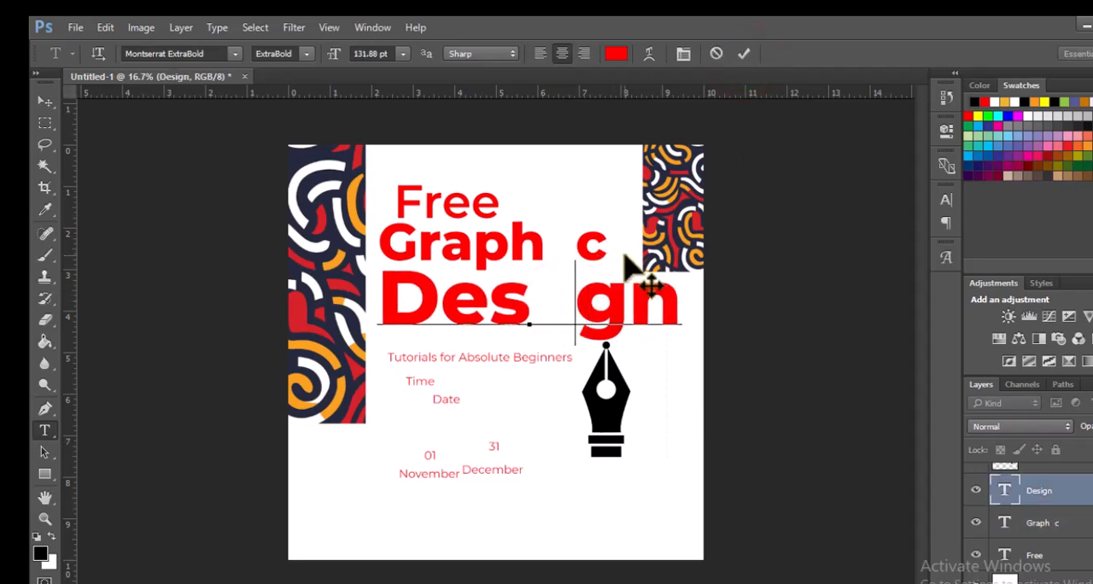
pyautogui.click(744, 53)
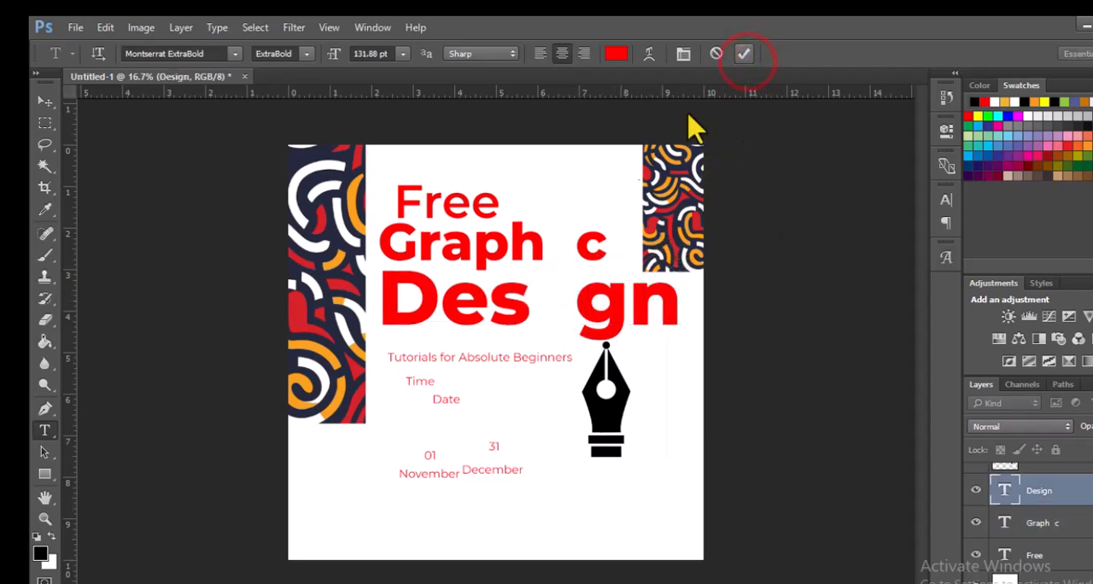
# Step: Move the pen nib into the shared gap between "Graph c" and "Des gn" so it stands in for the letter i
pyautogui.press('v')
pyautogui.moveTo(619, 388); pyautogui.dragTo(577, 282)
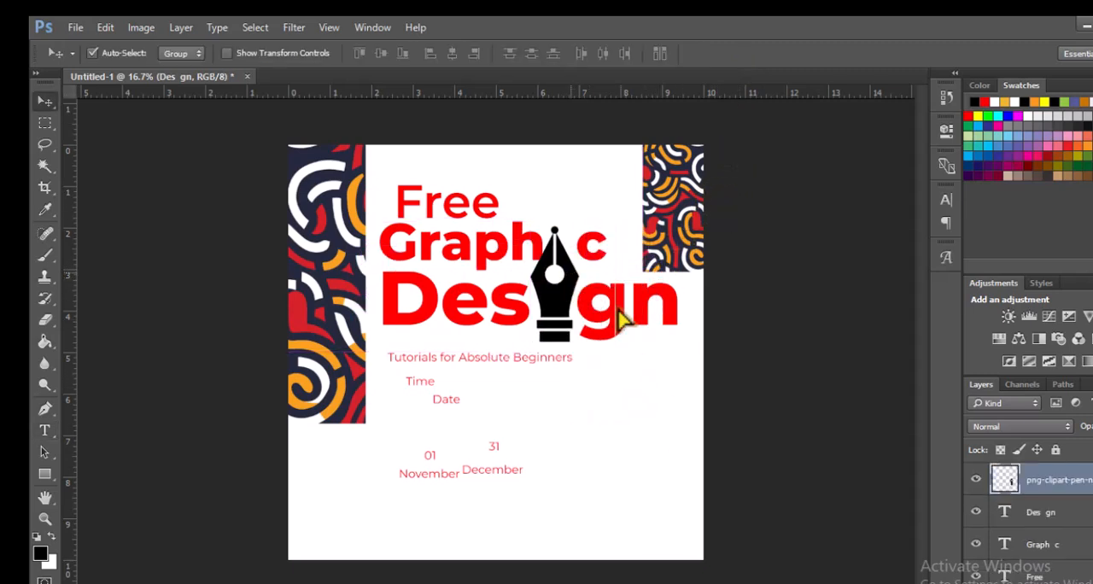
pyautogui.click(537, 238)
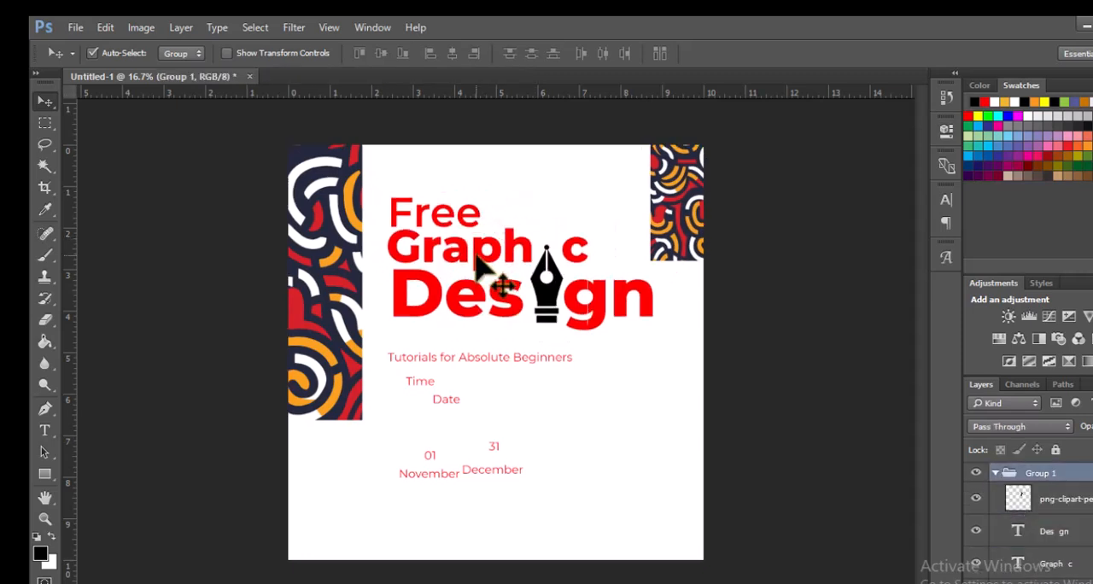
# Step: Ungroup the headline layers in Group 1 and nudge the "Free" text slightly right above "Graph c"
pyautogui.rightClick(1081, 477)
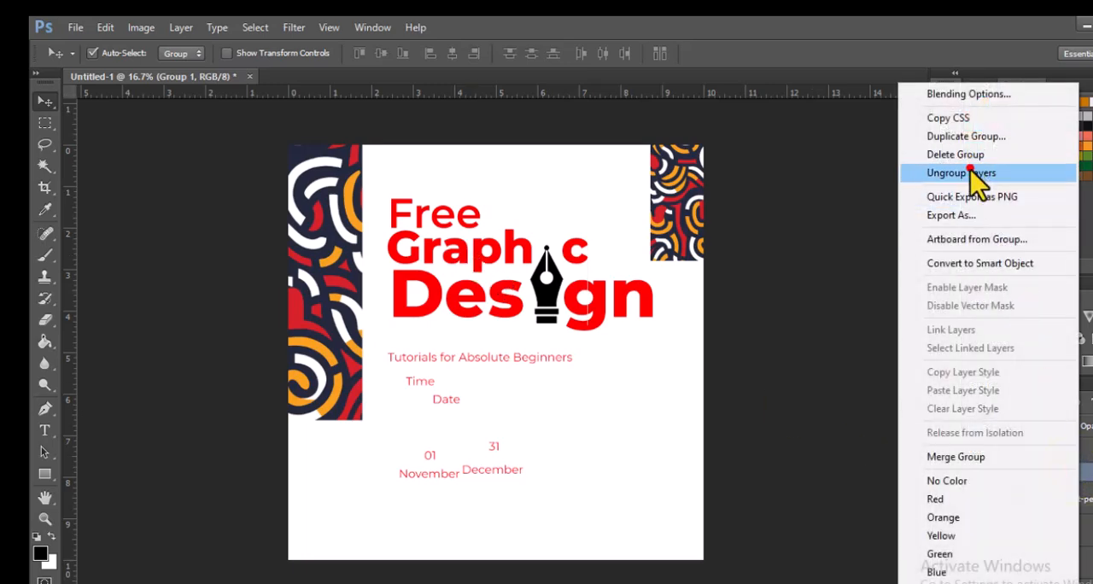
pyautogui.click(976, 174)
pyautogui.click(1030, 509)
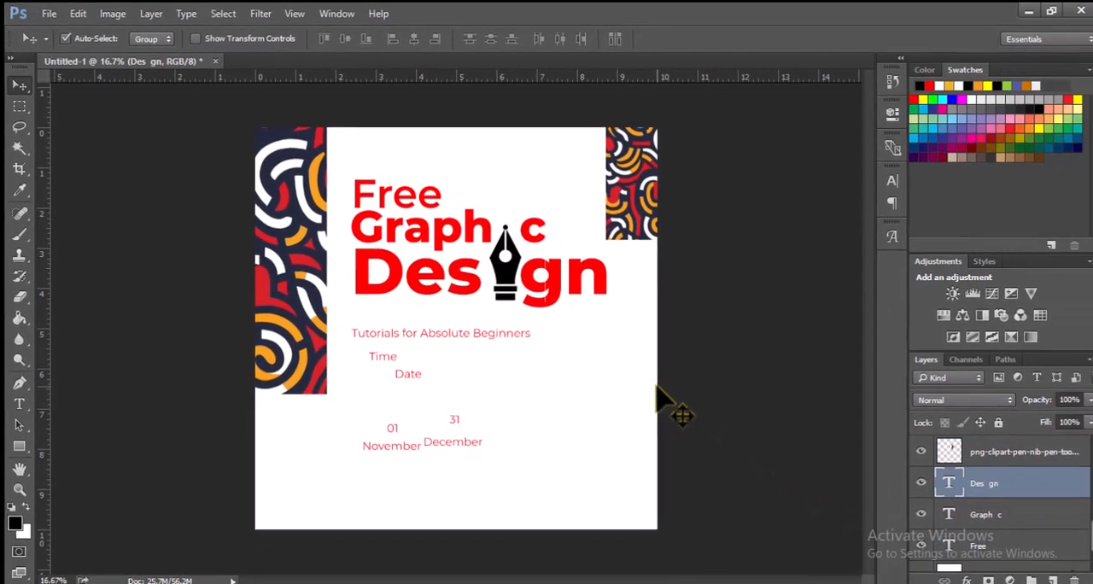
pyautogui.click(478, 228)
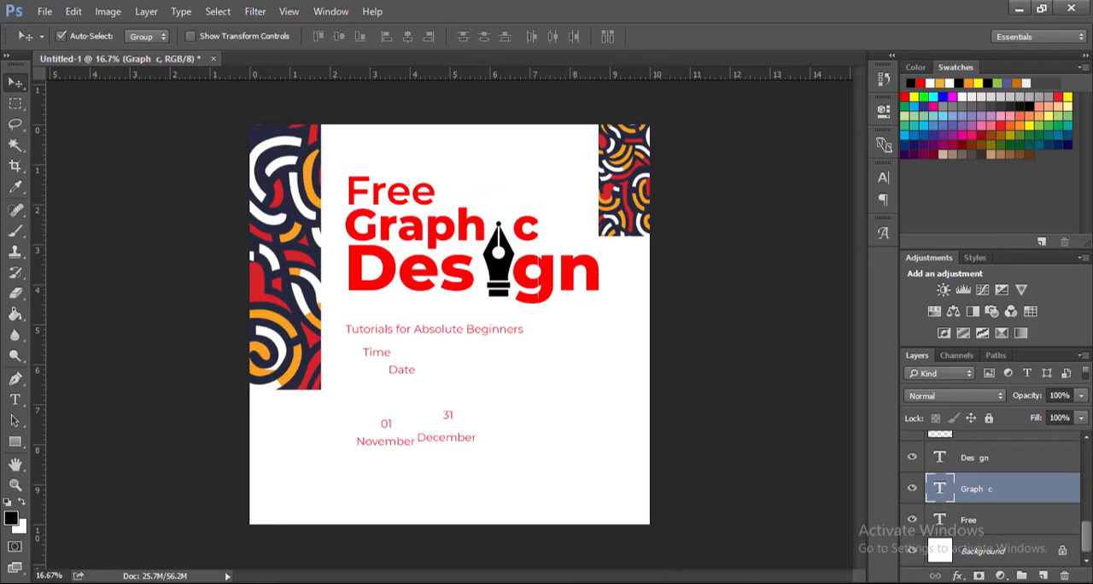
pyautogui.click(409, 186)
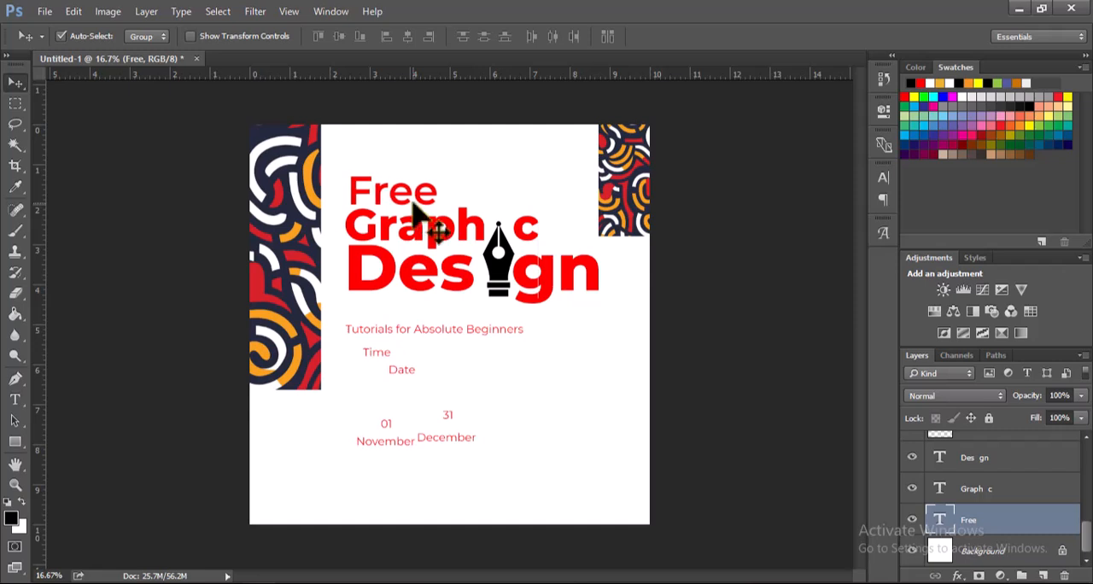
# Step: Change the "Graph c" text to the Montserrat Bold weight
pyautogui.press('t')
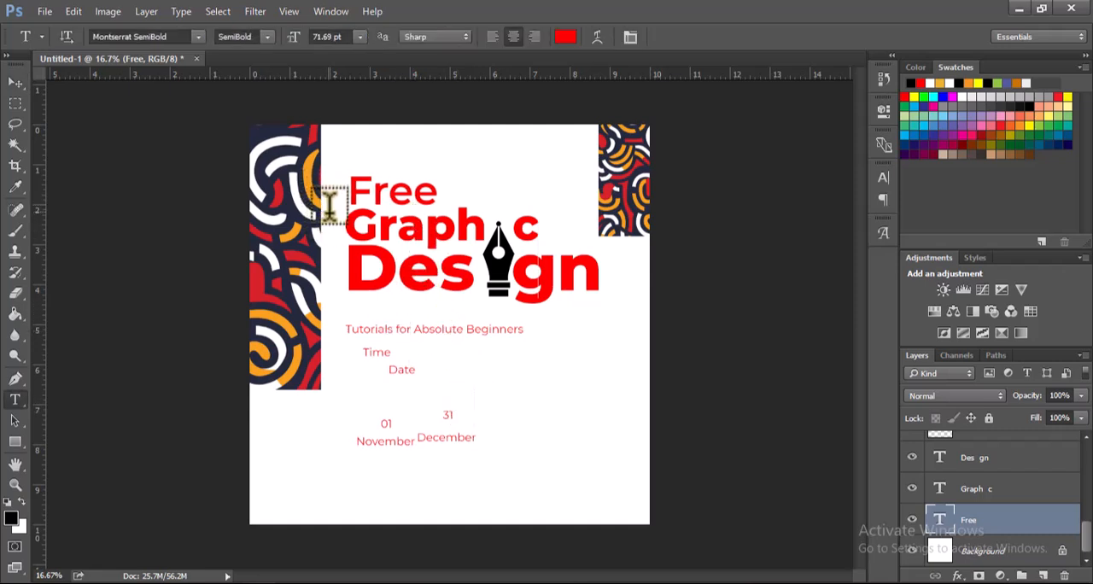
pyautogui.moveTo(350, 214); pyautogui.dragTo(537, 224)
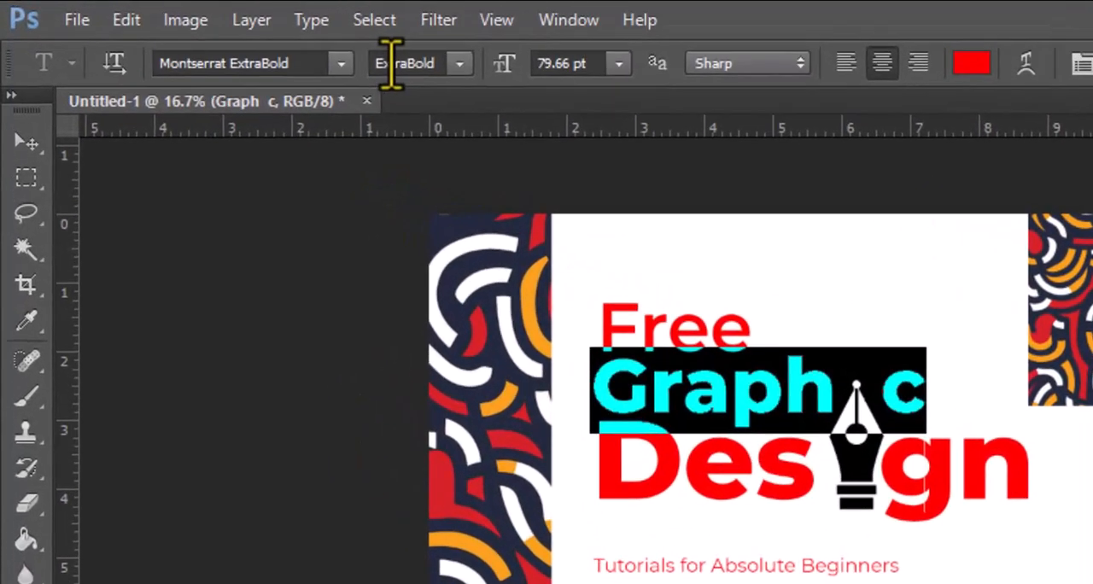
pyautogui.click(460, 63)
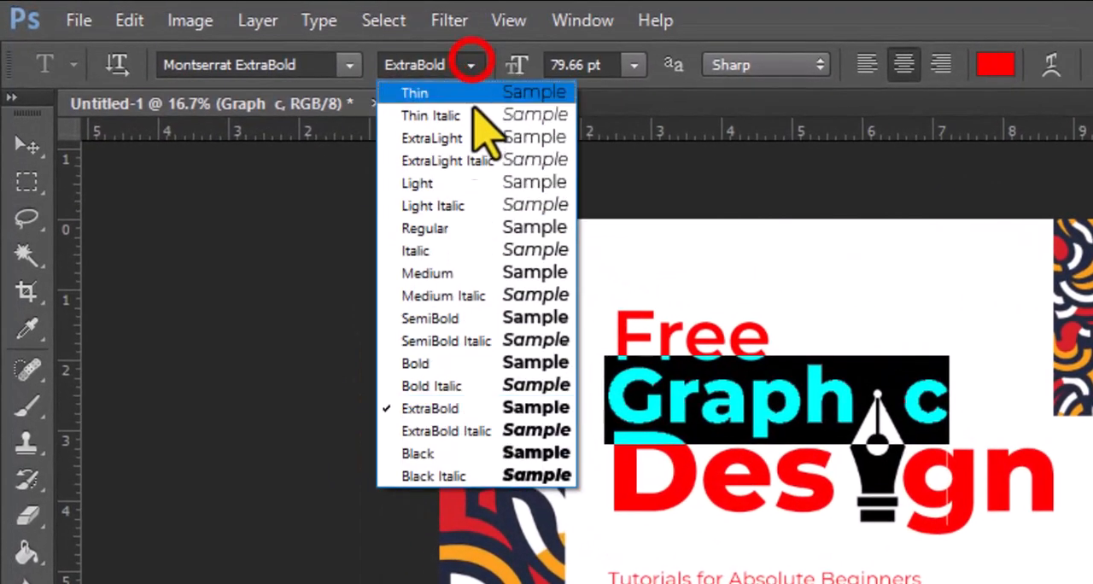
pyautogui.click(477, 364)
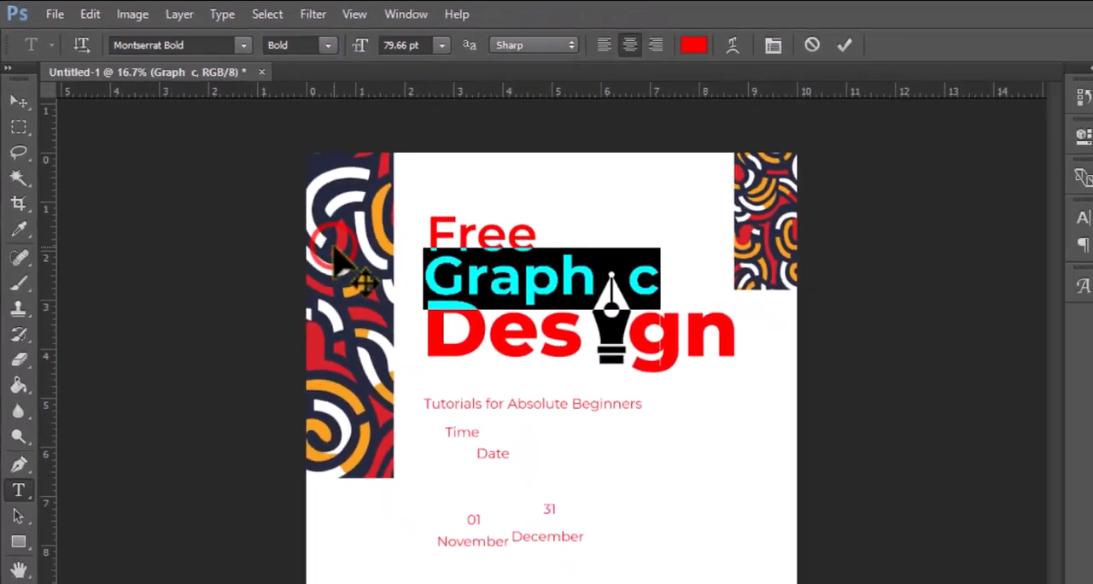
pyautogui.click(672, 35)
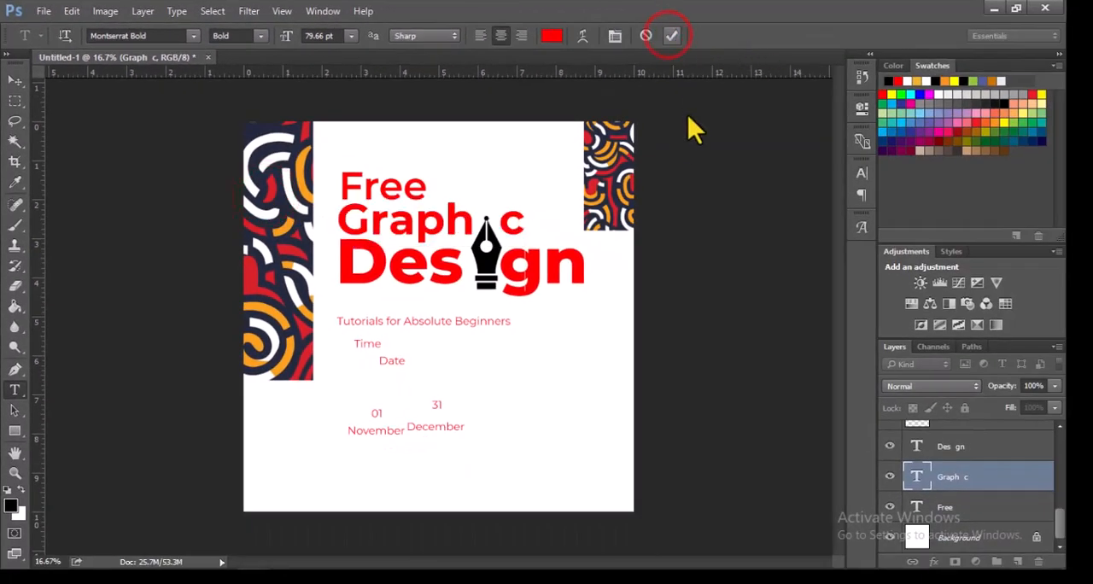
# Step: Draw a thin vertical rectangle about 24 by 1254 px along the headline's left edge, reaching down to the "Tutorials for Absolute Beginners" line
pyautogui.hotkey('alt', 'Tab')
pyautogui.hotkey('alt', 'Tab')
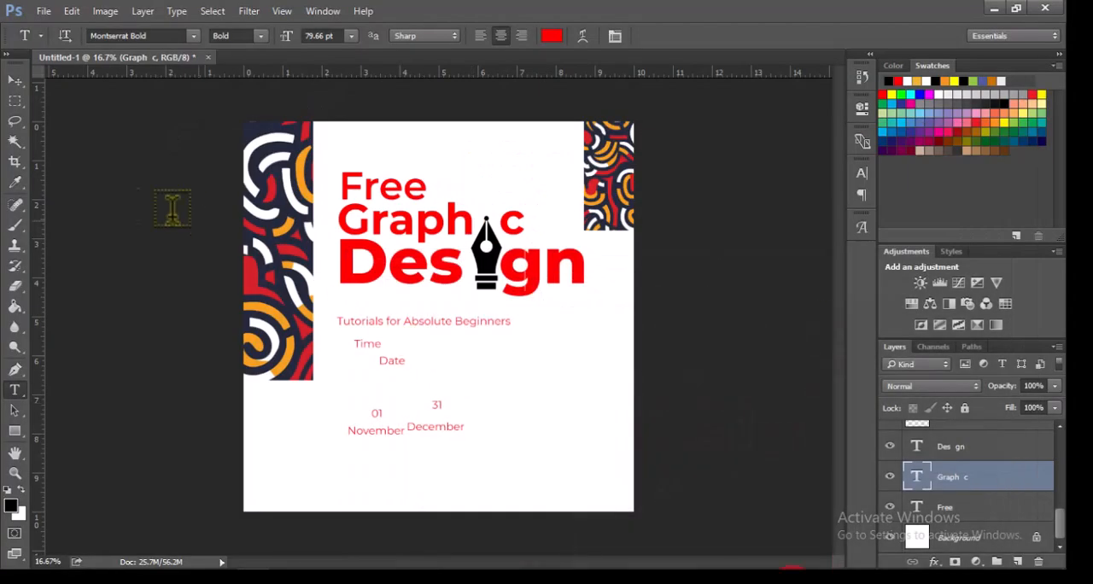
pyautogui.click(18, 431)
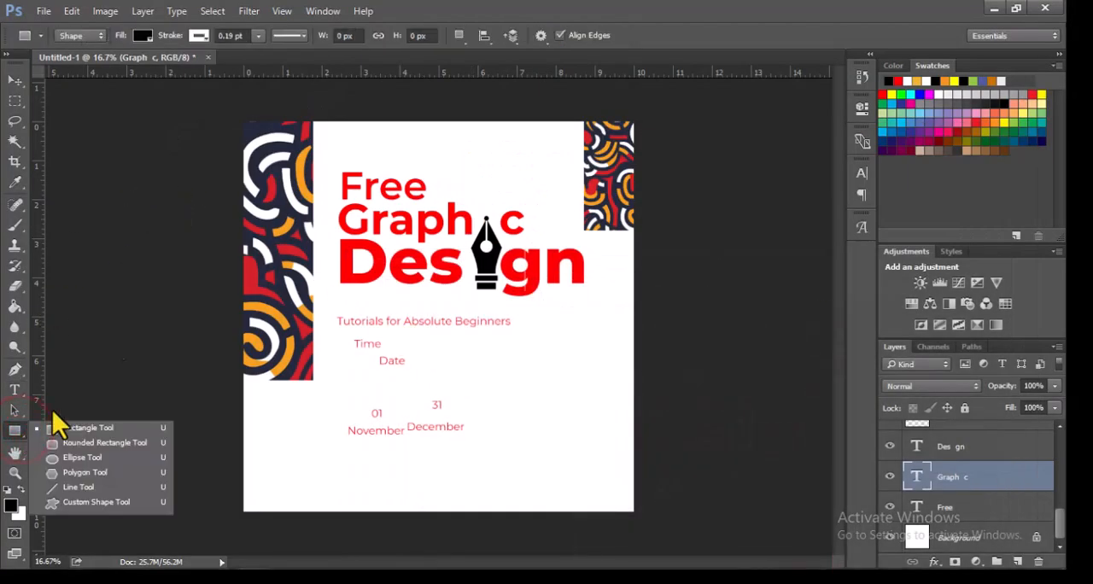
pyautogui.moveTo(335, 168); pyautogui.dragTo(339, 333)
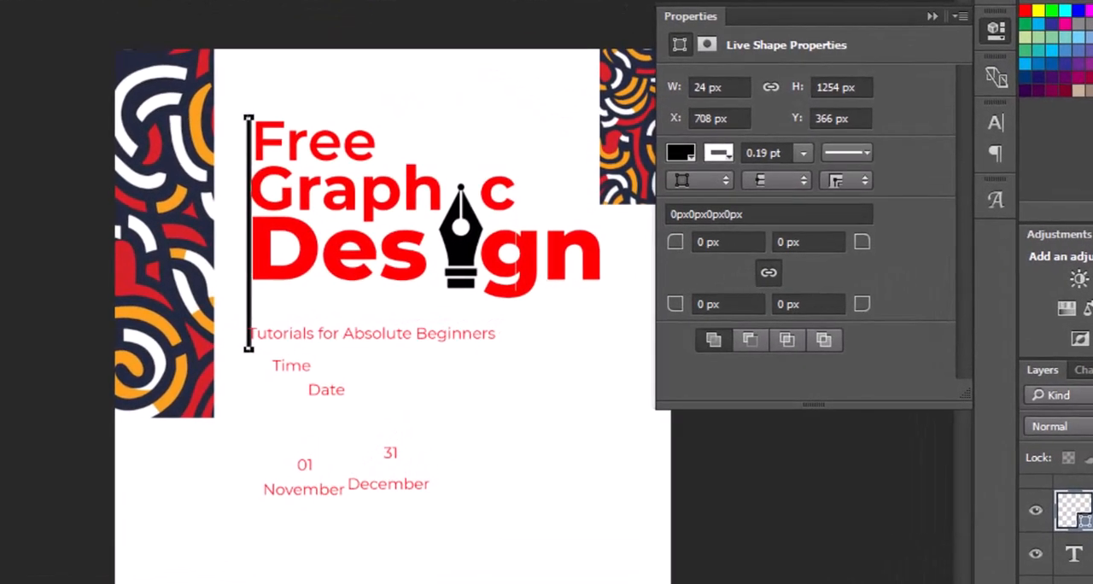
# Step: Give the thin vertical rectangle a red fill and no stroke, and shift it slightly left of the headline
pyautogui.click(141, 34)
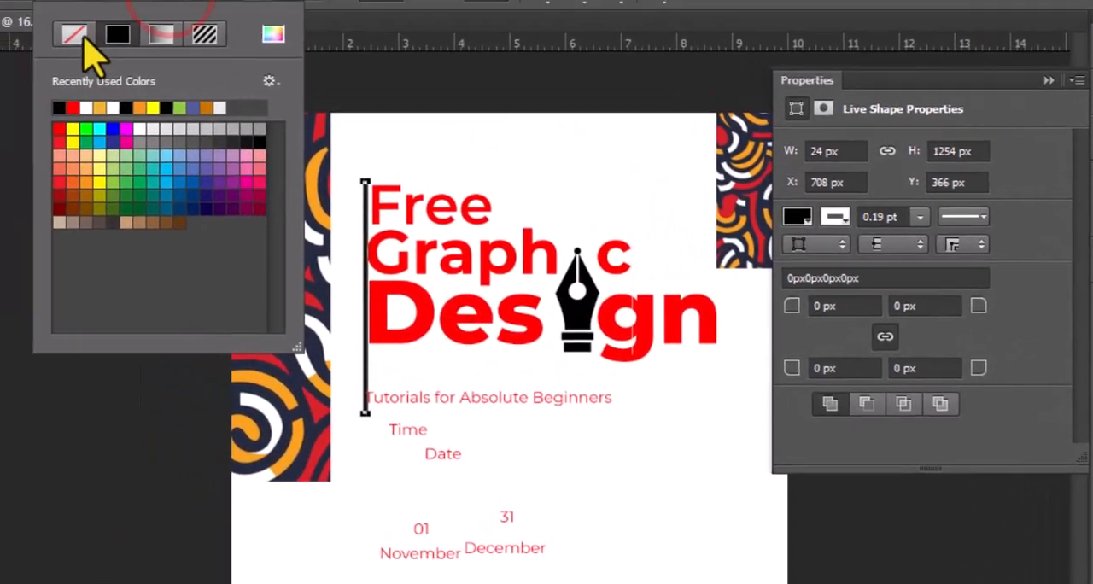
pyautogui.click(82, 35)
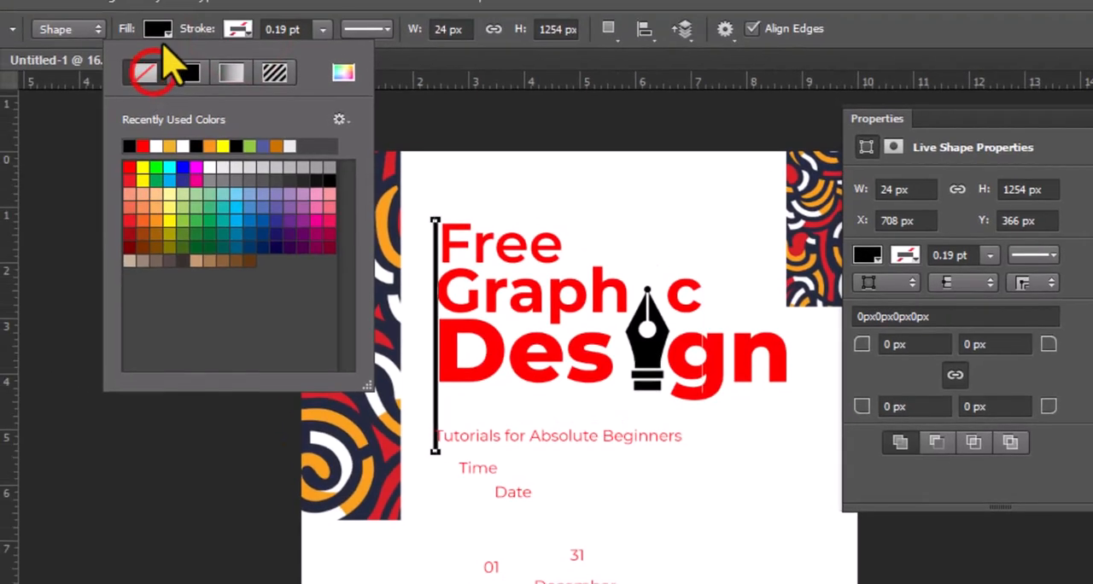
pyautogui.click(154, 23)
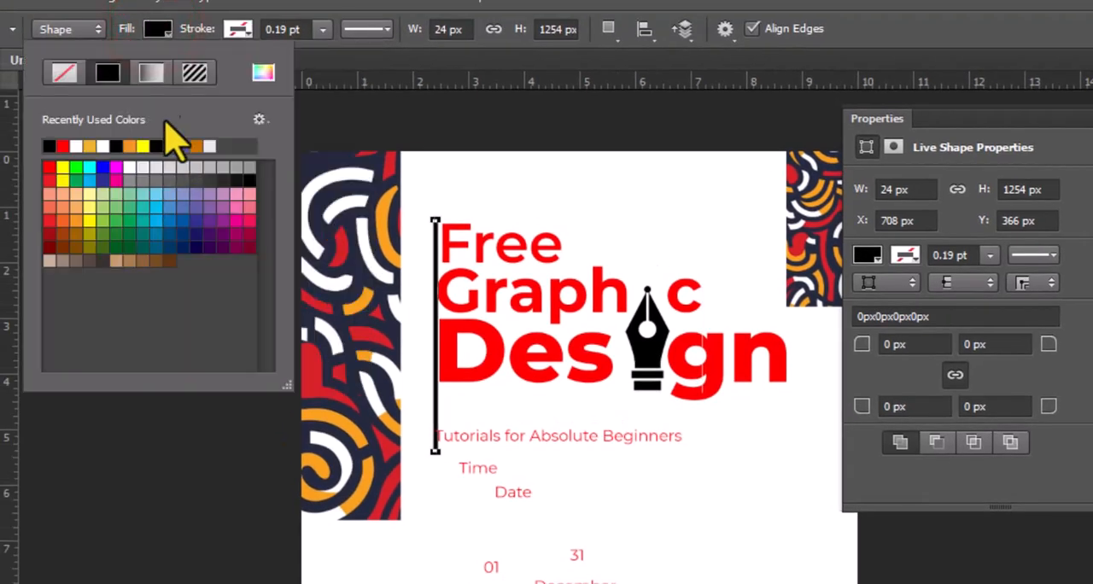
pyautogui.click(62, 149)
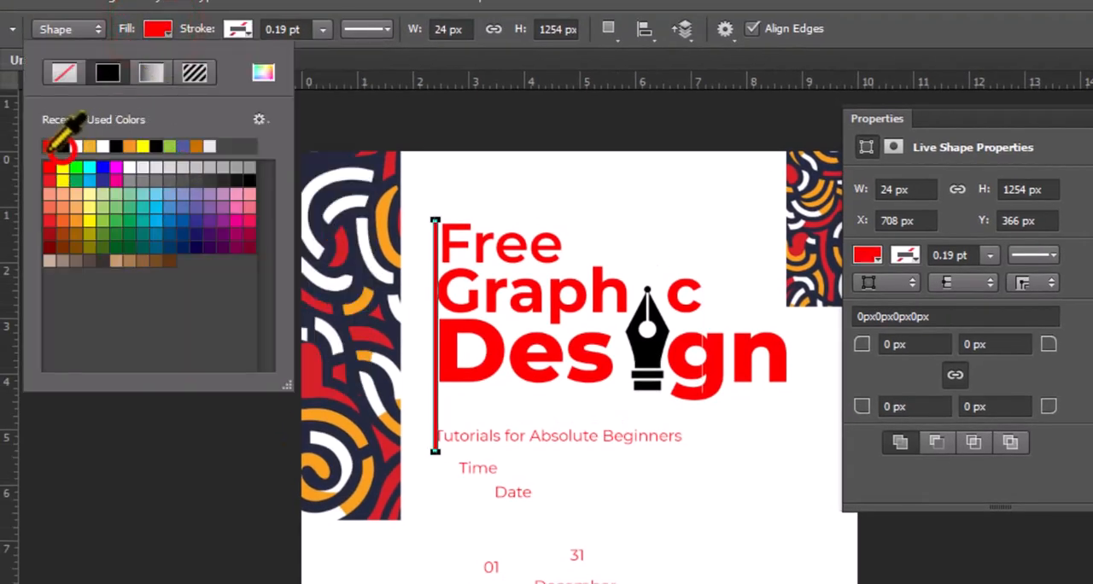
pyautogui.click(12, 84)
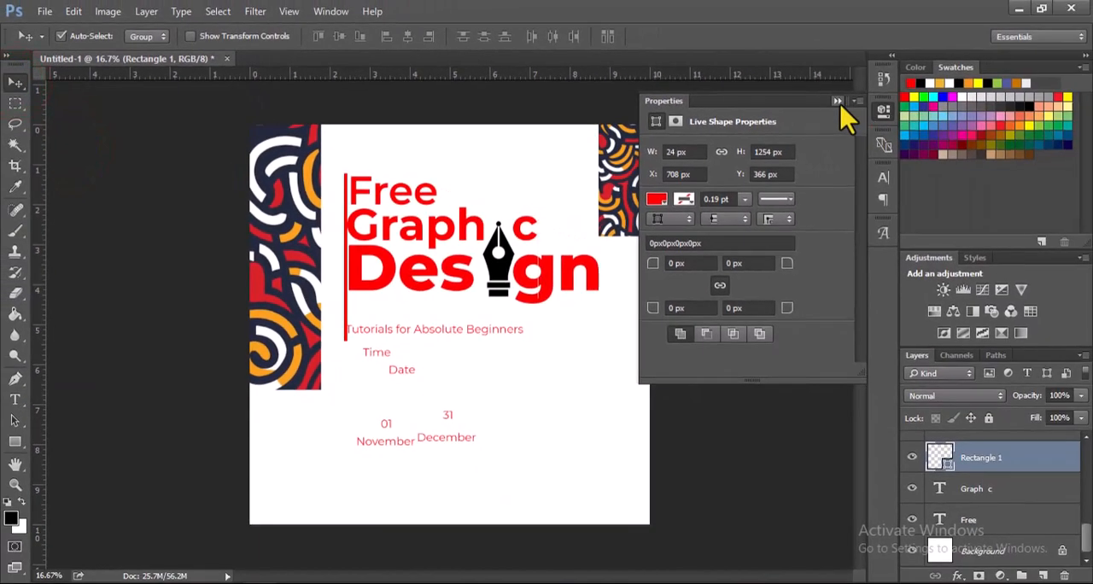
pyautogui.click(860, 101)
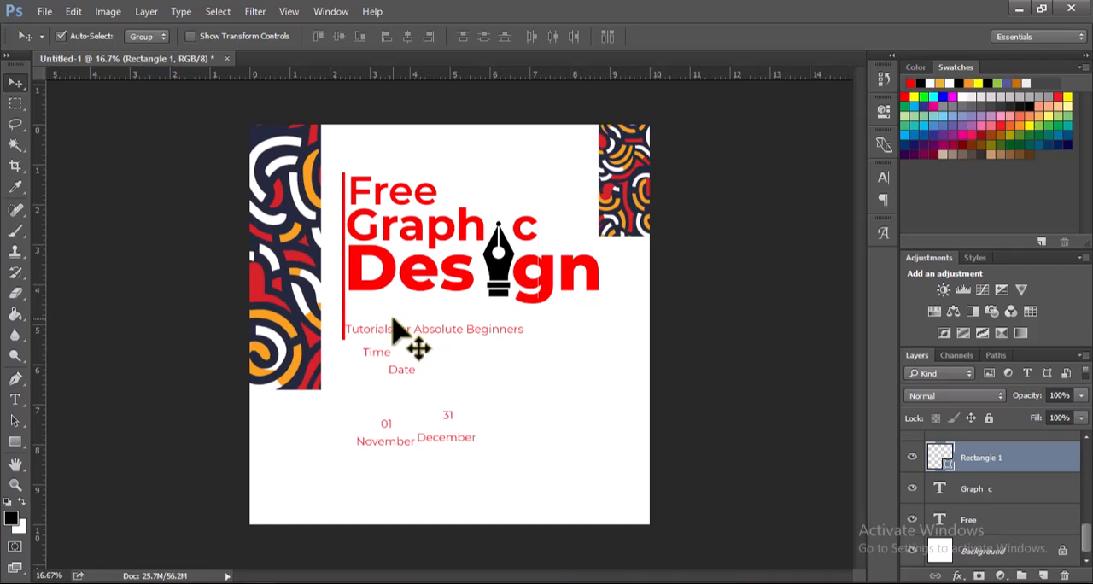
# Step: Compare the headline and vertical bar with the reference image FREE ONLINE TRAINING POSTER.jpg in the photo viewer, then return to Photoshop
pyautogui.click(807, 583)
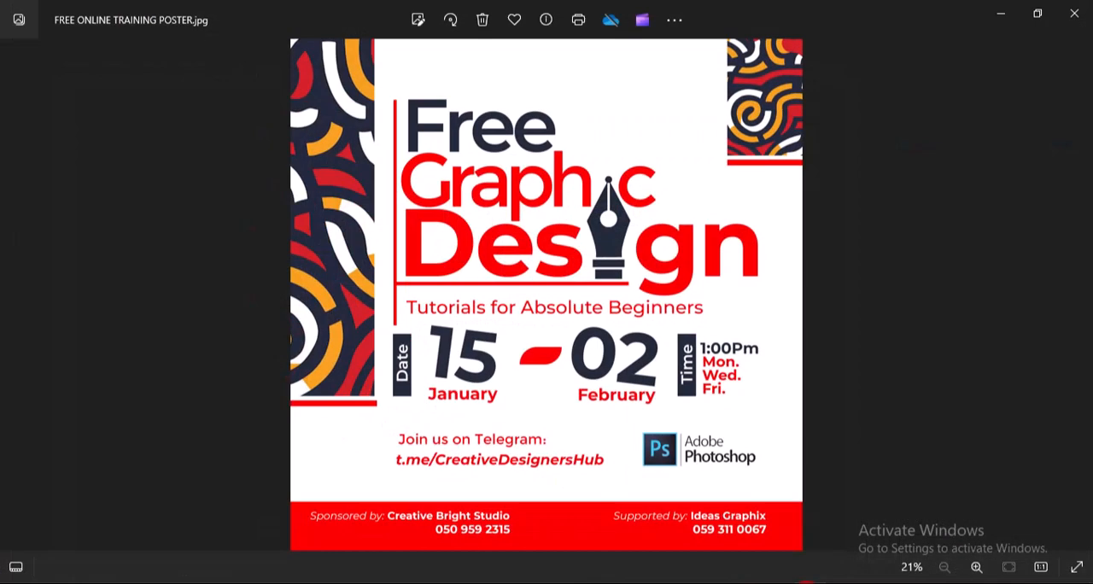
pyautogui.click(784, 582)
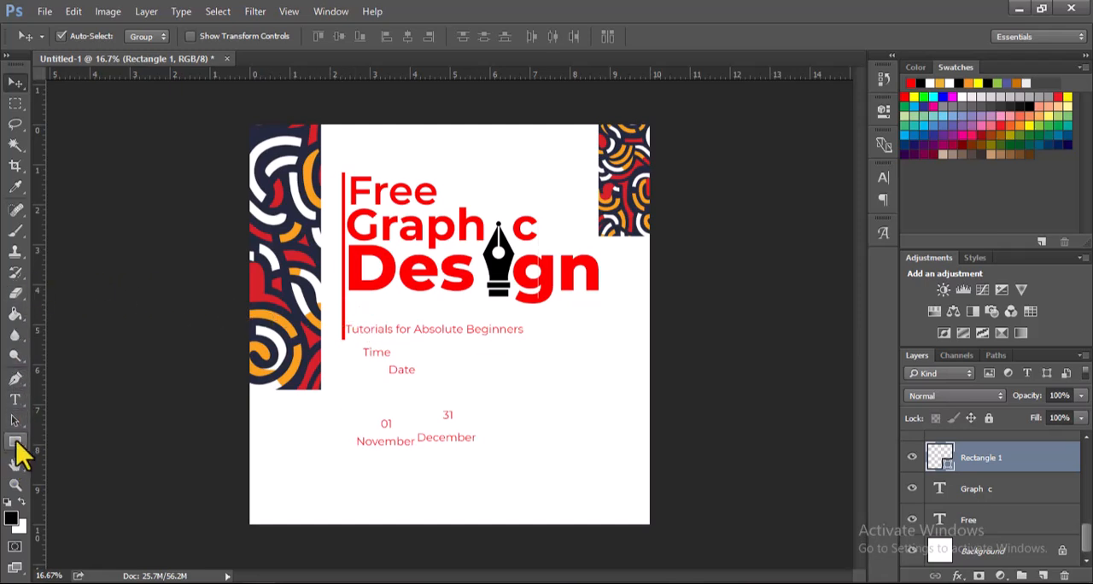
pyautogui.click(16, 441)
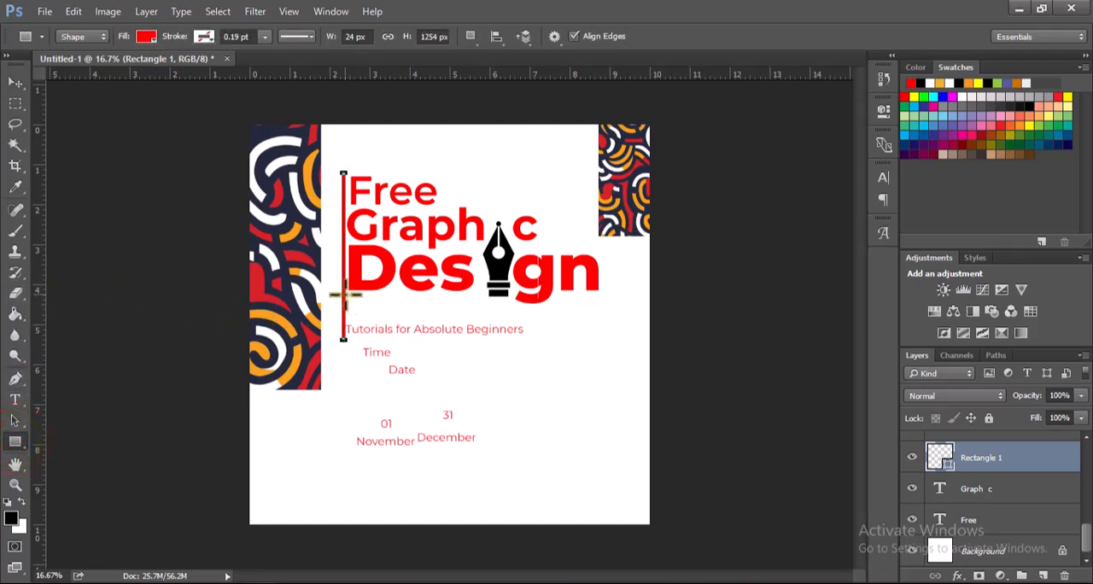
pyautogui.press('v')
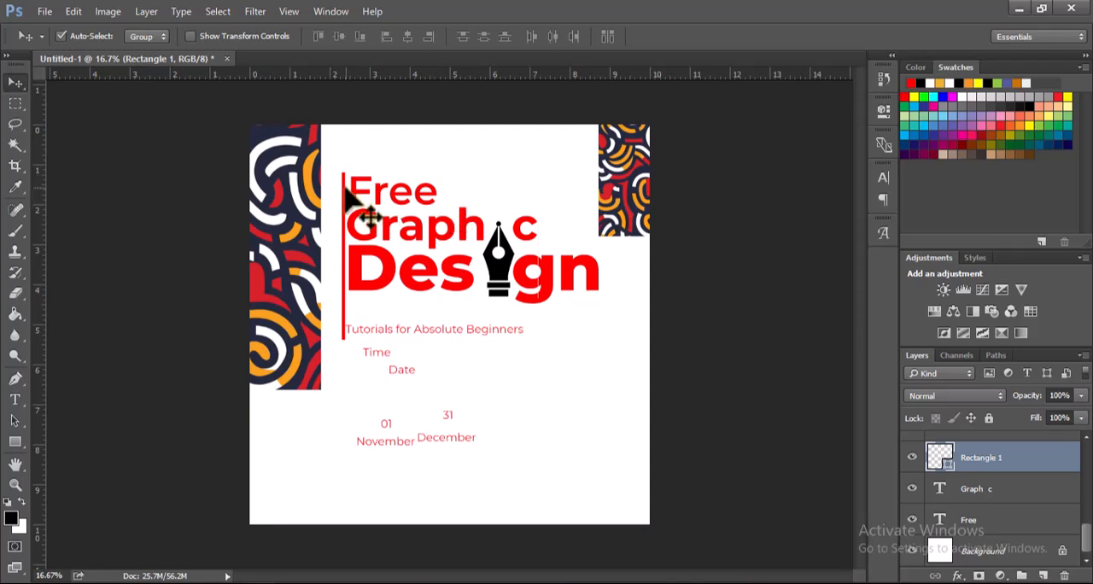
# Step: Duplicate the red vertical bar, rotate the copy 90 degrees, and place it horizontally just beneath the word "Design"
pyautogui.hotkey('ctrl', 'j')
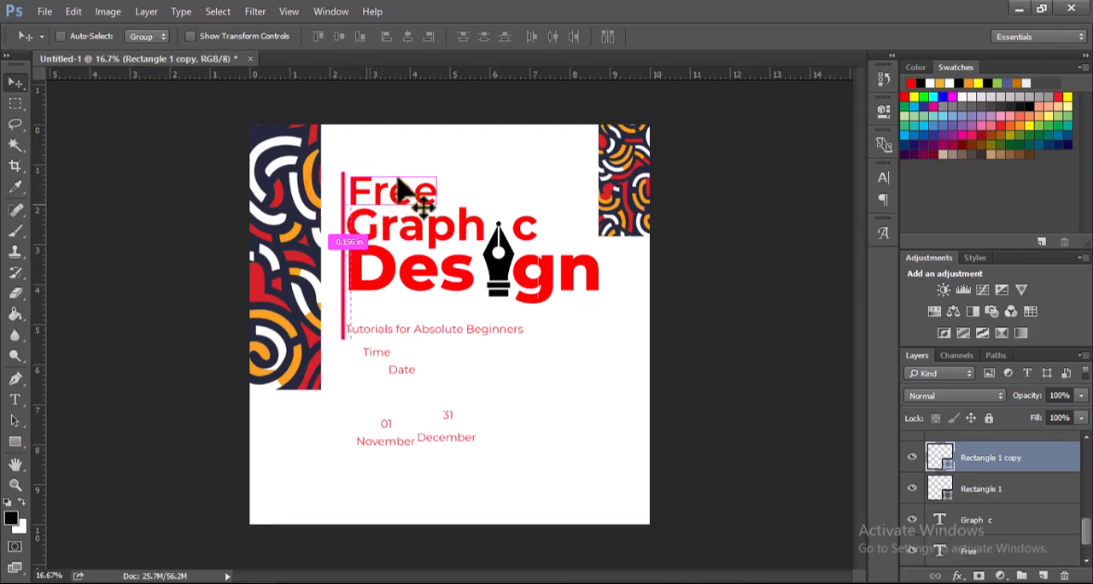
pyautogui.hotkey('ctrl', 't')
pyautogui.moveTo(415, 152); pyautogui.dragTo(478, 298)
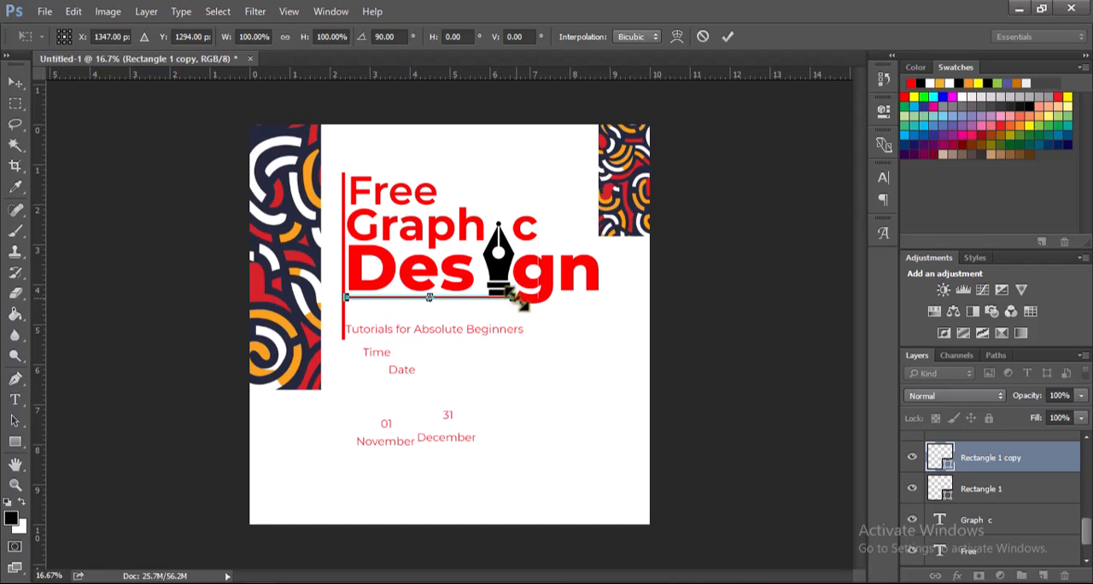
pyautogui.click(728, 38)
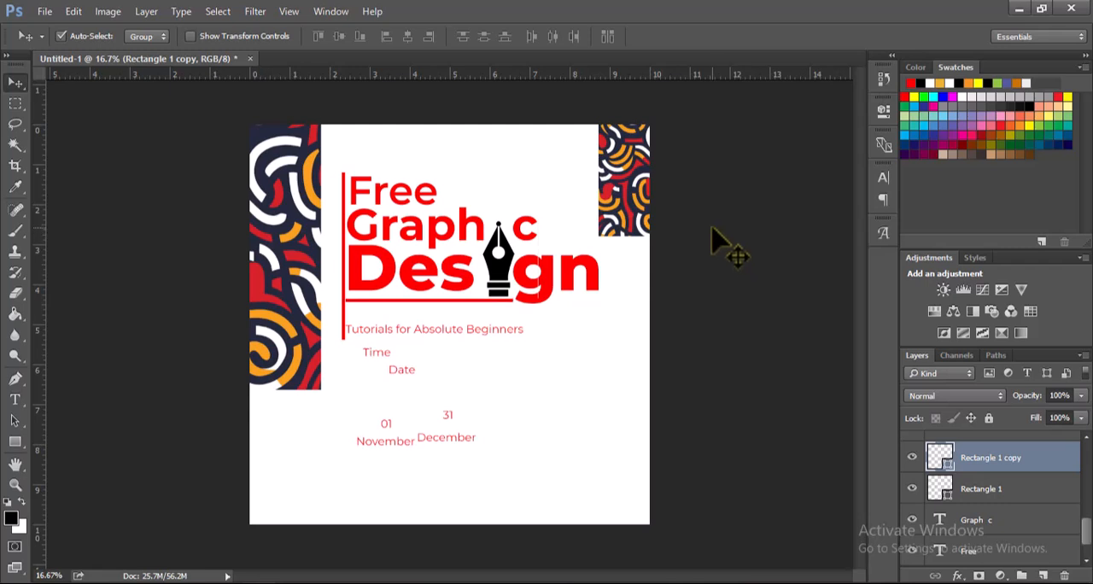
# Step: Move the "Tutorials for Absolute Beginners" line up under the horizontal bar and shorten the vertical bar to end just below that line
pyautogui.moveTo(442, 334); pyautogui.dragTo(452, 333)
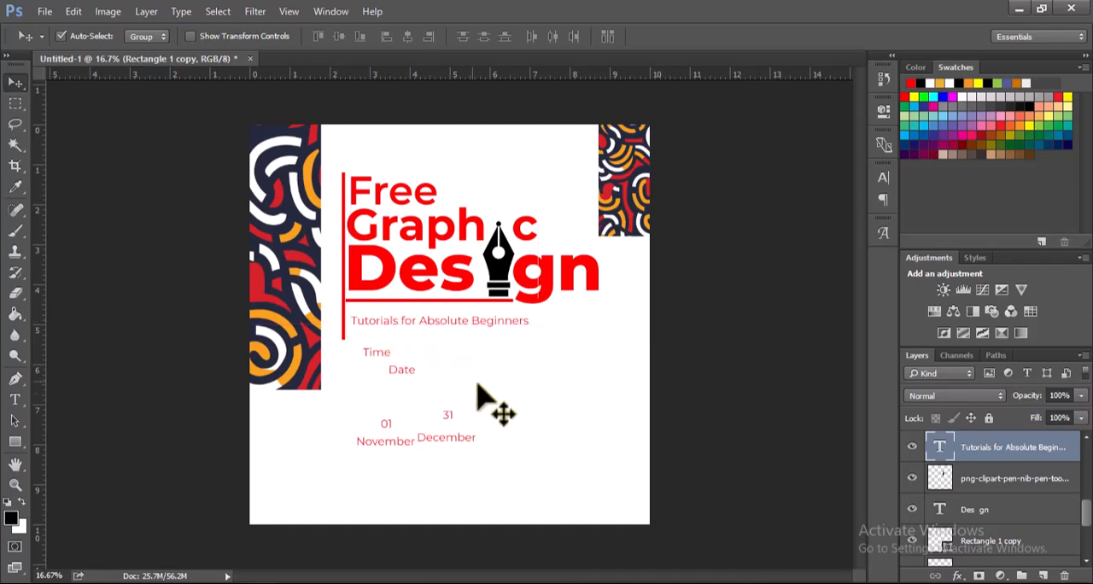
pyautogui.click(342, 335)
pyautogui.press('z')
pyautogui.moveTo(308, 293); pyautogui.dragTo(396, 357)
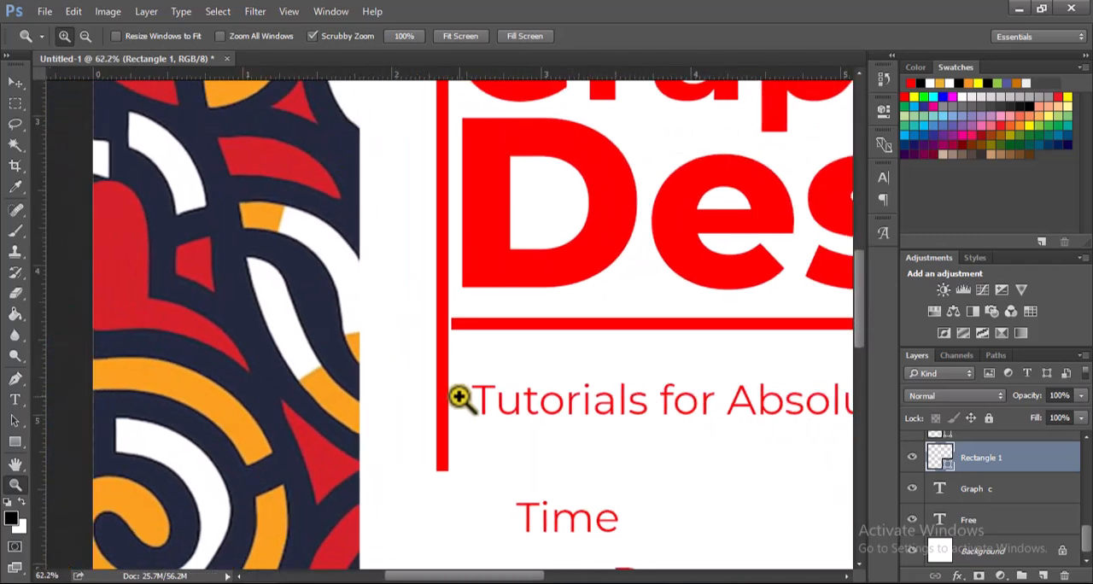
pyautogui.hotkey('ctrl', 't')
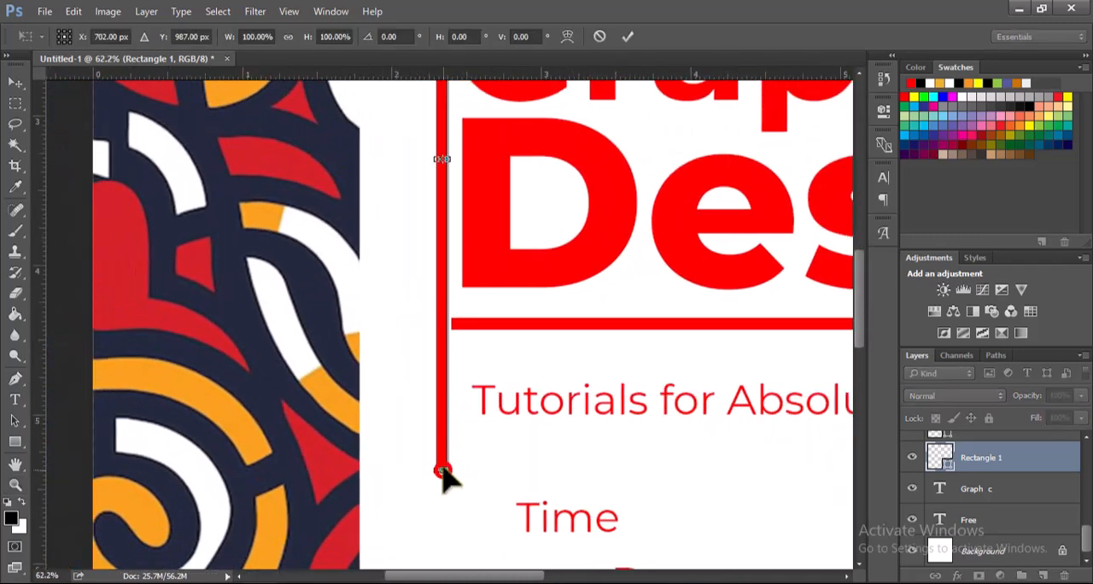
pyautogui.moveTo(440, 470); pyautogui.dragTo(451, 426)
pyautogui.click(629, 37)
pyautogui.press('z')
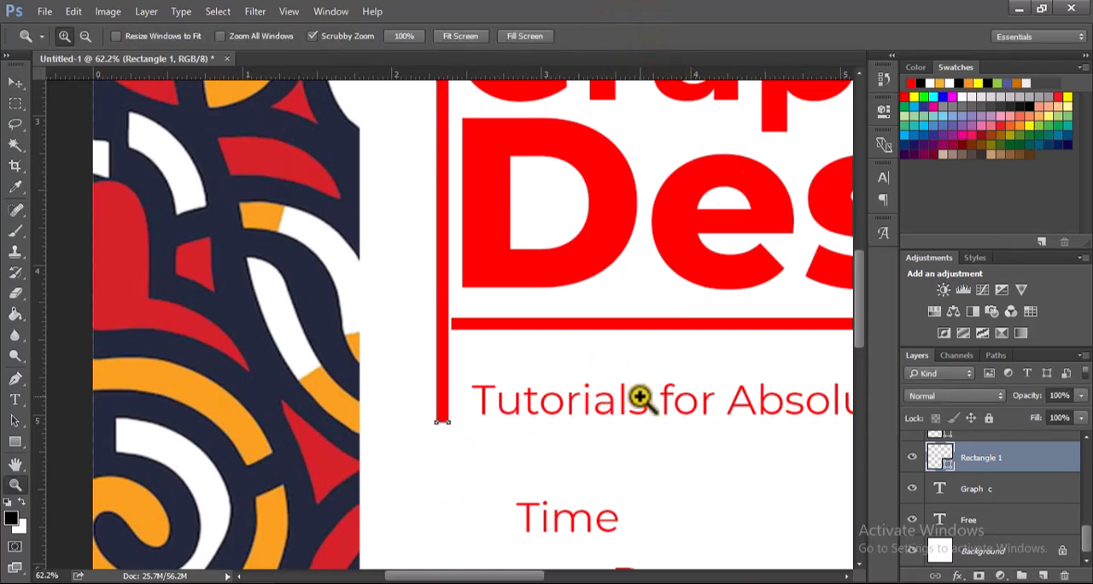
pyautogui.press('v')
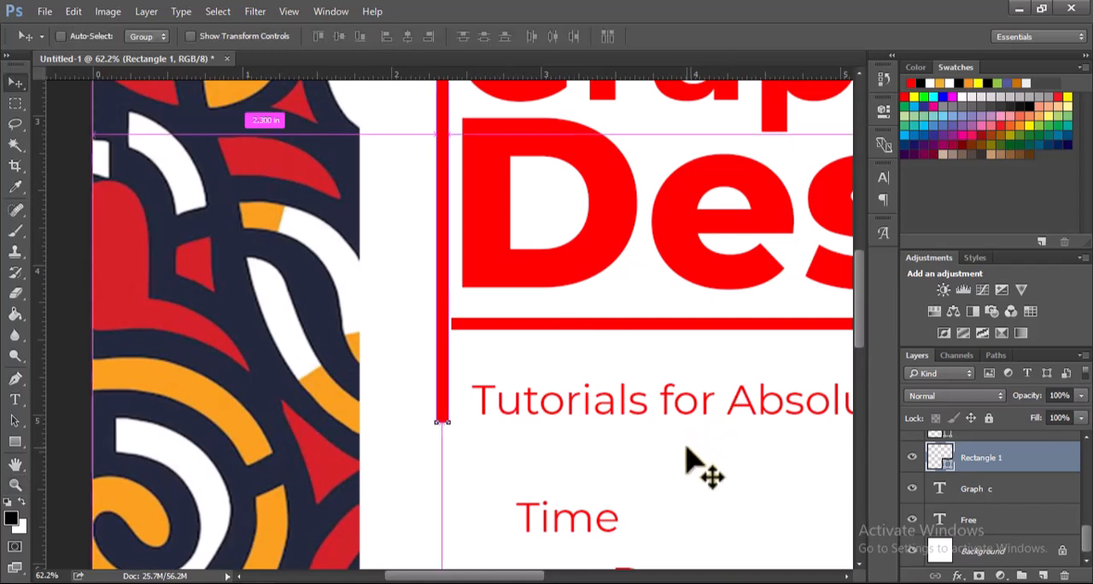
# Step: Set the "Tutorials for Absolute Beginners" text to 23 pt in Montserrat Medium
pyautogui.hotkey('ctrl', '0')
pyautogui.moveTo(411, 322); pyautogui.dragTo(409, 321)
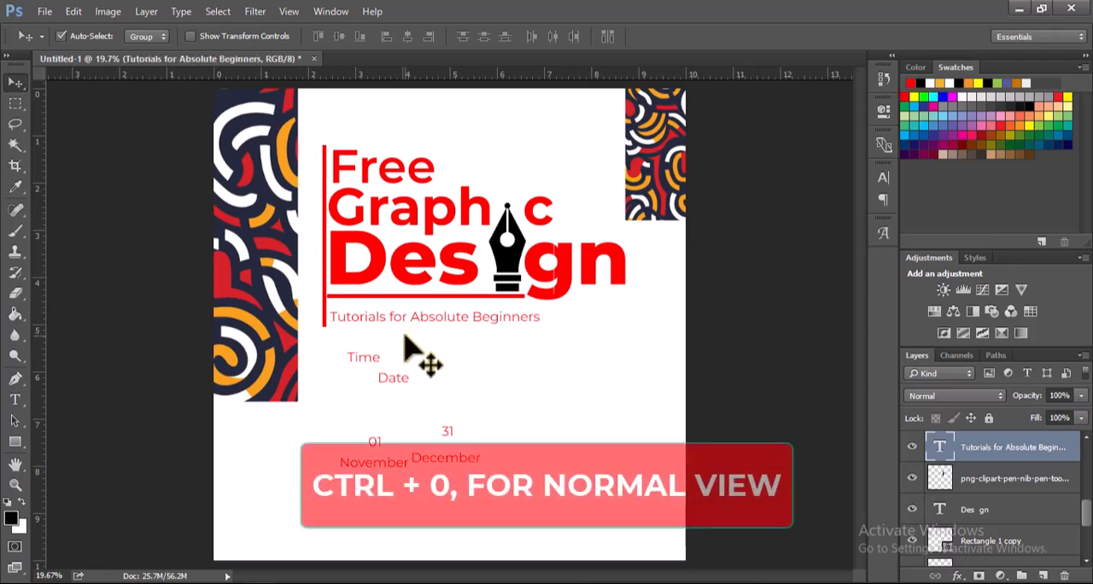
pyautogui.press('t')
pyautogui.moveTo(331, 316); pyautogui.dragTo(544, 317)
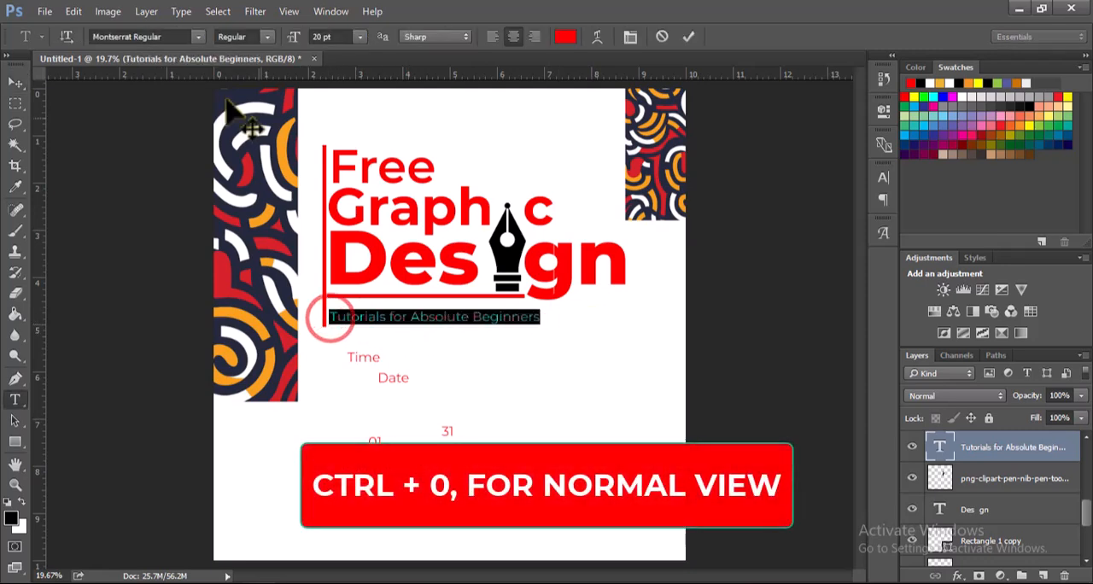
pyautogui.moveTo(293, 40); pyautogui.dragTo(290, 44)
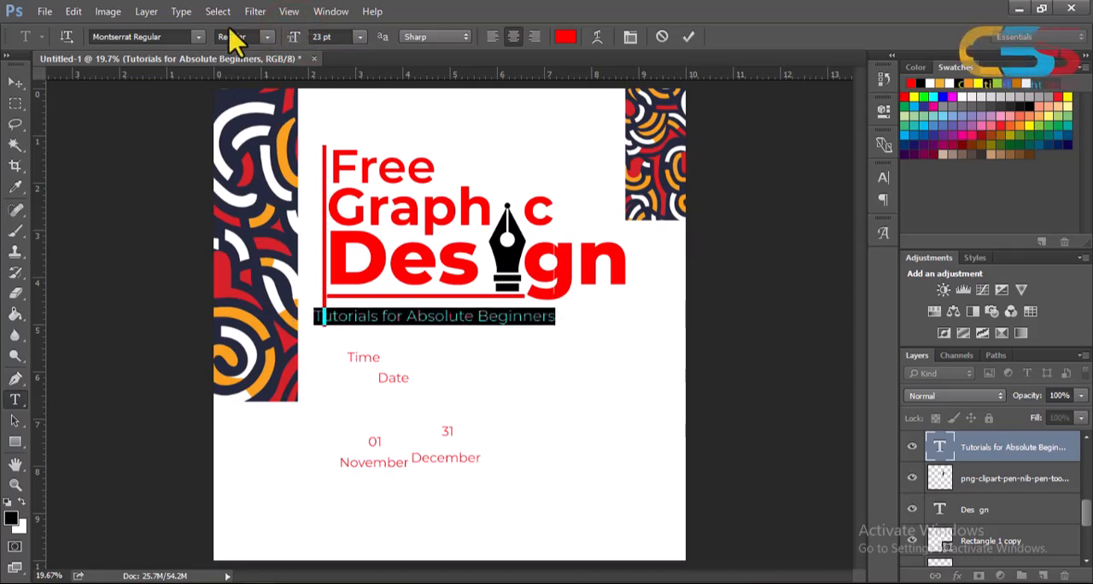
pyautogui.click(264, 36)
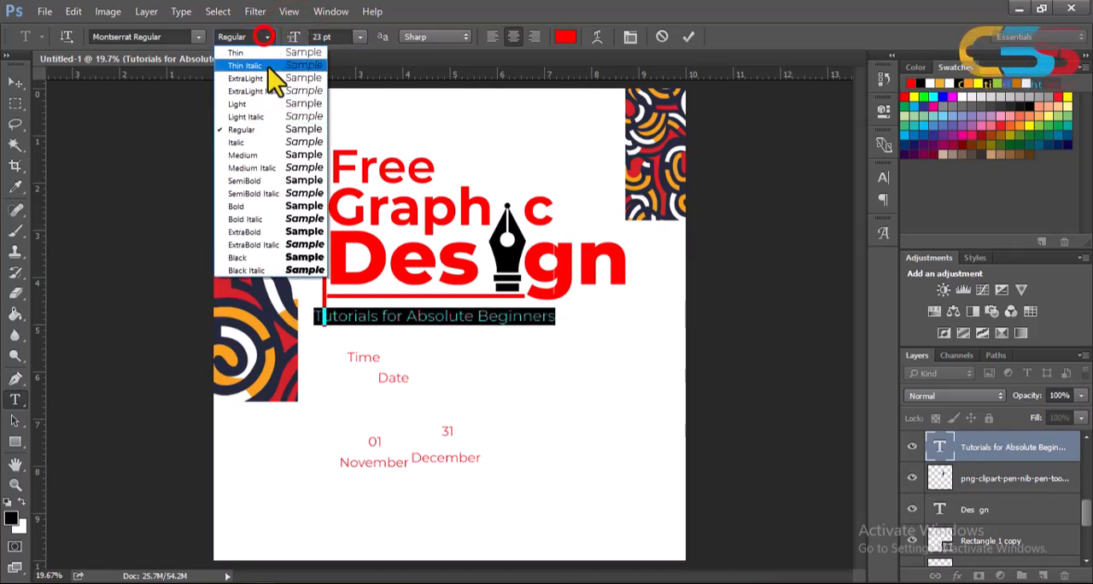
pyautogui.click(290, 155)
pyautogui.click(688, 38)
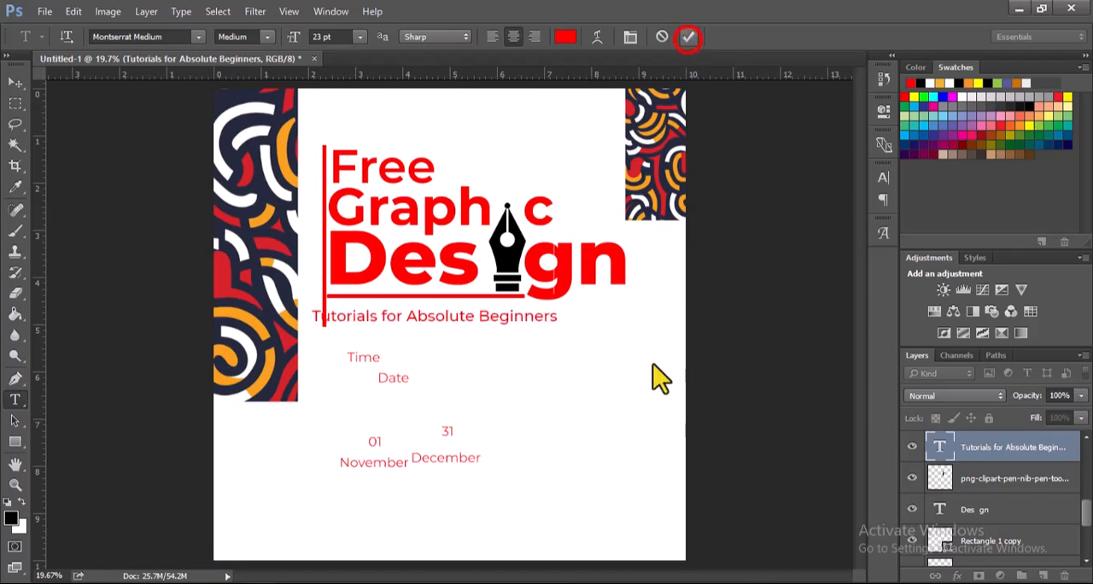
# Step: Shift the "Tutorials for Absolute Beginners" line right so it starts just beside the vertical bar
pyautogui.press('v')
pyautogui.hotkey('shift', 'Right')
pyautogui.hotkey('shift', 'Right')
pyautogui.hotkey('shift', 'Right')
pyautogui.hotkey('shift', 'Right')
pyautogui.hotkey('shift', 'Right')
pyautogui.hotkey('shift', 'Right')
pyautogui.hotkey('shift', 'Right')
pyautogui.hotkey('shift', 'Right')
pyautogui.hotkey('shift', 'Right')
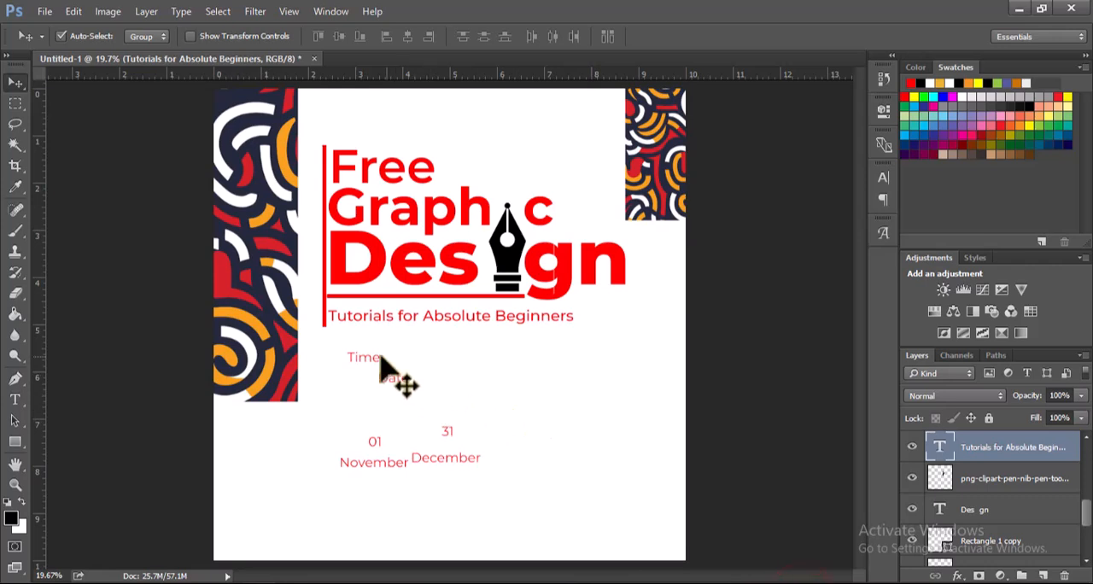
# Step: Draw a thin horizontal rectangle about 556 by 37 px directly beneath the left pattern strip
pyautogui.click(15, 442)
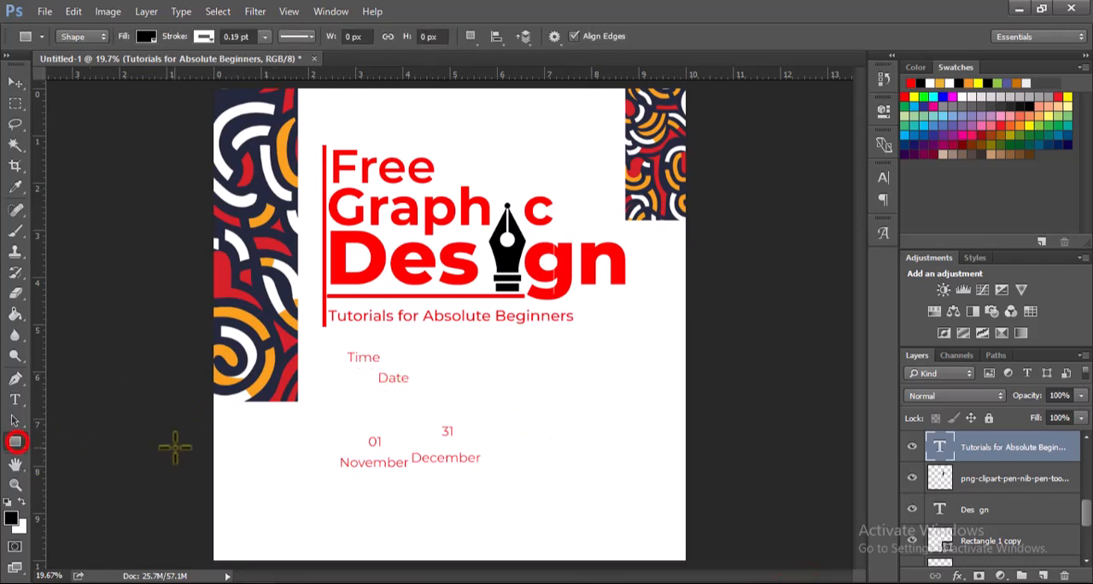
pyautogui.moveTo(213, 411); pyautogui.dragTo(303, 408)
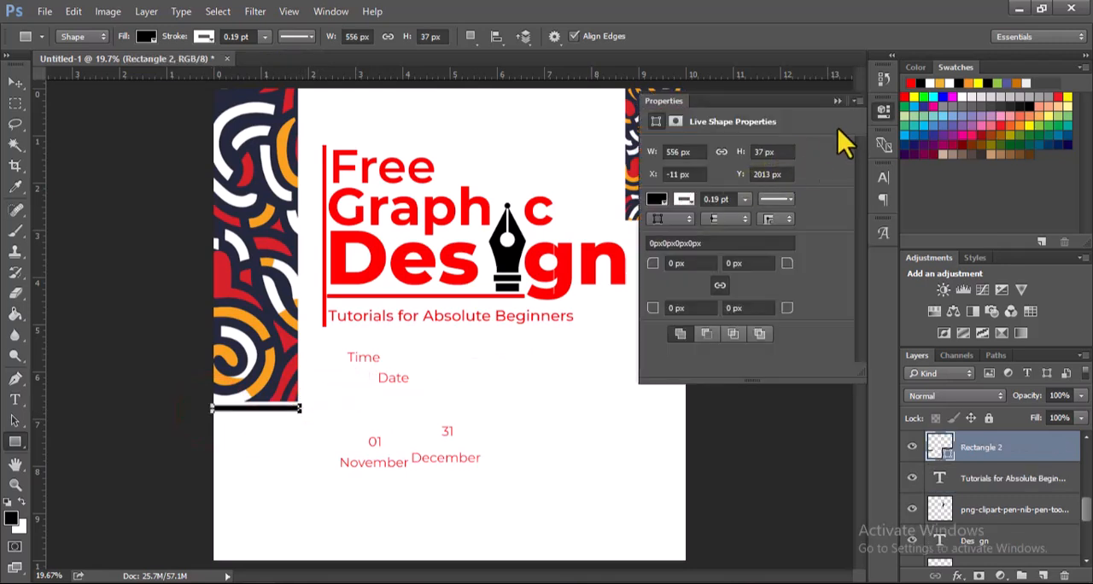
pyautogui.click(833, 100)
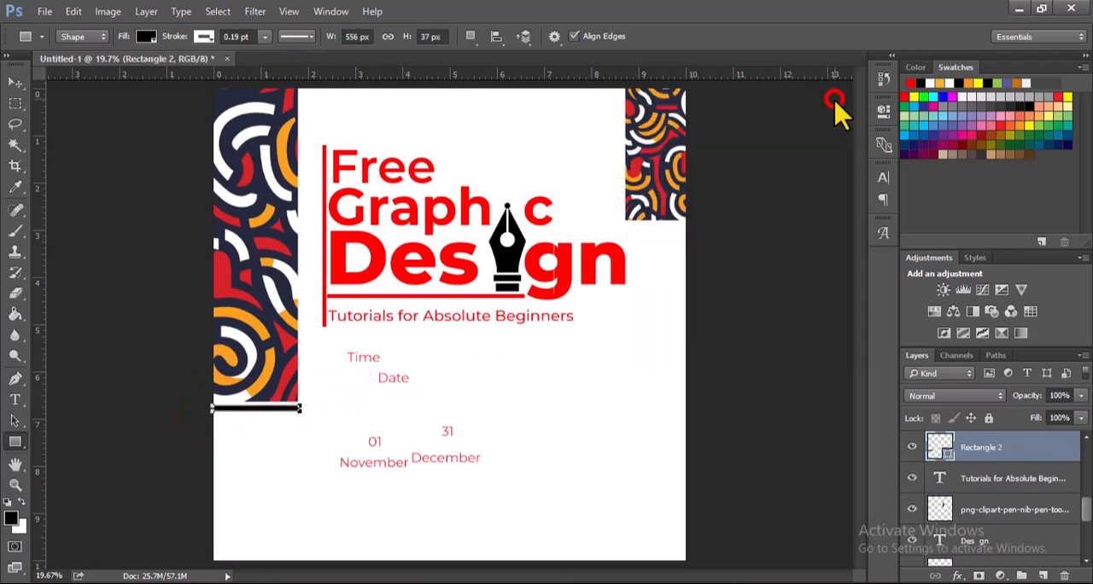
# Step: Fill the rectangle beneath the left pattern strip with the headline's red (ff0000) and remove its stroke
pyautogui.doubleClick(947, 450)
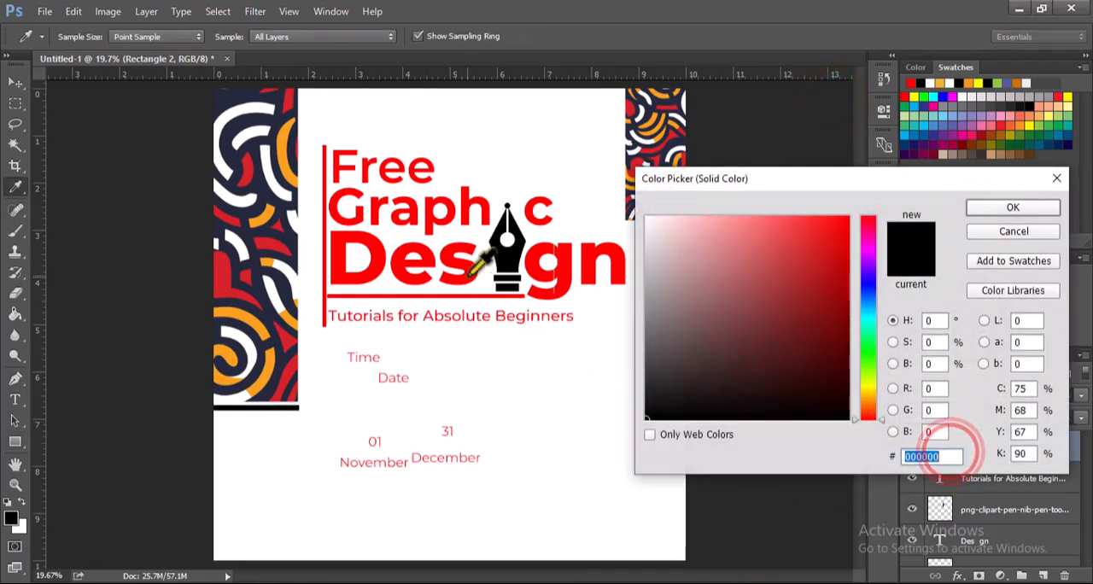
pyautogui.click(364, 272)
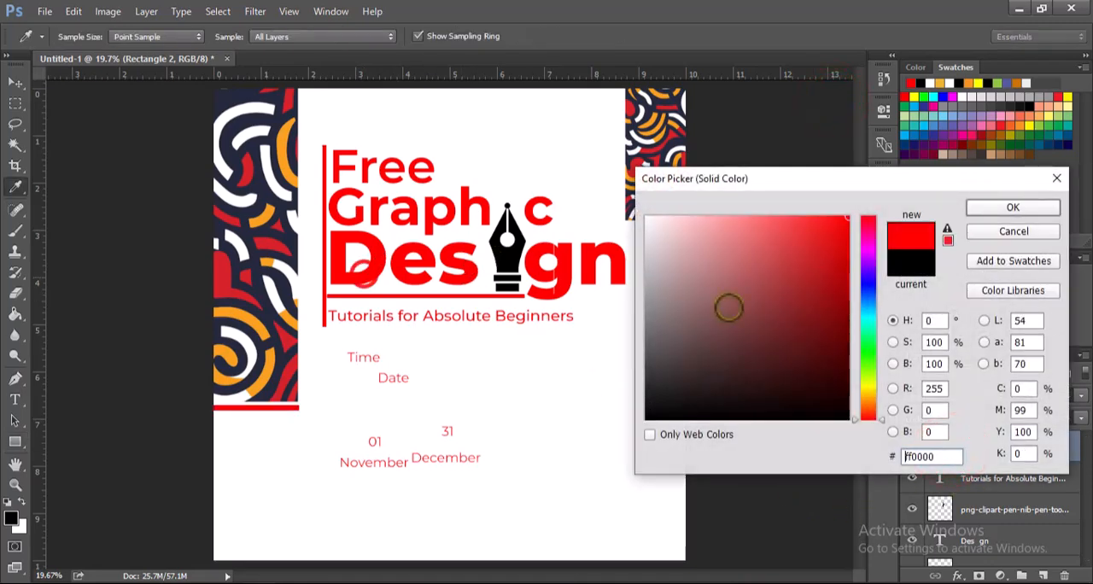
pyautogui.click(1005, 208)
pyautogui.click(203, 37)
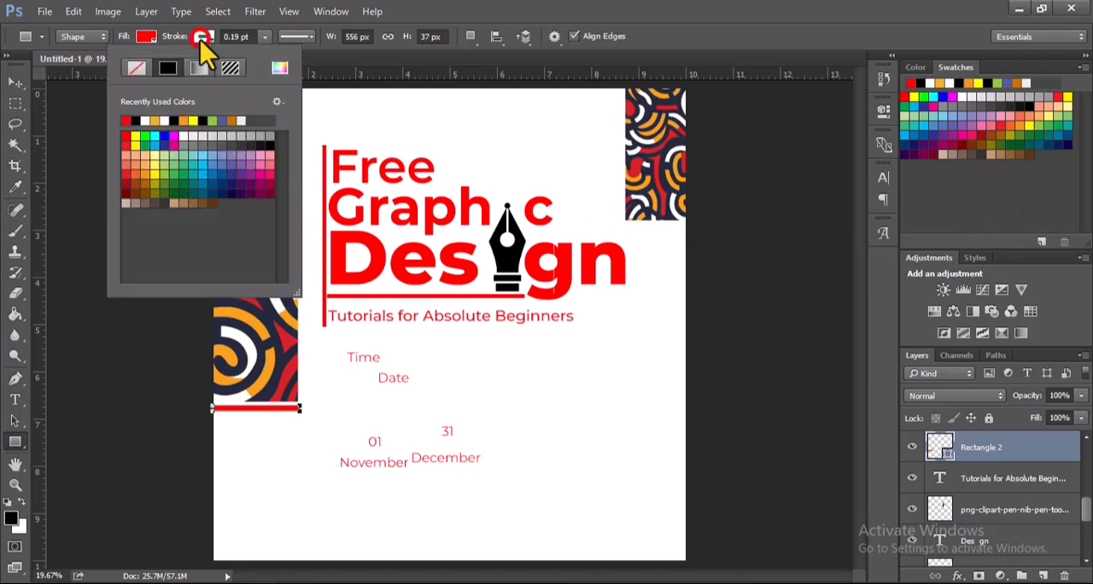
pyautogui.click(137, 67)
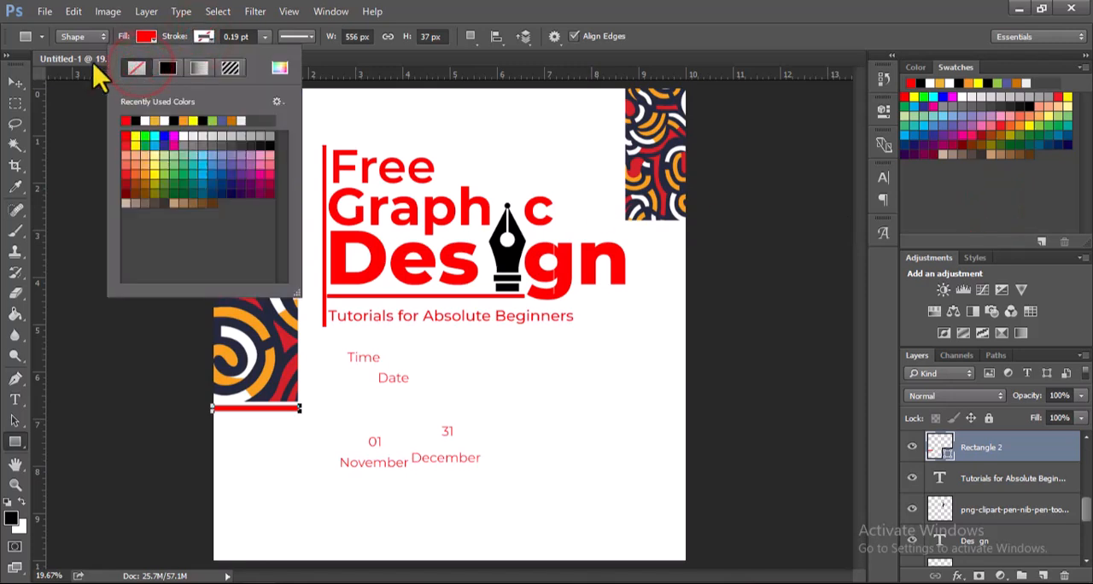
pyautogui.click(16, 83)
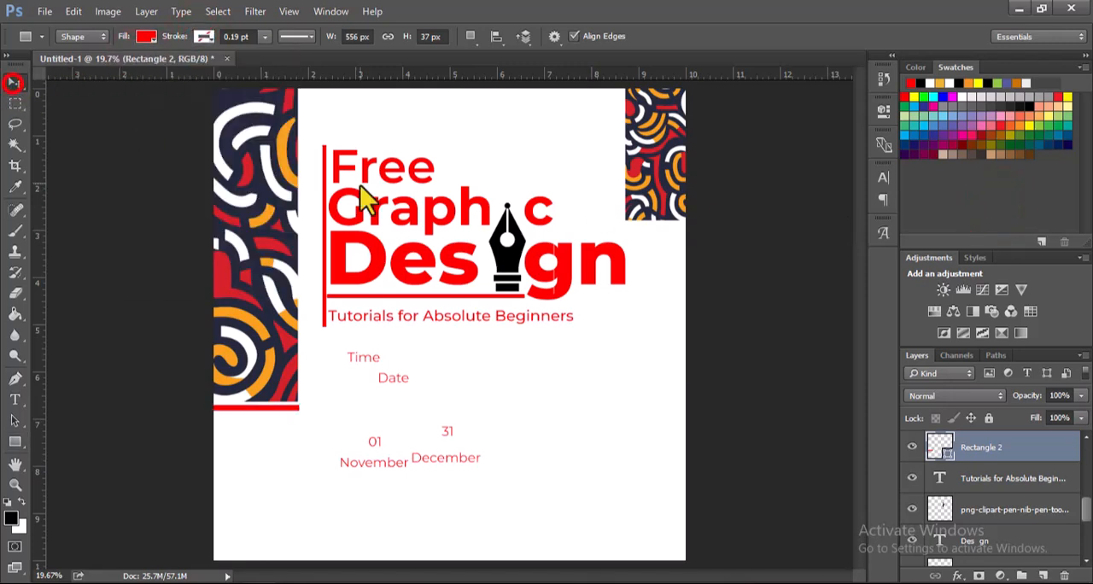
pyautogui.click(827, 314)
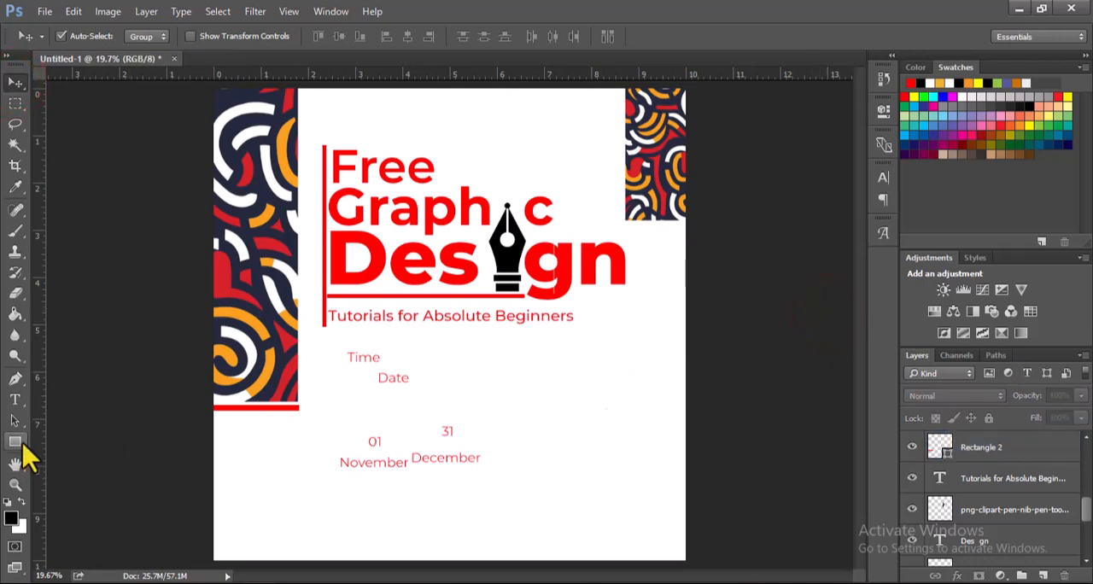
# Step: Draw a black upright rectangle about 123 by 444 px below the vertical bar, beside the Time text, and align its left edge with the bar
pyautogui.click(16, 442)
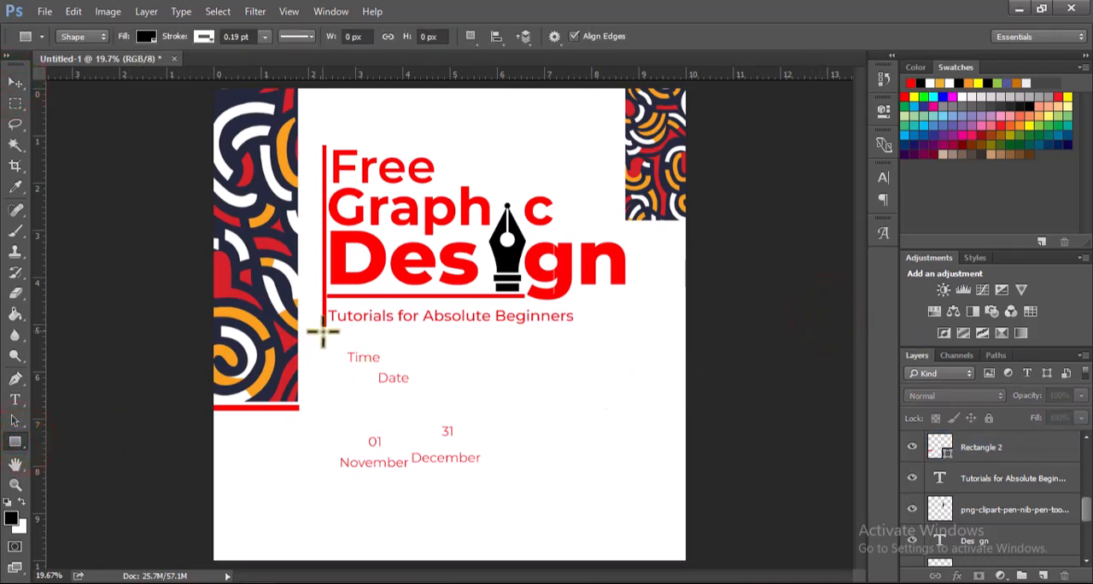
pyautogui.moveTo(323, 333); pyautogui.dragTo(342, 399)
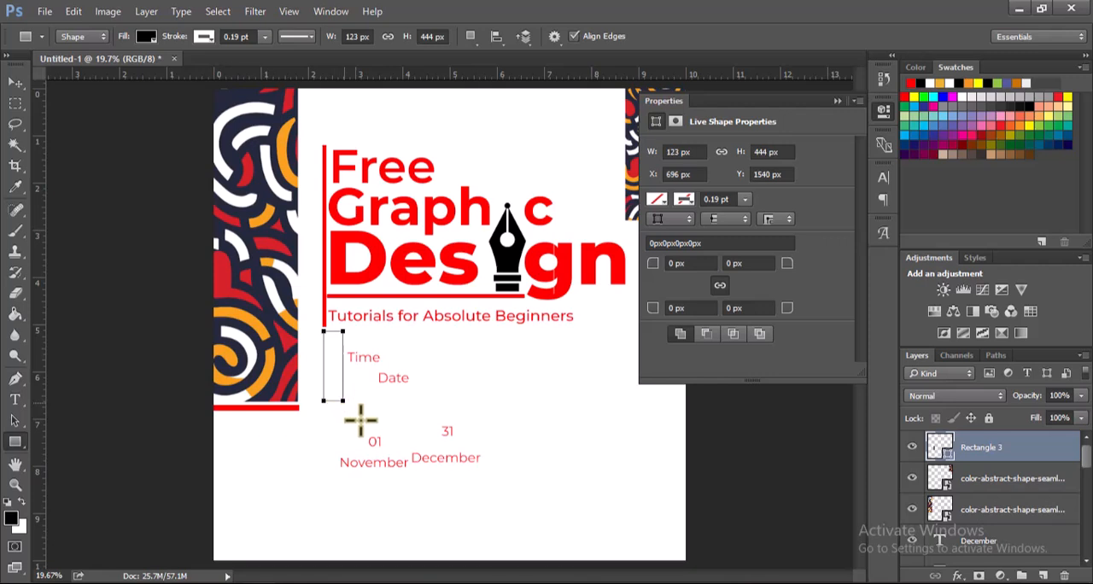
pyautogui.press('v')
pyautogui.moveTo(328, 382); pyautogui.dragTo(330, 386)
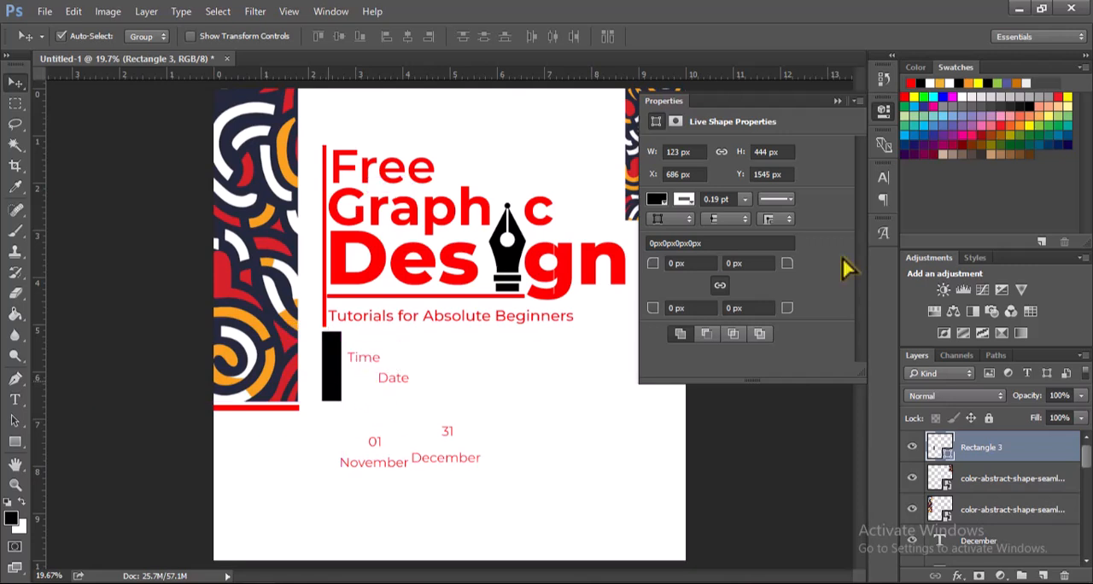
pyautogui.click(837, 101)
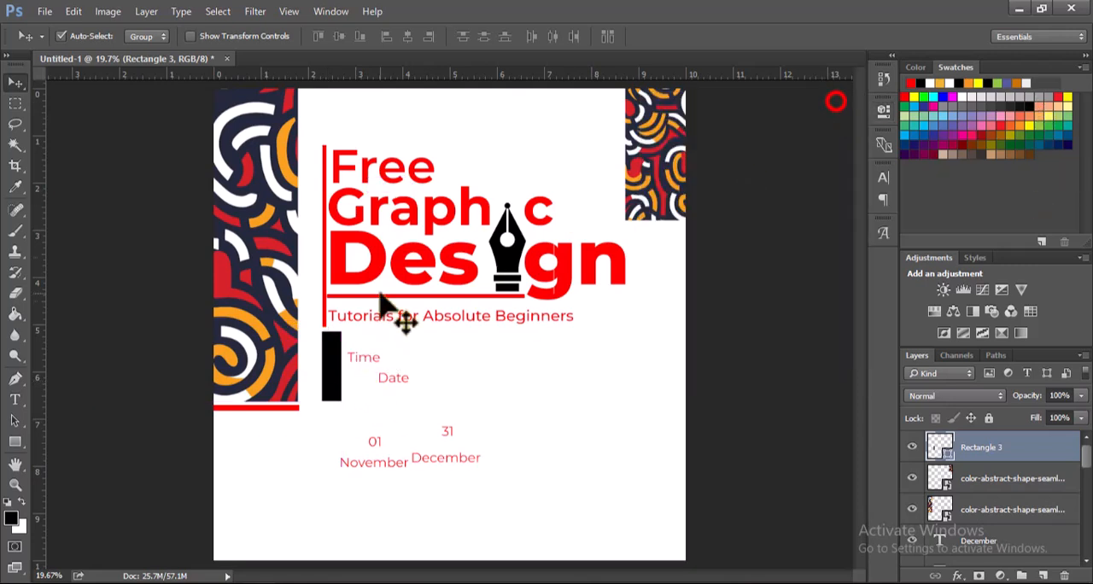
# Step: Rotate the Date text counterclockwise to read vertically upward and move it onto the black rectangle
pyautogui.click(385, 383)
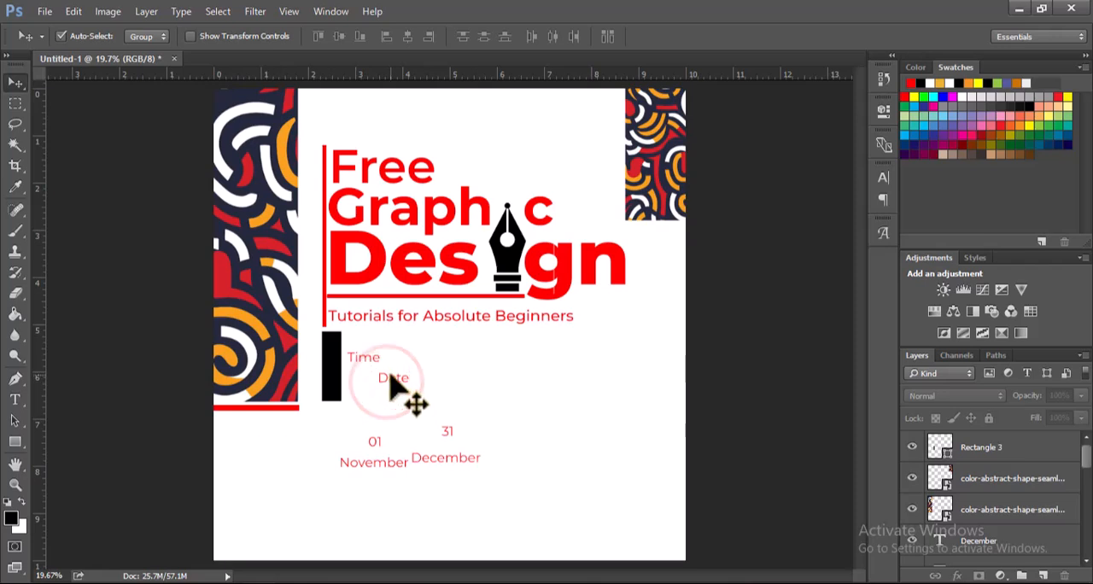
pyautogui.click(386, 382)
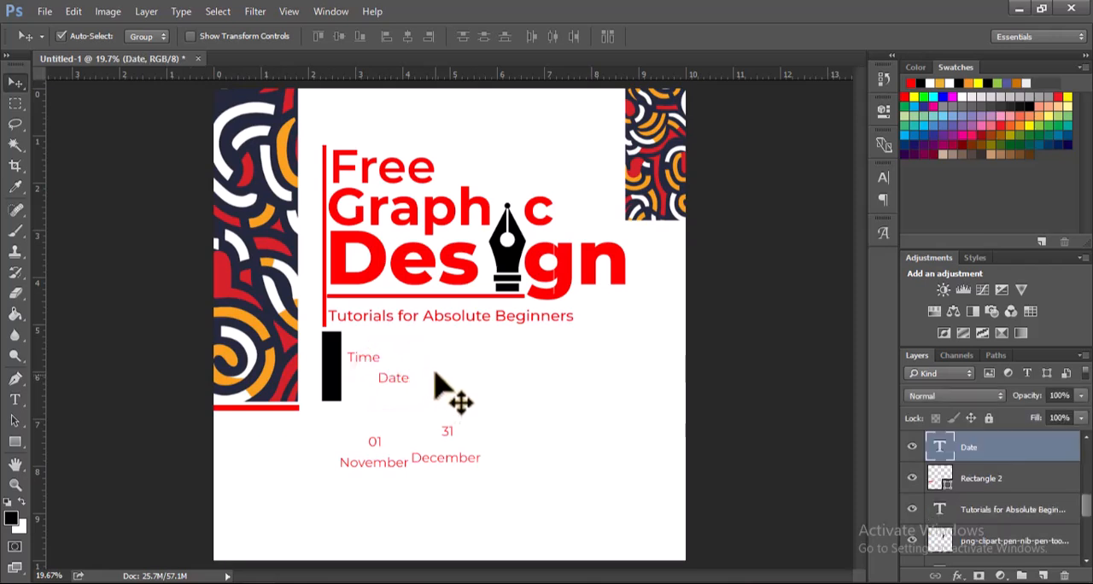
pyautogui.hotkey('ctrl', 't')
pyautogui.moveTo(436, 376); pyautogui.dragTo(397, 333)
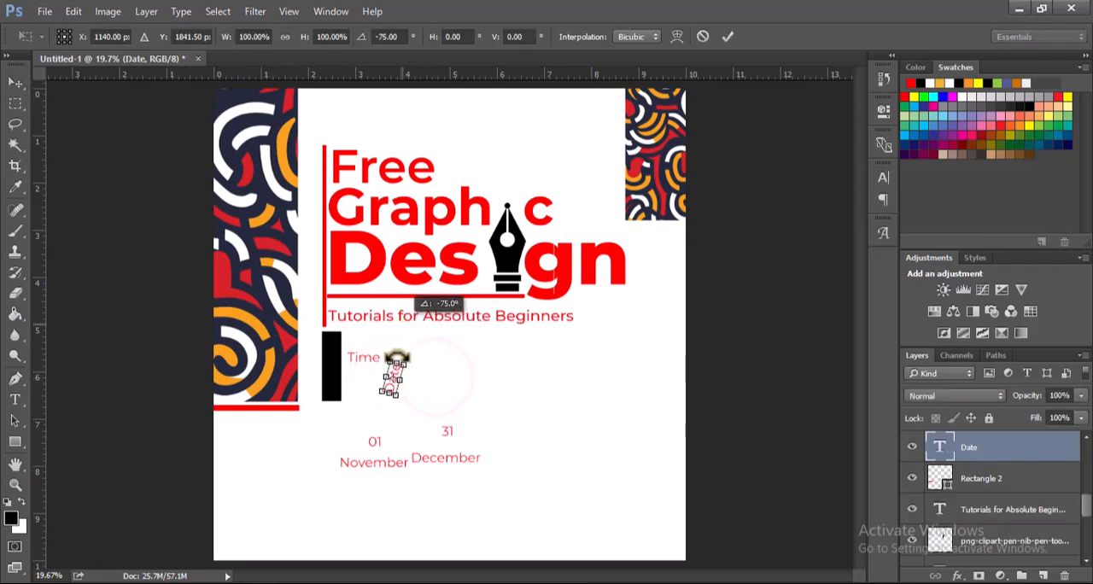
pyautogui.press('Return')
pyautogui.moveTo(390, 389); pyautogui.dragTo(326, 376)
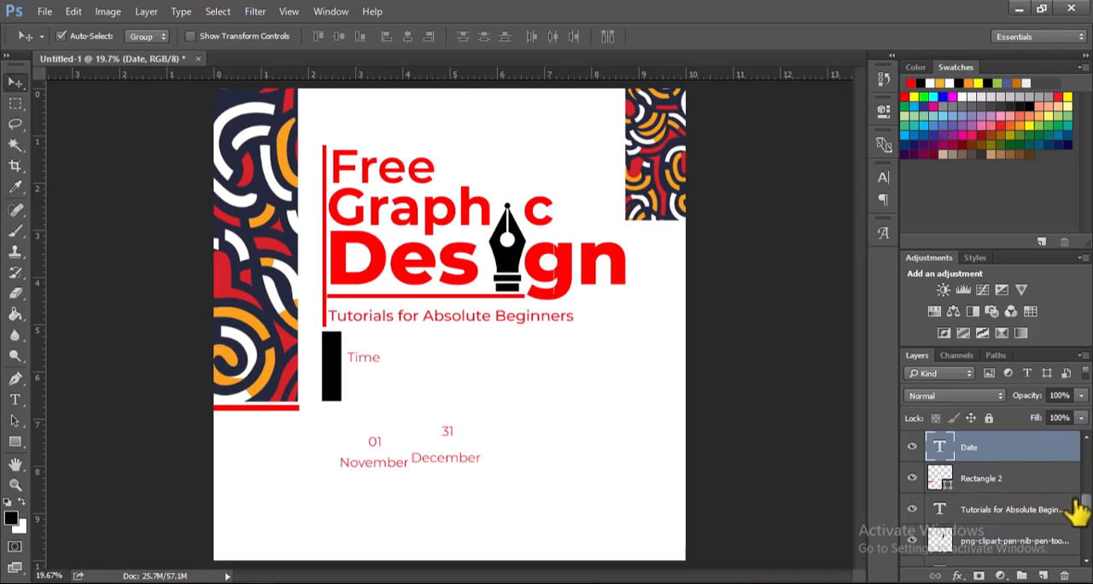
# Step: Bring the Date text layer above the Rectangle 3 layer in the stacking order
pyautogui.moveTo(1086, 513); pyautogui.dragTo(1083, 447)
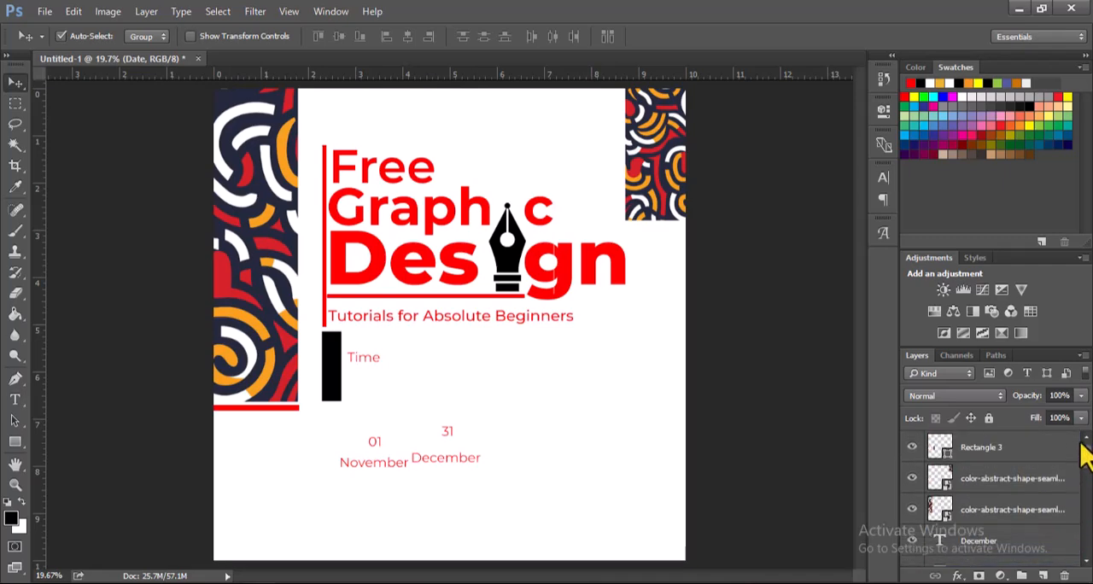
pyautogui.scroll(-3, 1086, 466)
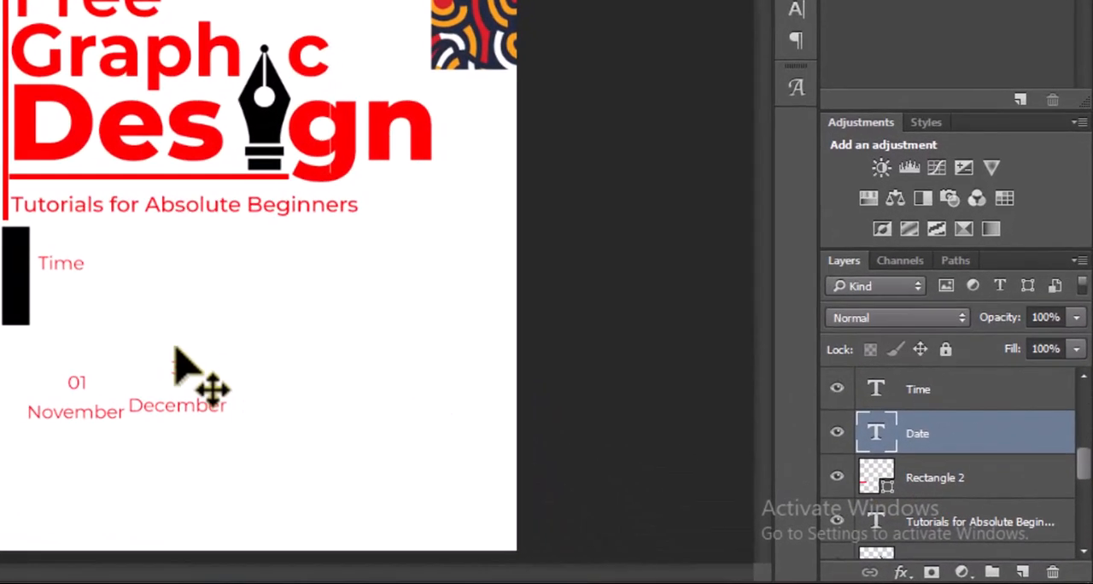
pyautogui.click(15, 256)
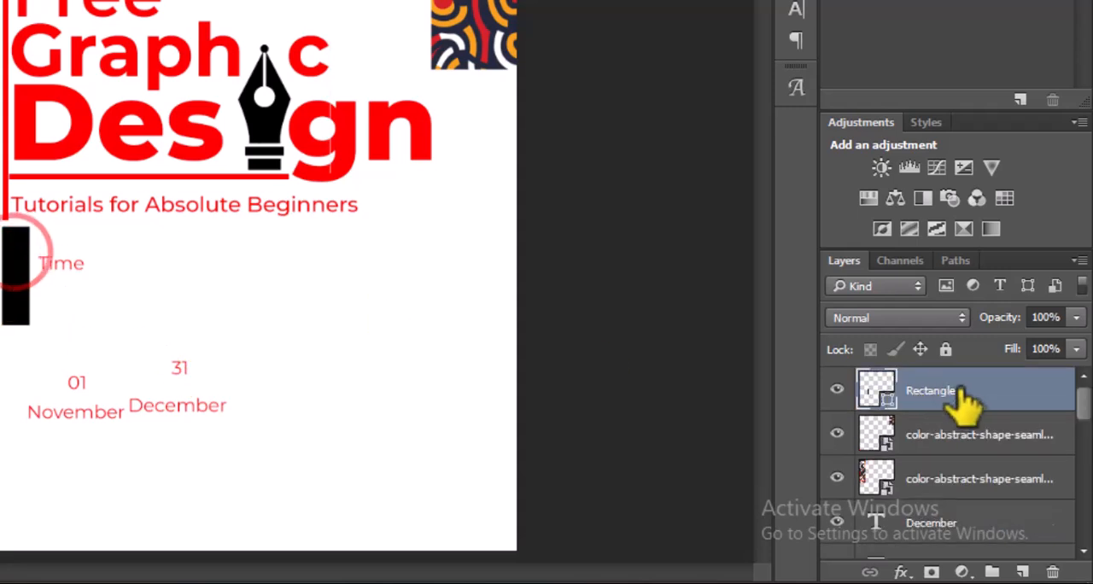
pyautogui.moveTo(1083, 400); pyautogui.dragTo(1030, 376)
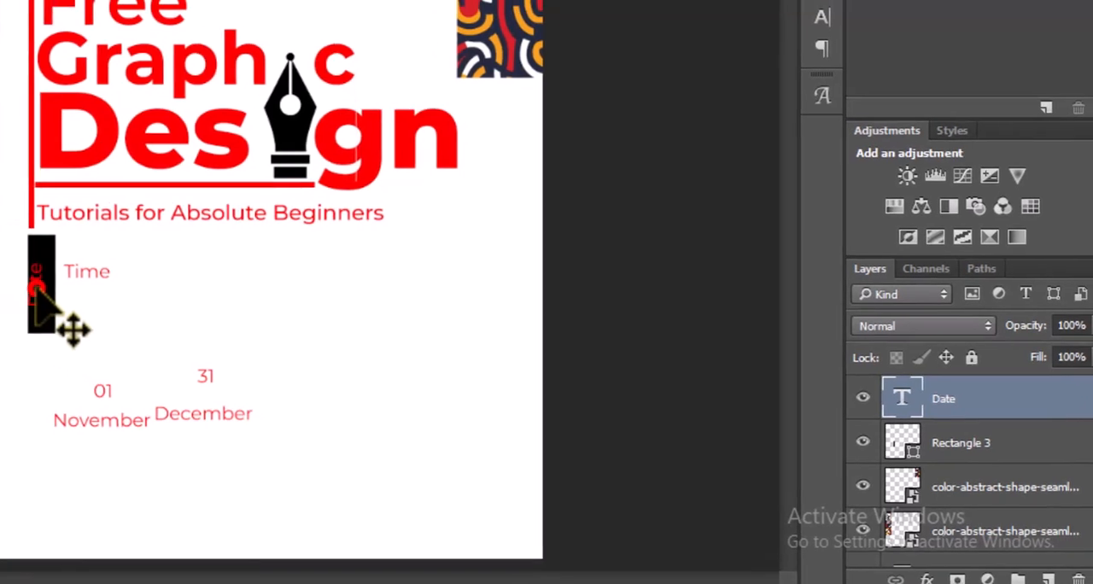
# Step: Center the Date text on its black rectangle and place a copy of that rectangle farther right at the same height
pyautogui.moveTo(8, 279); pyautogui.dragTo(14, 279)
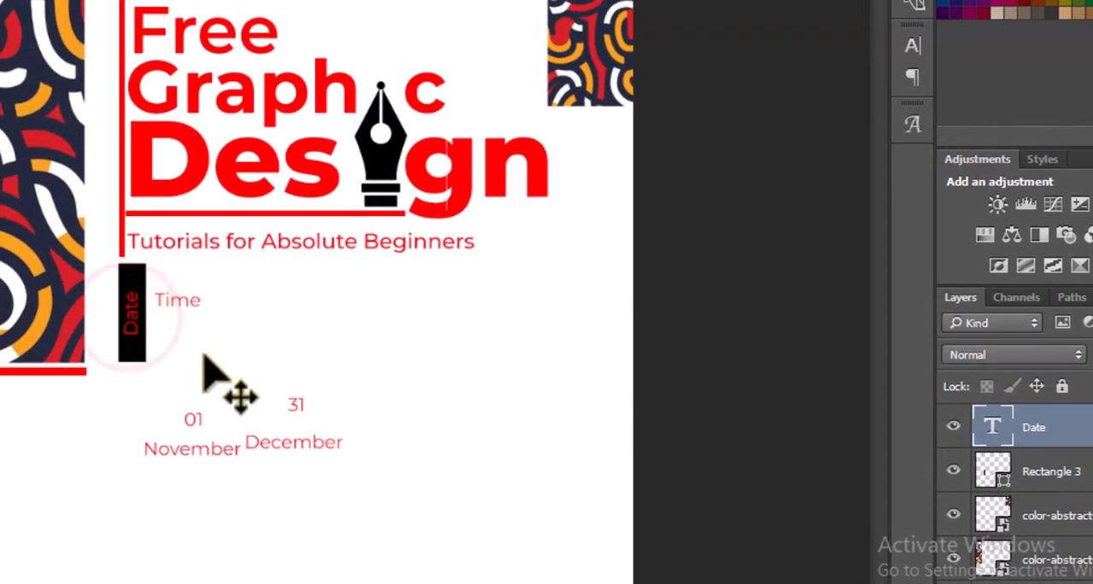
pyautogui.click(140, 362)
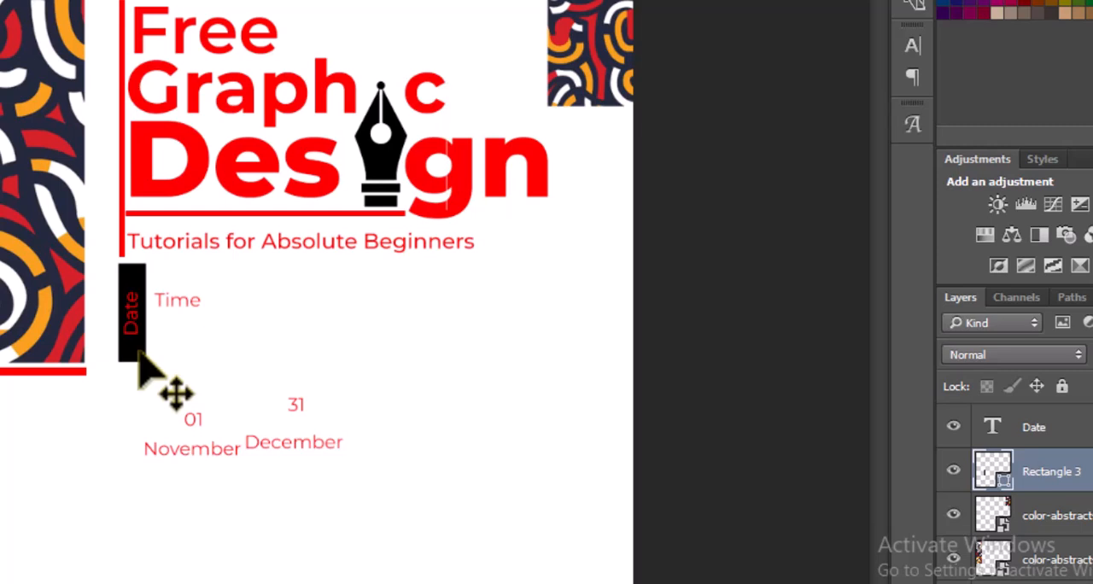
pyautogui.moveTo(140, 362); pyautogui.dragTo(457, 375)
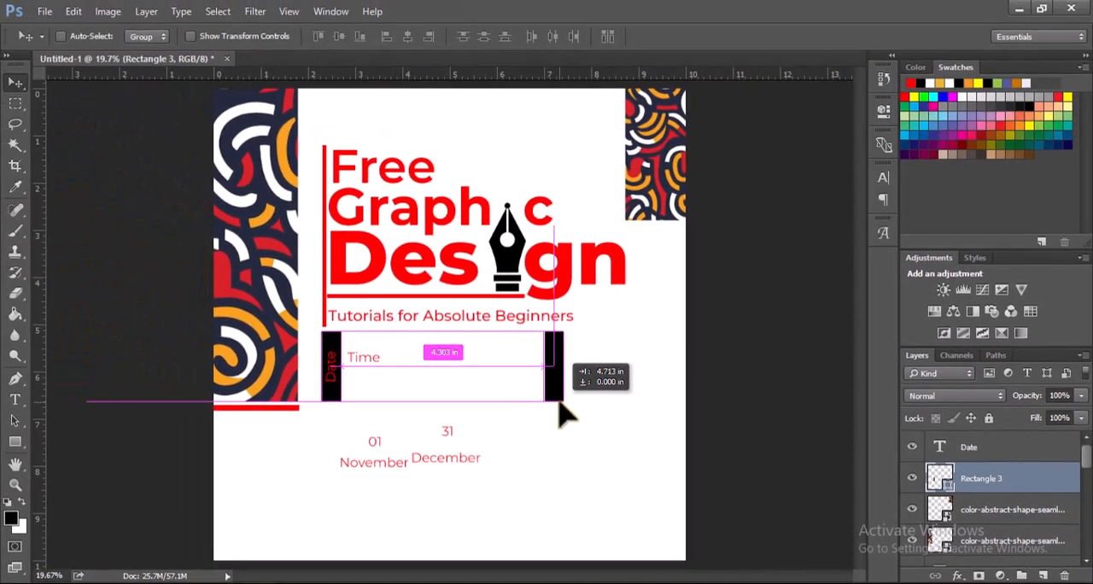
pyautogui.moveTo(559, 409); pyautogui.dragTo(562, 409)
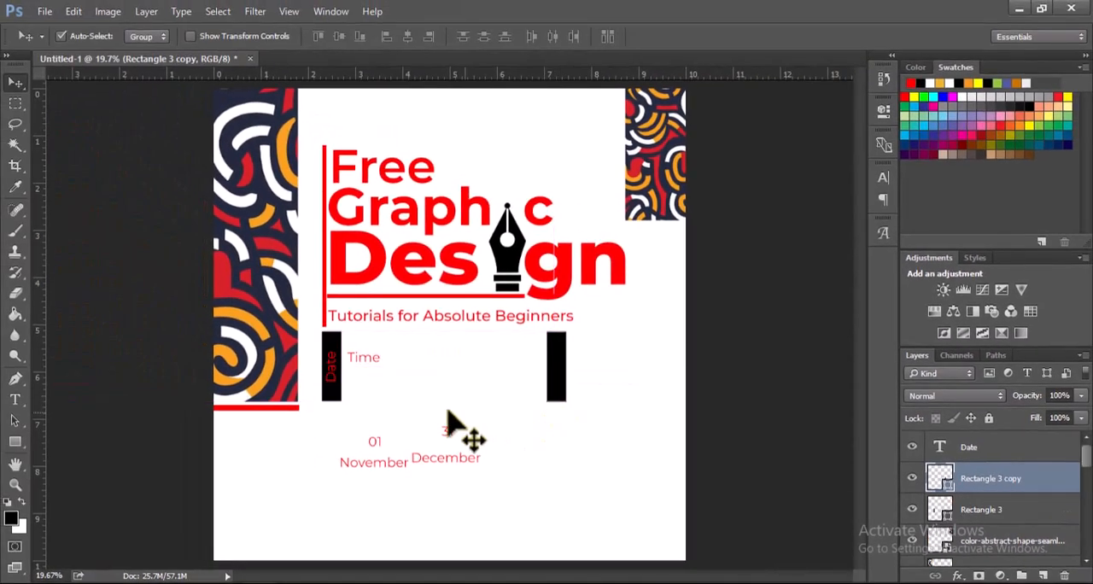
# Step: Rotate the Time text 90 degrees counterclockwise and place it on the copied black rectangle
pyautogui.click(367, 359)
pyautogui.hotkey('ctrl', 't')
pyautogui.moveTo(418, 335); pyautogui.dragTo(498, 360)
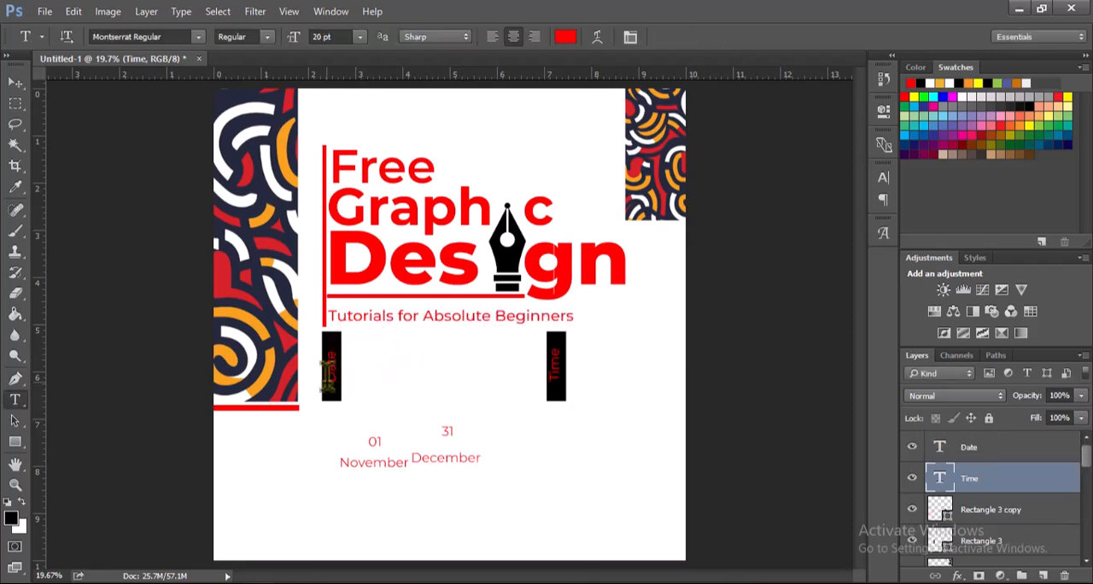
# Step: Recolor the Date and Time labels white and set them in Montserrat SemiBold
pyautogui.moveTo(327, 382); pyautogui.dragTo(333, 306)
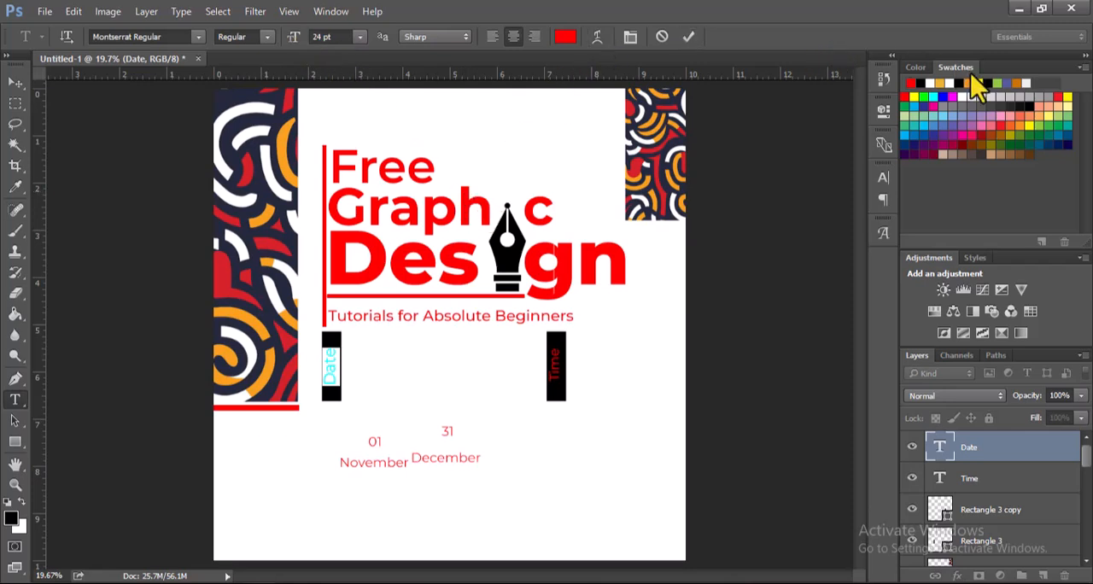
pyautogui.click(929, 83)
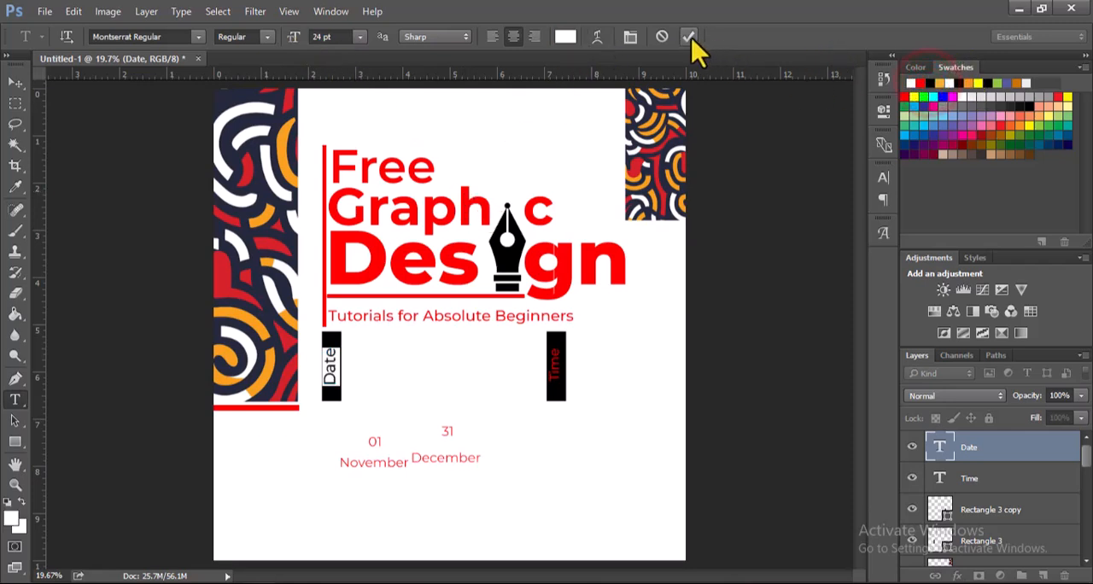
pyautogui.click(688, 37)
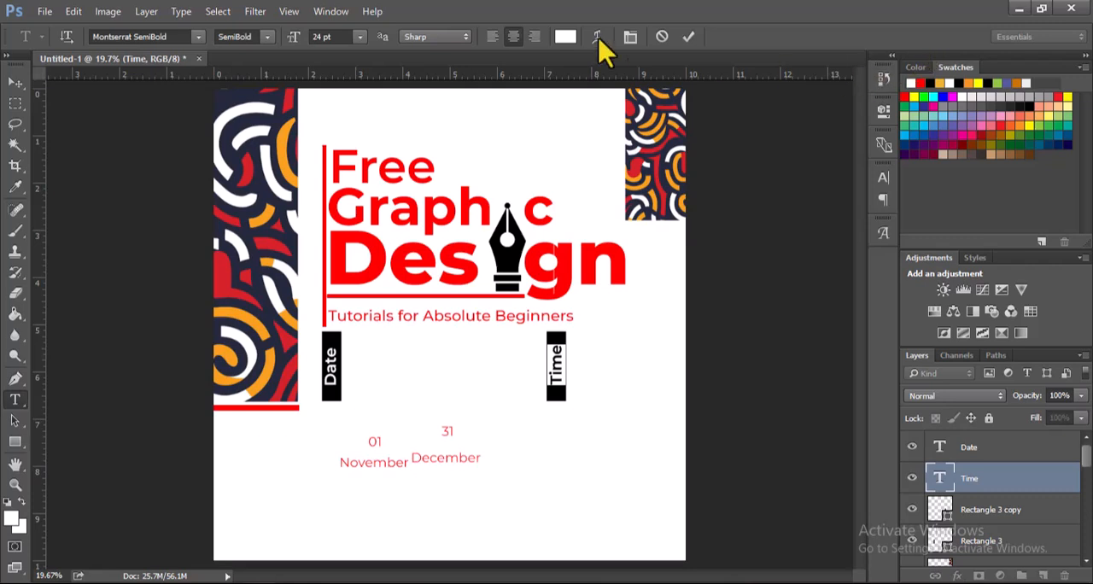
pyautogui.click(689, 36)
pyautogui.press('v')
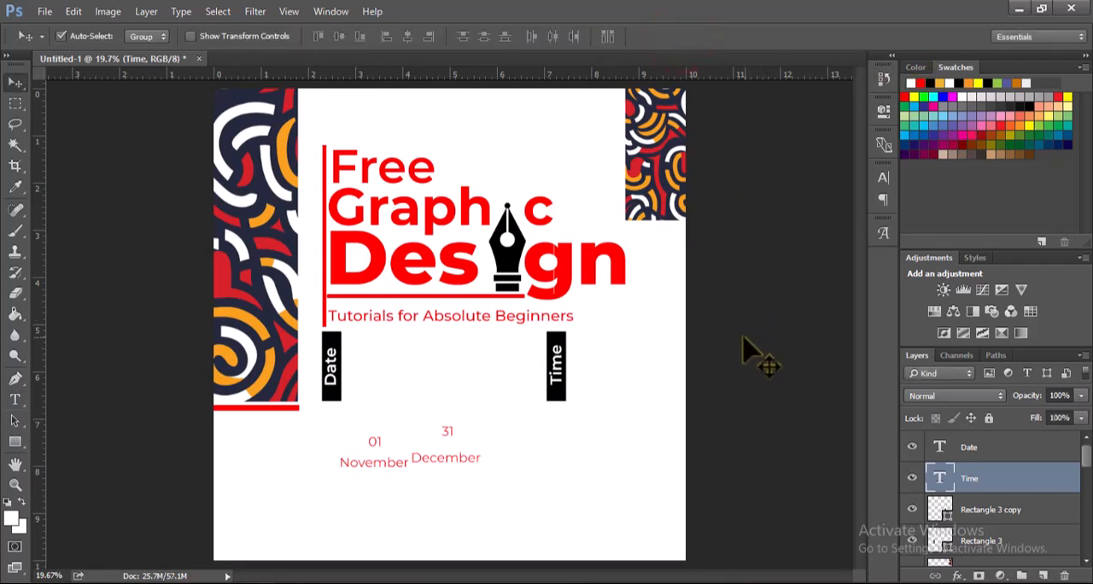
# Step: Move the 01 text beside the Date rectangle and enlarge it to about 493%
pyautogui.moveTo(374, 442); pyautogui.dragTo(405, 408)
pyautogui.hotkey('ctrl', 't')
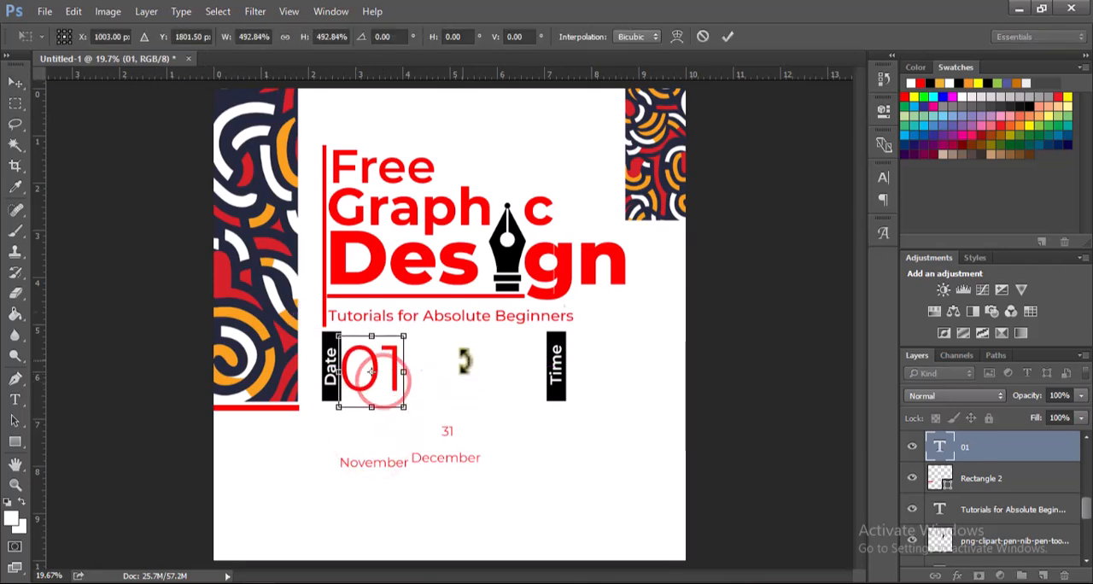
pyautogui.click(727, 36)
# Step: Set the 01 text to 90 pt in Montserrat Black
pyautogui.doubleClick(940, 446)
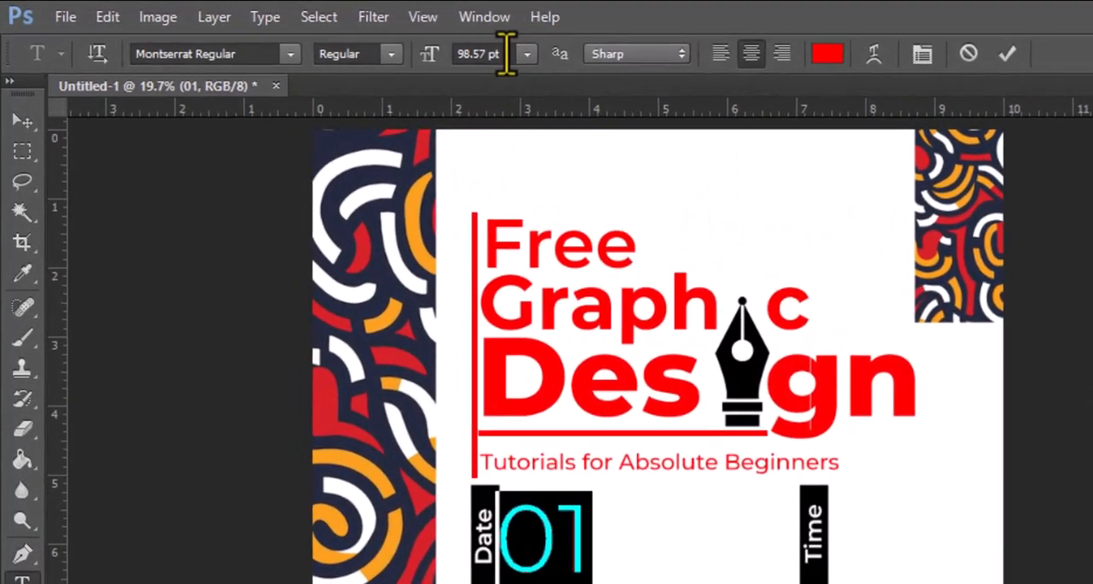
pyautogui.click(394, 40)
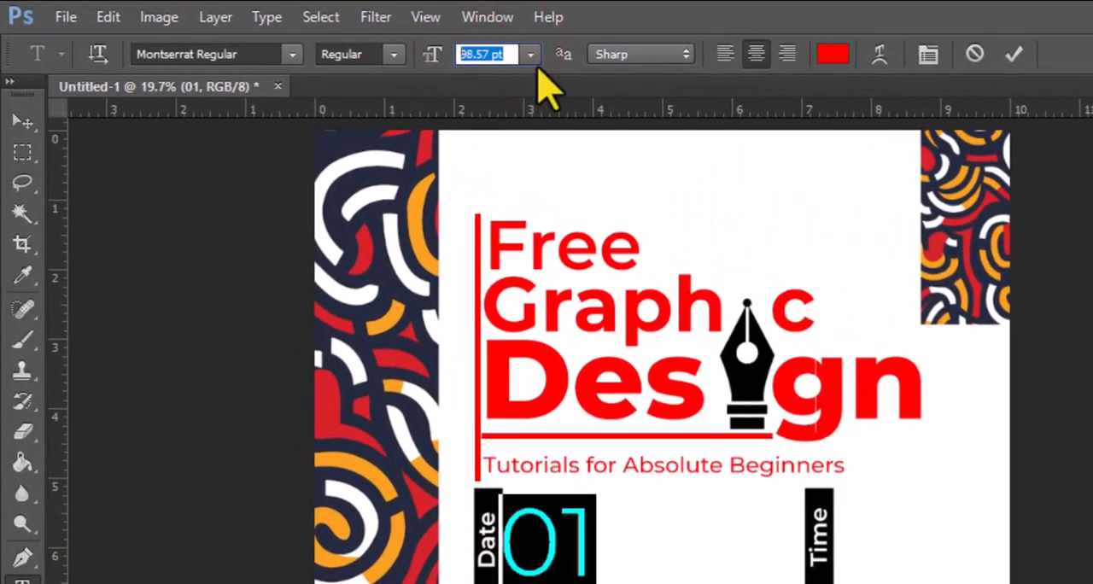
pyautogui.write('90')
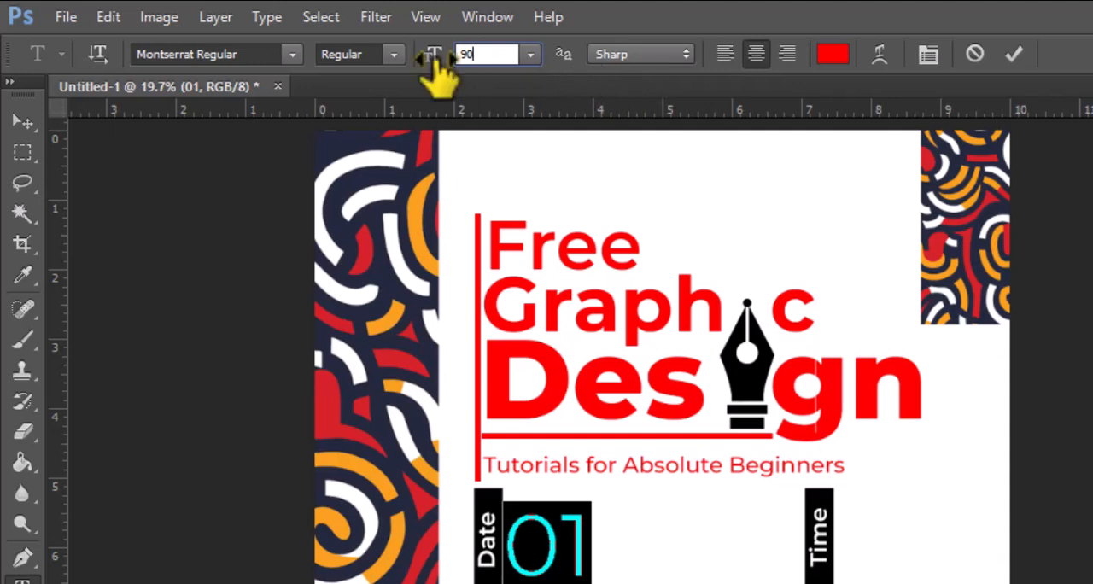
pyautogui.click(393, 54)
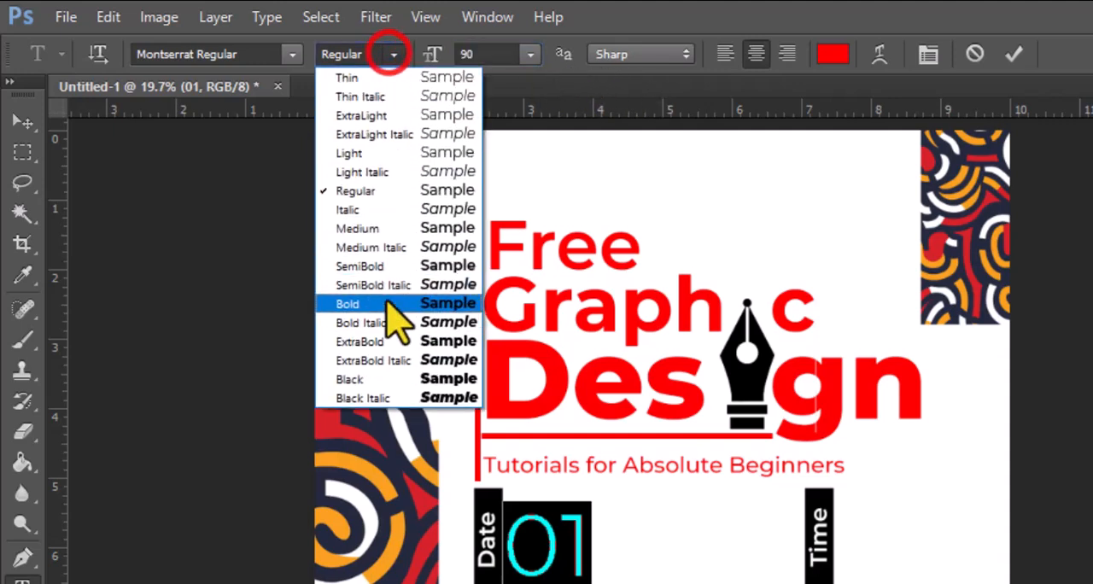
pyautogui.click(389, 374)
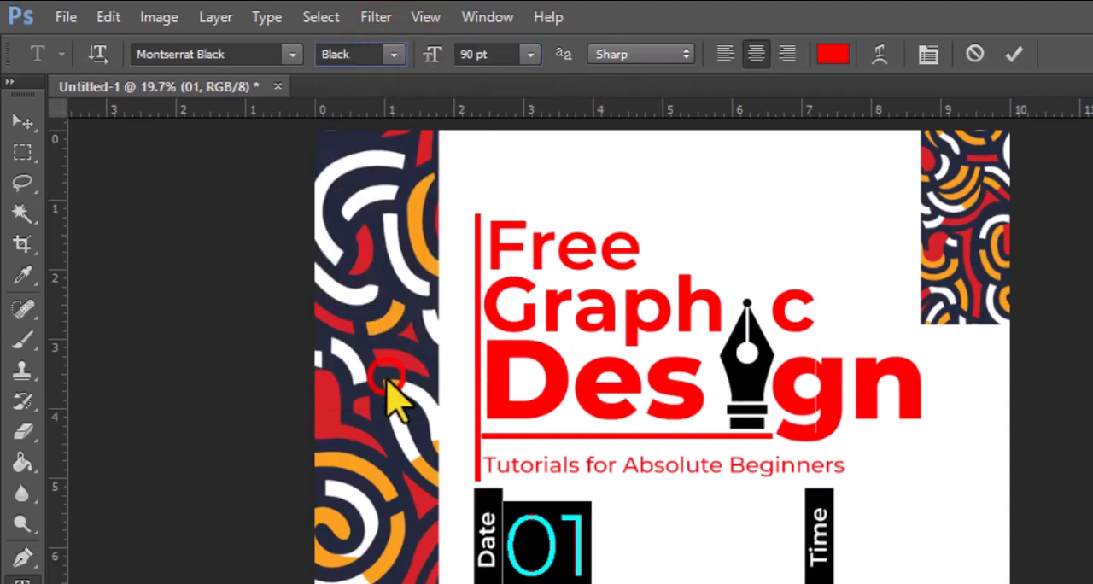
pyautogui.click(395, 54)
pyautogui.click(390, 343)
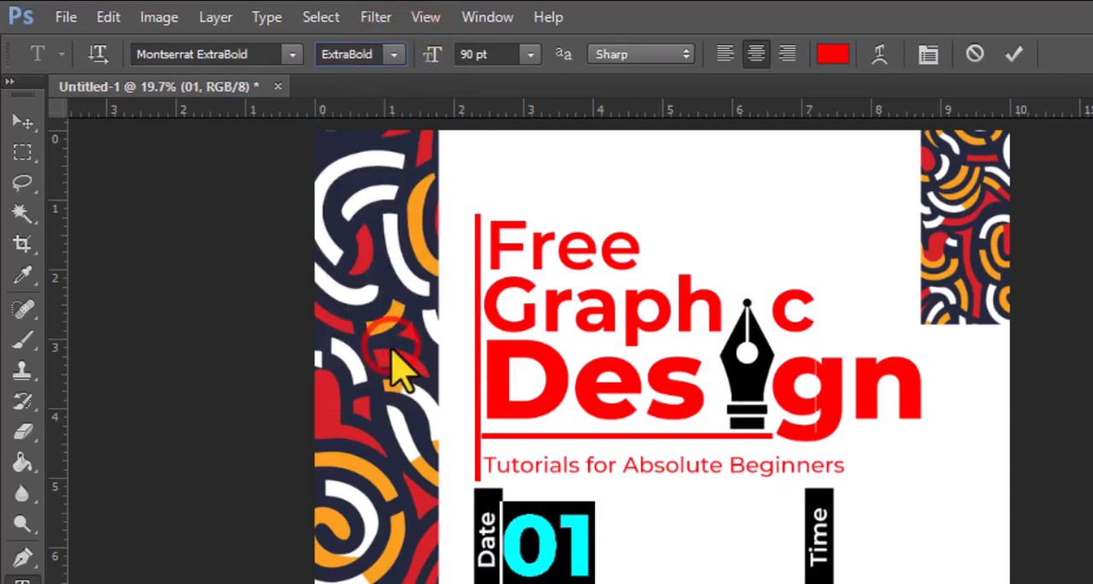
pyautogui.click(393, 54)
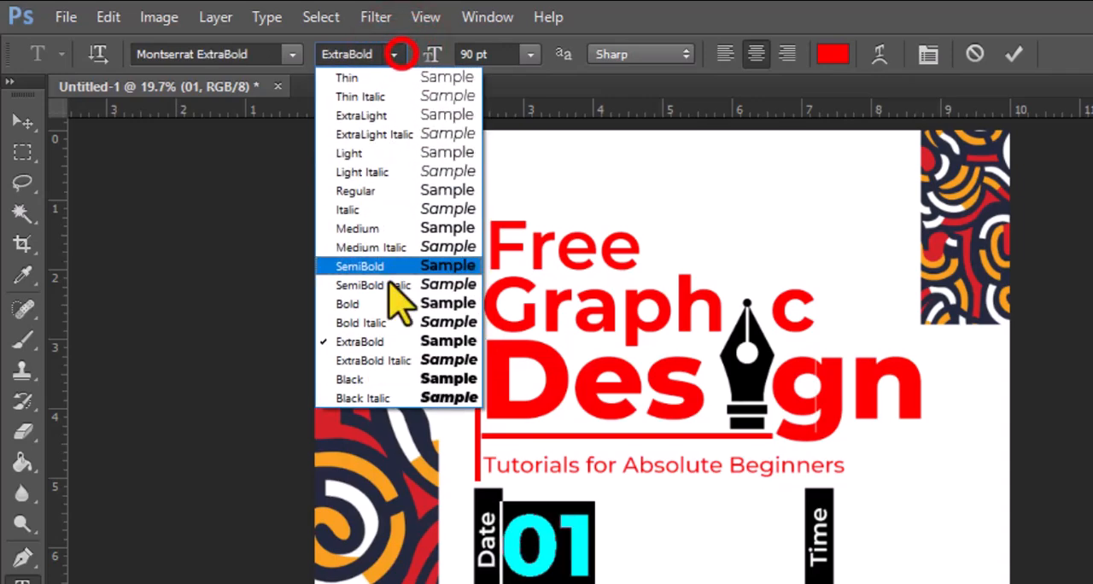
pyautogui.click(379, 378)
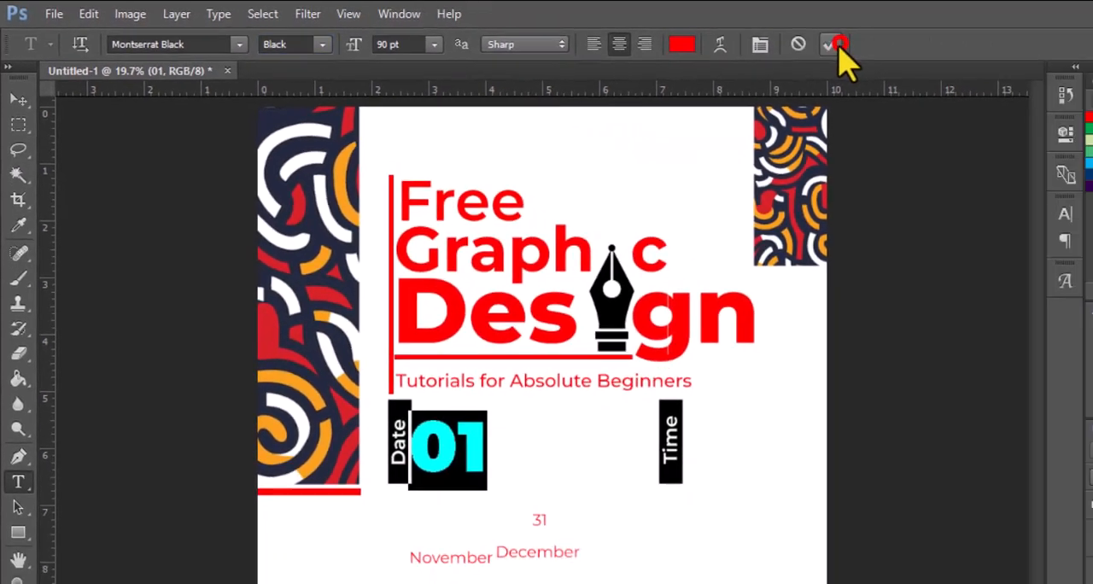
pyautogui.click(1014, 54)
pyautogui.press('v')
# Step: Scale the 01 text up to about 132% and leave a small gap between it and the Date rectangle
pyautogui.moveTo(396, 383); pyautogui.dragTo(407, 383)
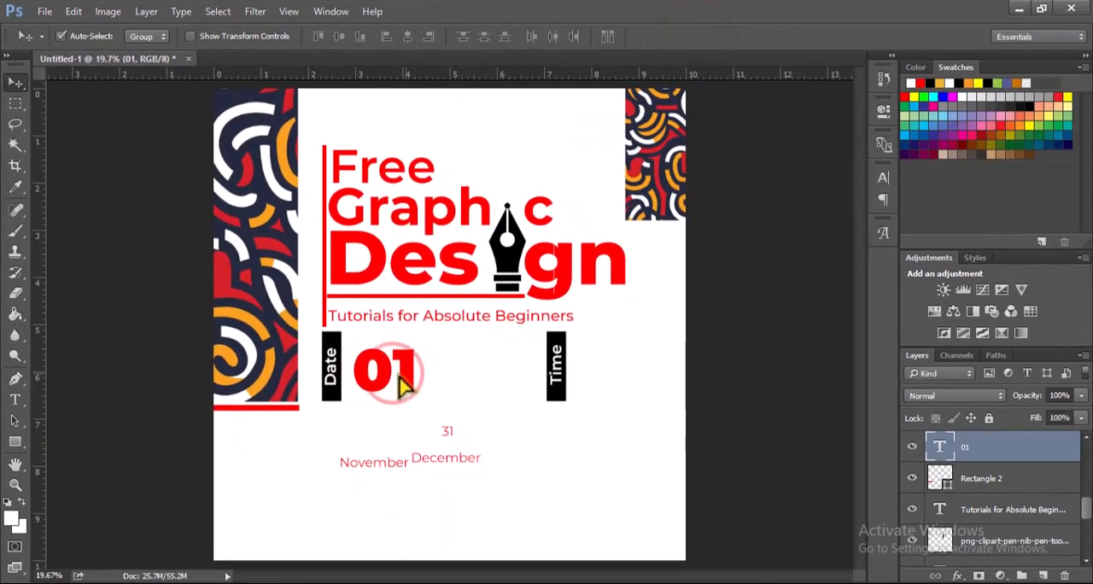
pyautogui.hotkey('ctrl', 't')
pyautogui.moveTo(421, 339)
pyautogui.mouseDown()
pyautogui.moveTo(434, 325)
pyautogui.moveTo(426, 330)
pyautogui.mouseUp()
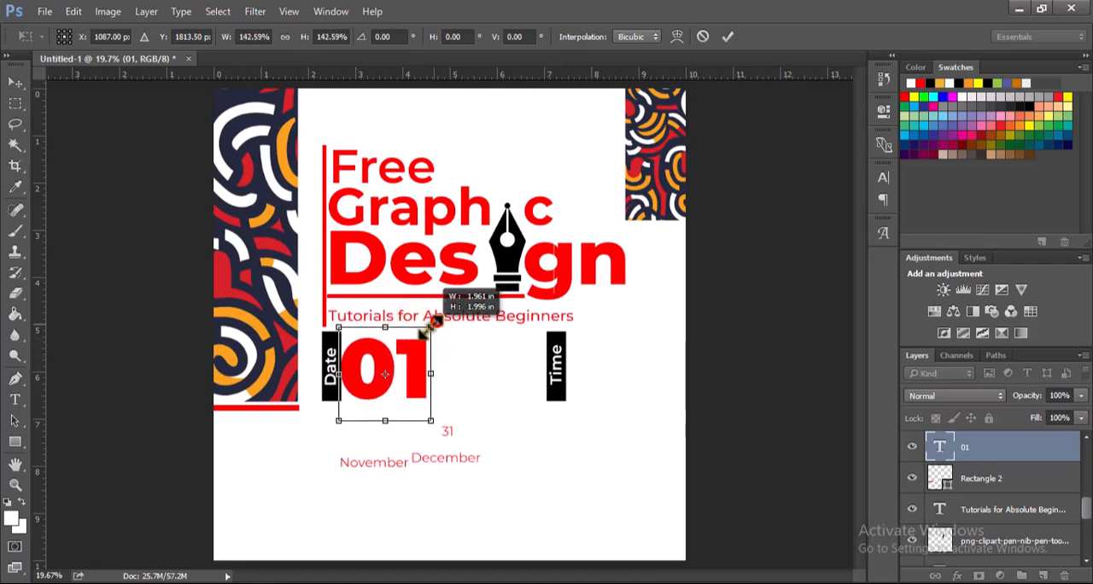
pyautogui.click(728, 37)
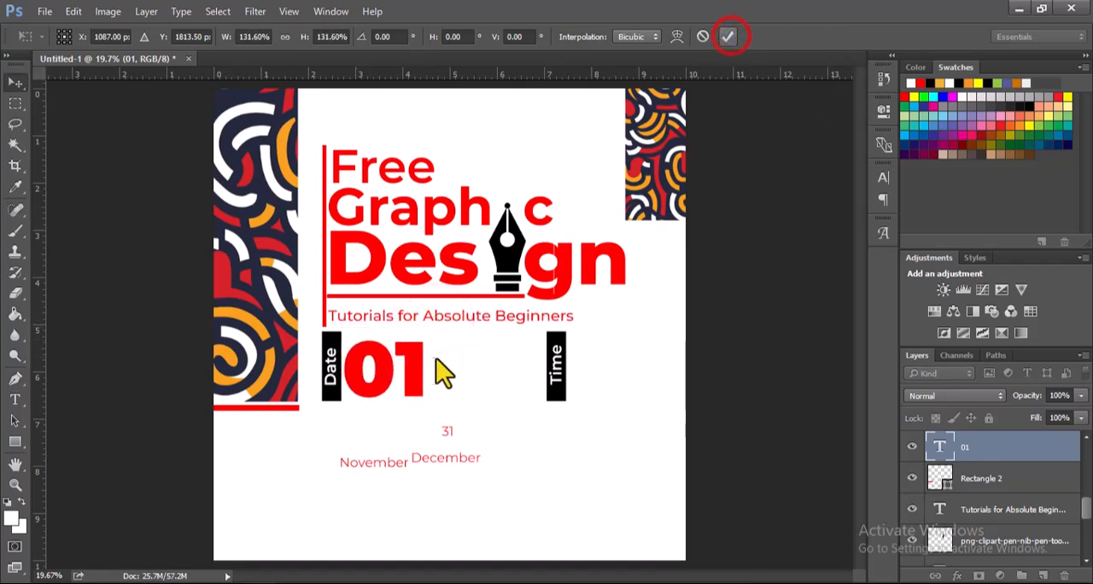
pyautogui.click(421, 366)
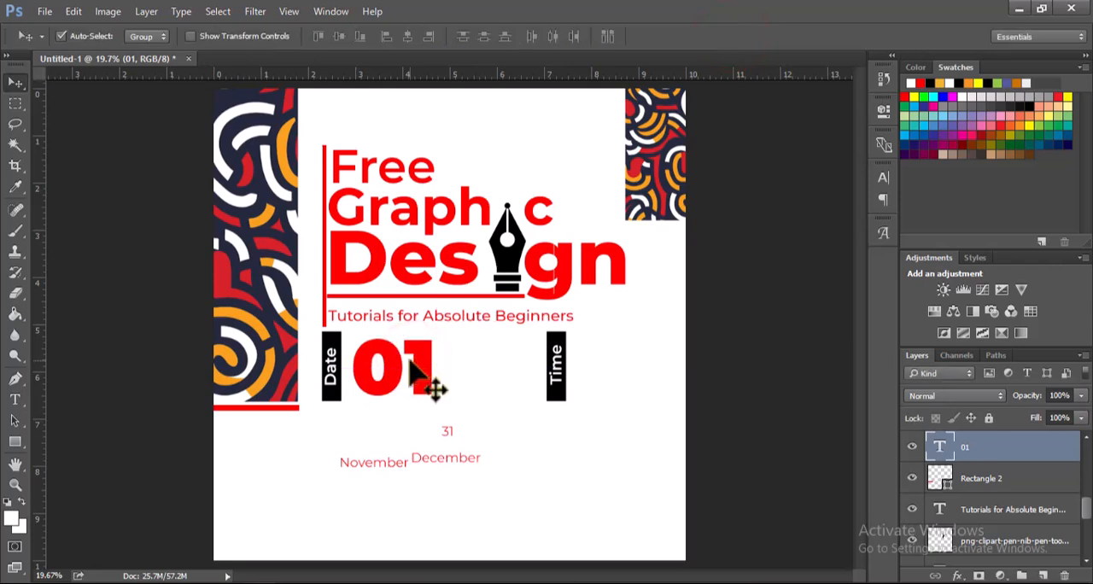
# Step: Tilt the 01 text about 13.6 degrees clockwise and adjust its position beside the Date rectangle
pyautogui.hotkey('ctrl', 't')
pyautogui.moveTo(458, 319); pyautogui.dragTo(470, 349)
pyautogui.moveTo(402, 366); pyautogui.dragTo(398, 362)
pyautogui.click(727, 37)
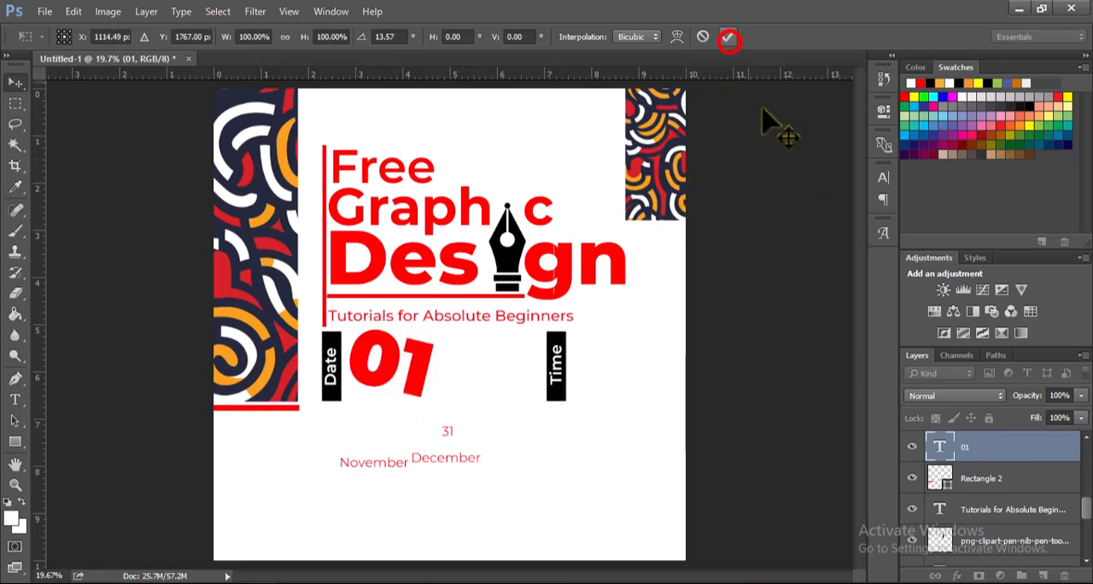
# Step: Match the 31 text to 01's size, Black weight and tilt, and place November and December beneath their numbers
pyautogui.moveTo(1086, 507); pyautogui.dragTo(1086, 489)
pyautogui.press('t')
pyautogui.click(412, 363)
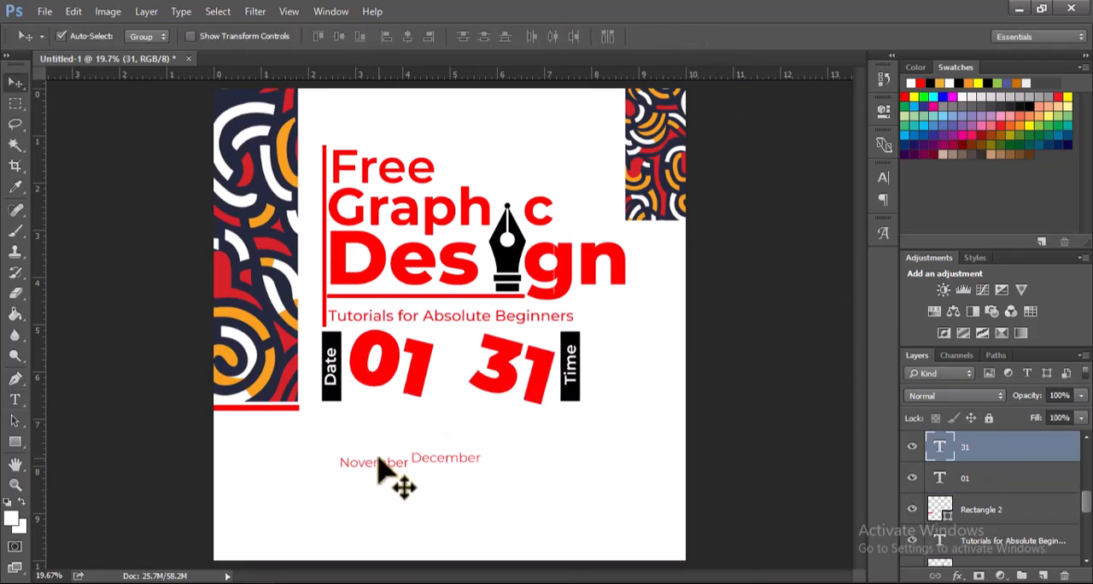
pyautogui.moveTo(377, 461); pyautogui.dragTo(422, 418)
pyautogui.hotkey('ctrl', 't')
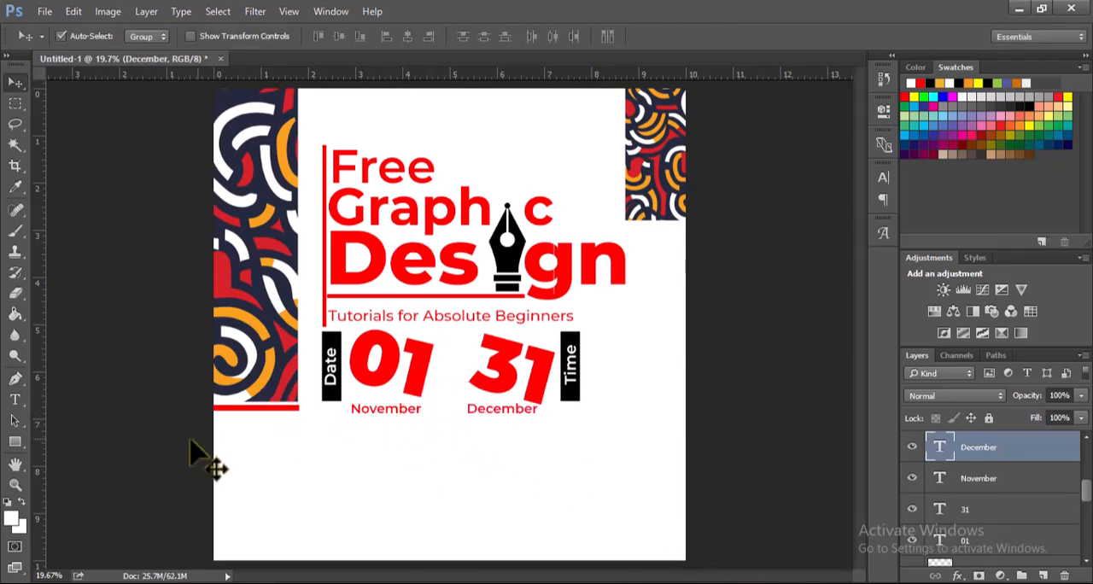
# Step: Draw a white rectangle about 184 by 108 px between 01 and 31 and open its stroke color options
pyautogui.click(16, 442)
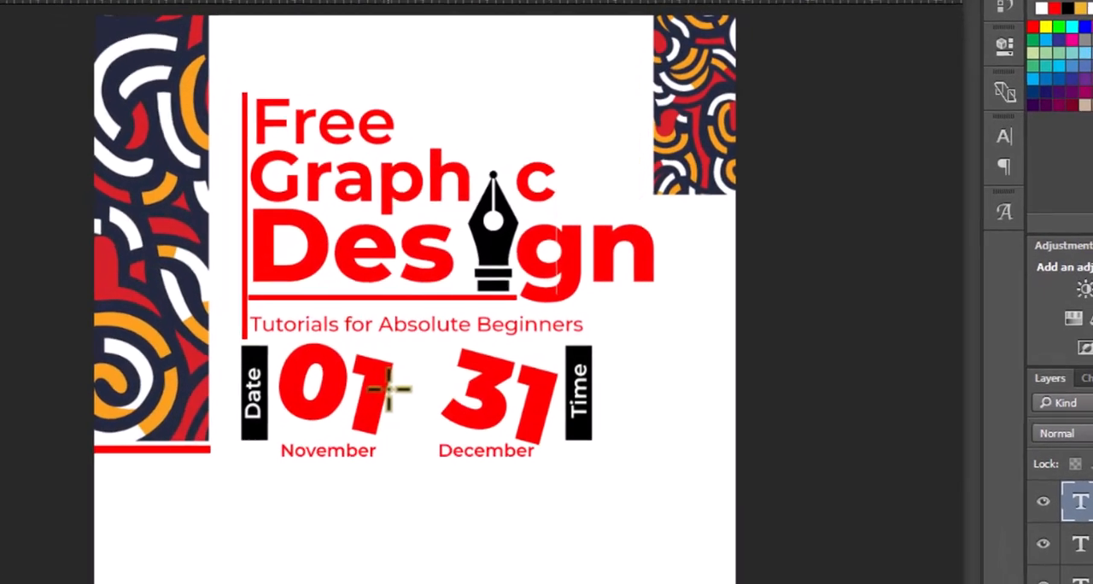
pyautogui.moveTo(397, 388); pyautogui.dragTo(438, 412)
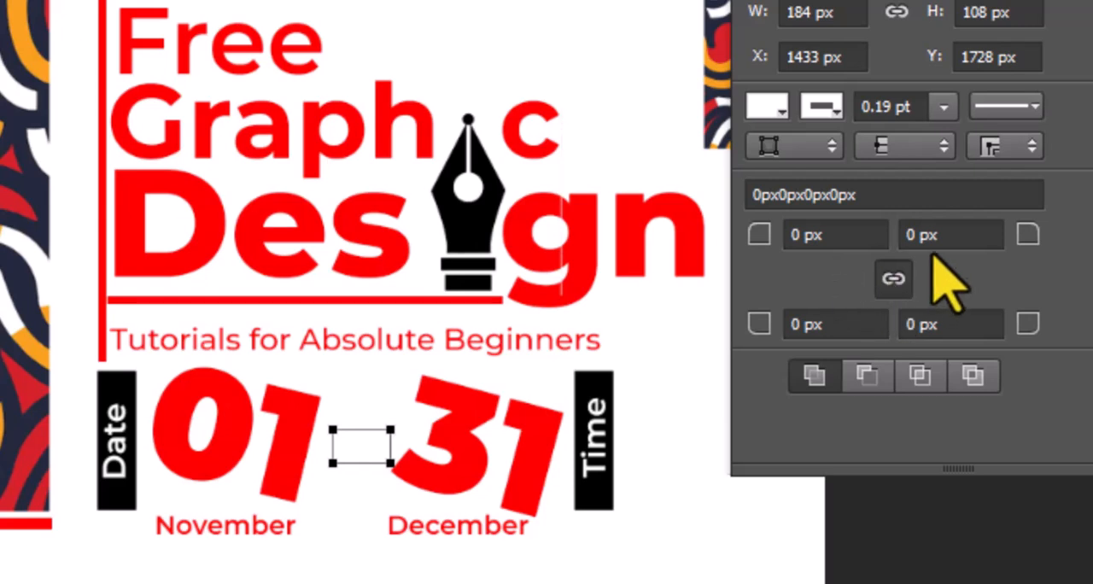
pyautogui.click(823, 116)
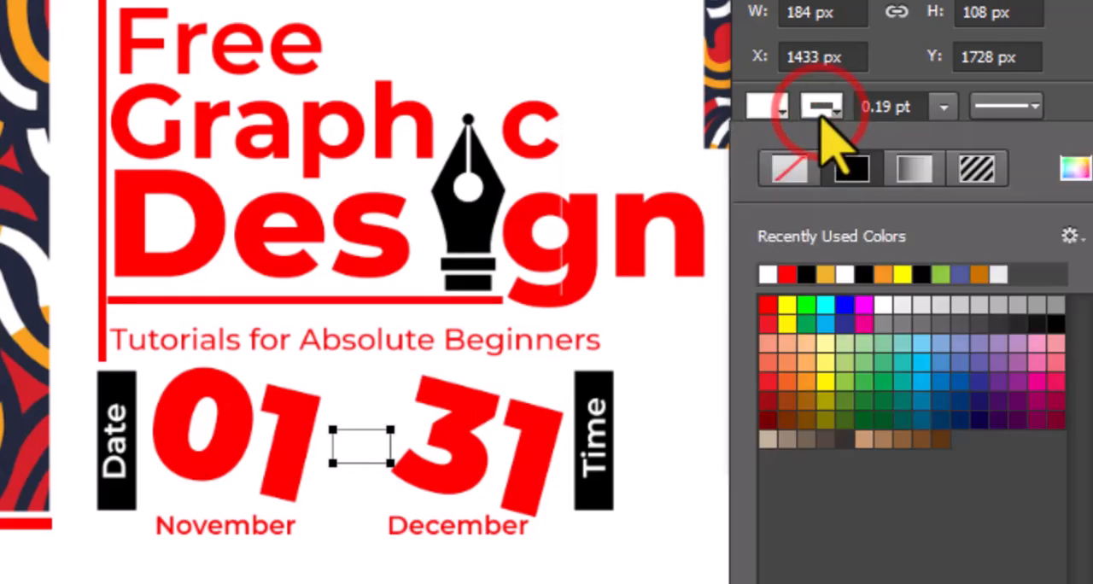
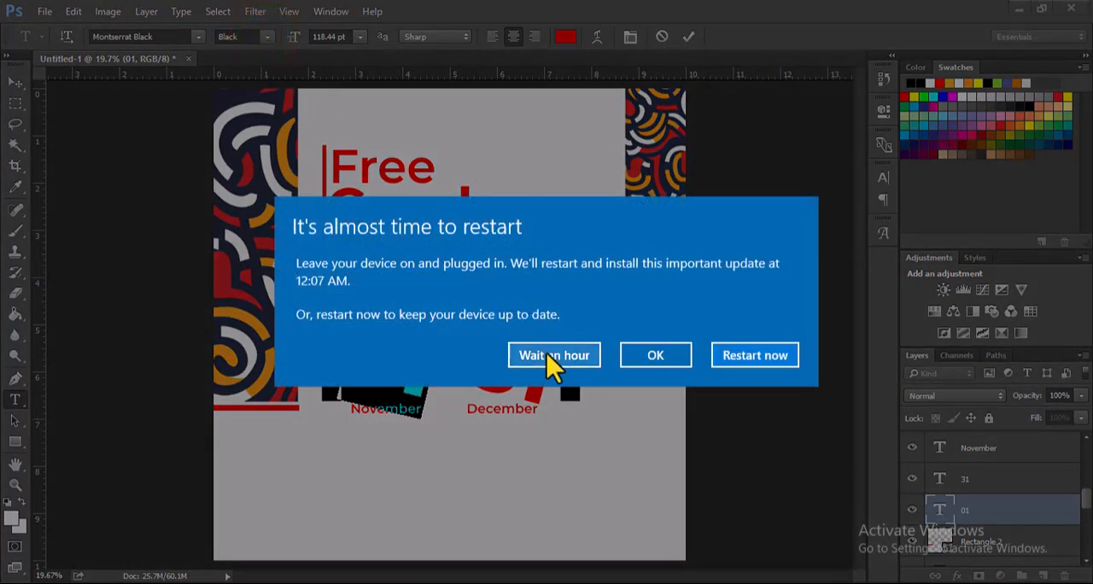
# Step: Change the 01 text's font weight to ExtraBold
pyautogui.click(554, 355)
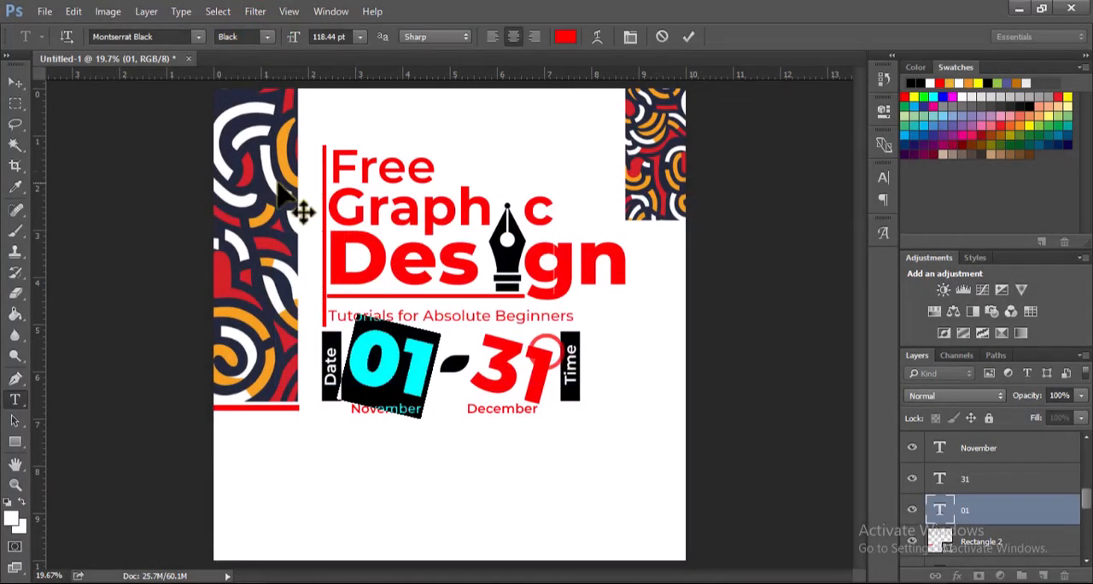
pyautogui.click(268, 37)
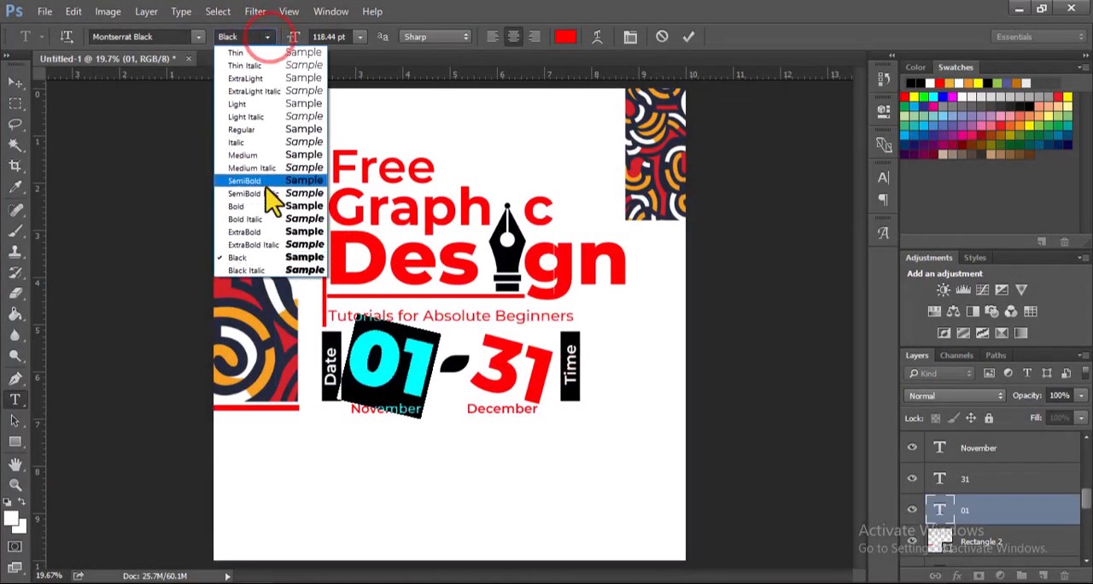
pyautogui.click(266, 233)
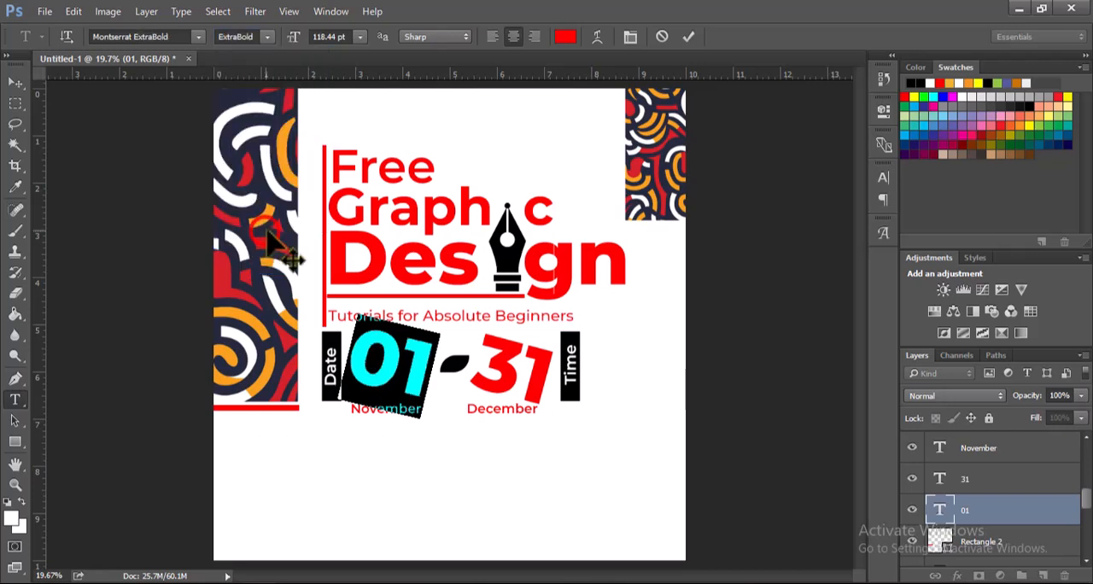
pyautogui.click(688, 36)
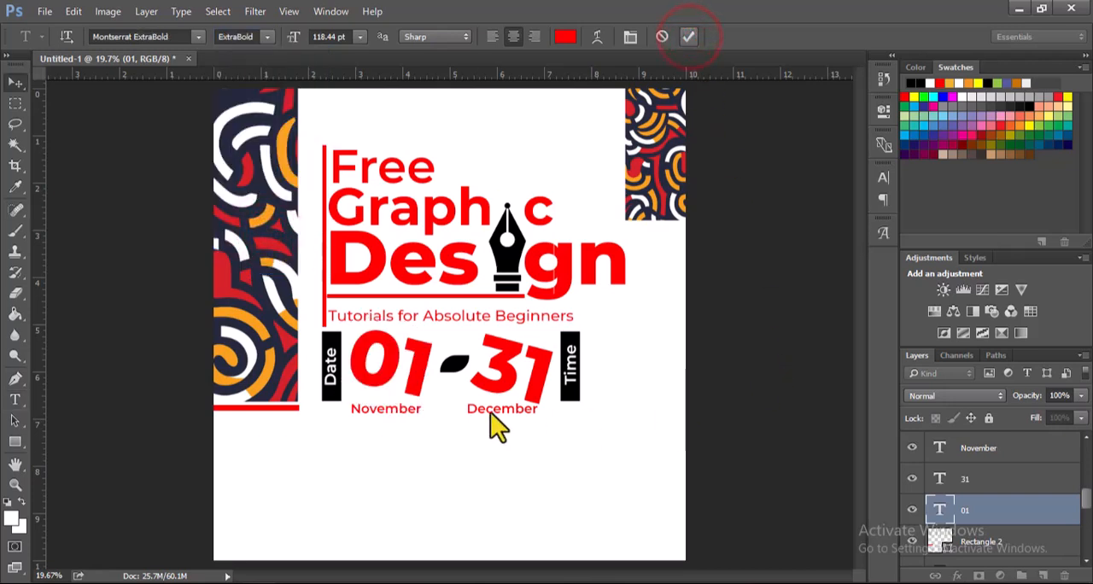
pyautogui.press('v')
# Step: Place the Adobe Photoshop logo image from the PROGRAM DESIGN folder, scaled to about 25%, below and to the right of December
pyautogui.hotkey('alt', 'Tab')
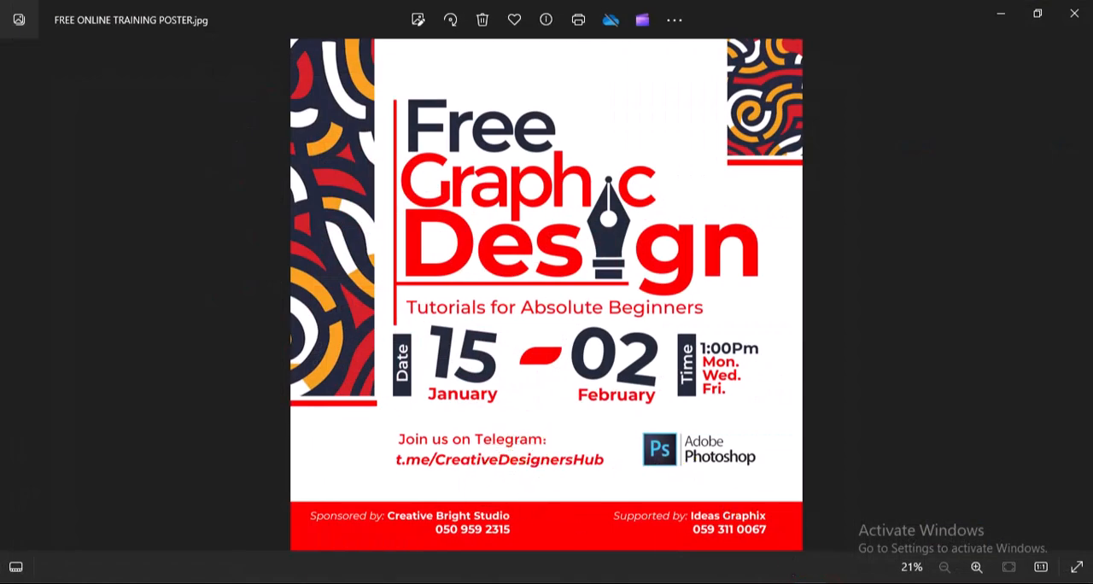
pyautogui.hotkey('alt', 'Tab')
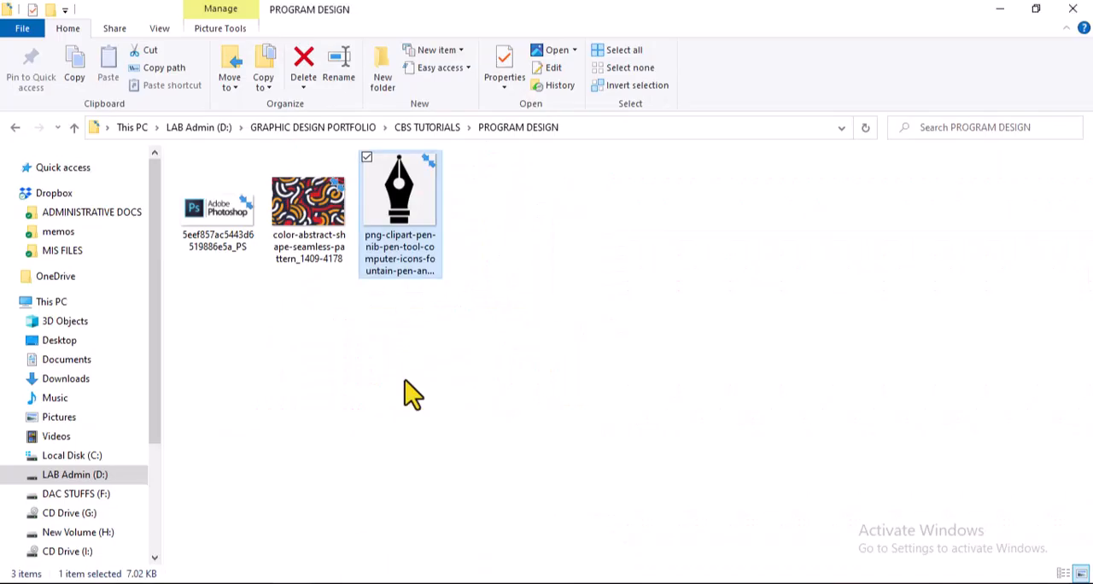
pyautogui.click(224, 201)
pyautogui.moveTo(294, 534); pyautogui.dragTo(587, 456)
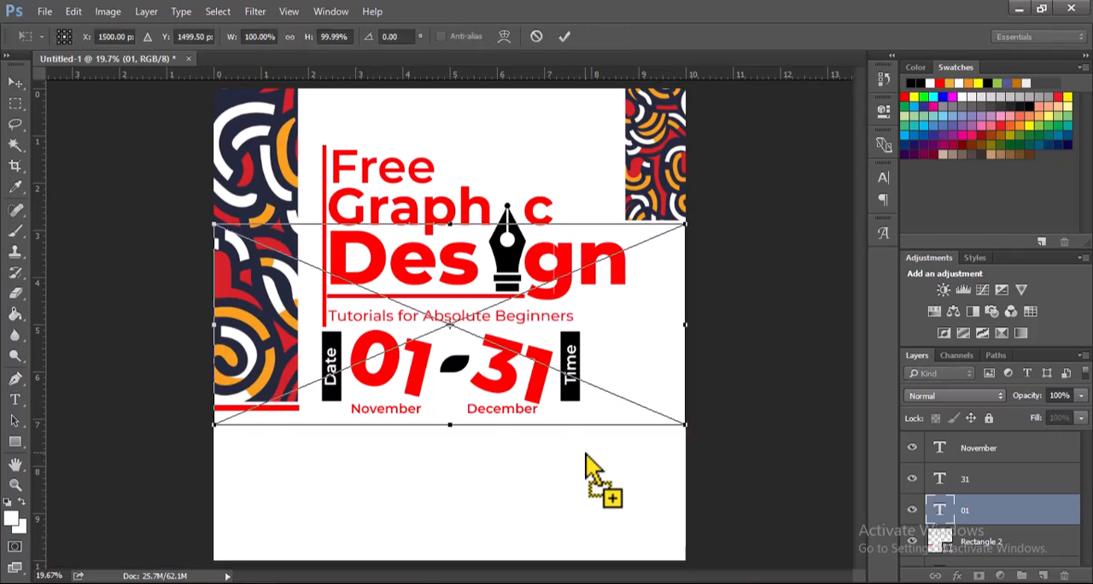
pyautogui.moveTo(692, 224); pyautogui.dragTo(600, 459)
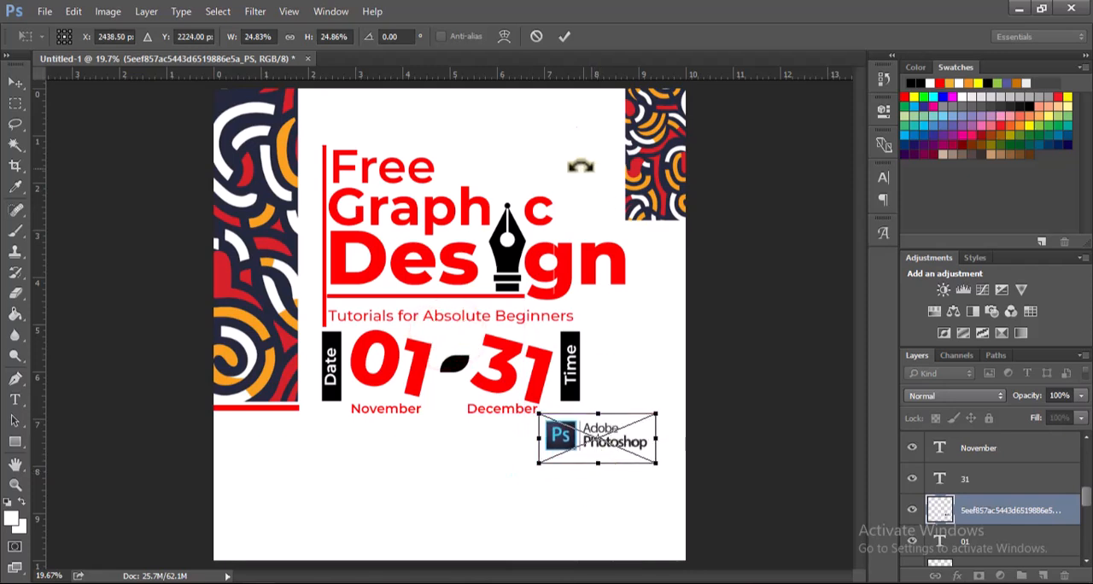
pyautogui.click(564, 40)
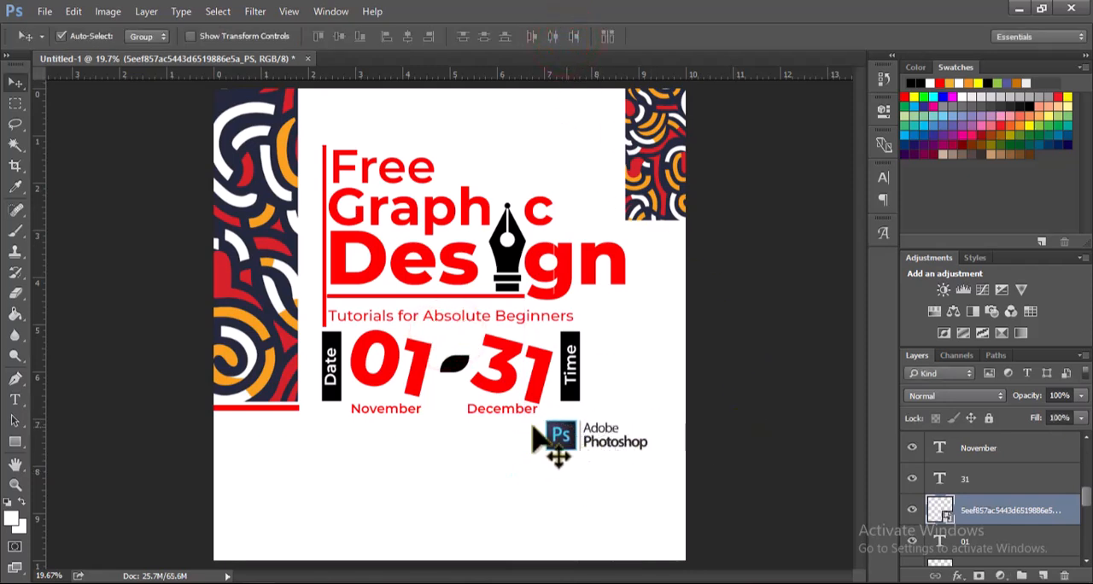
# Step: Add the red SemiBold text lines "Join us on Telegram:" and "t.me/creativedesignershub" to the left of the Photoshop logo
pyautogui.press('t')
pyautogui.click(333, 439)
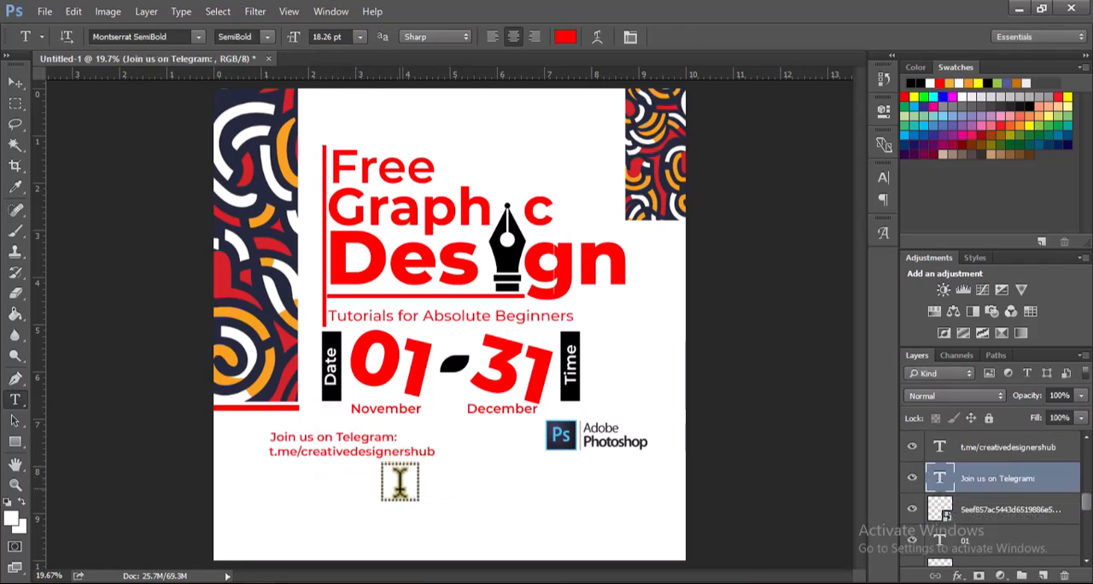
pyautogui.hotkey('ctrl', 'Return')
pyautogui.press('v')
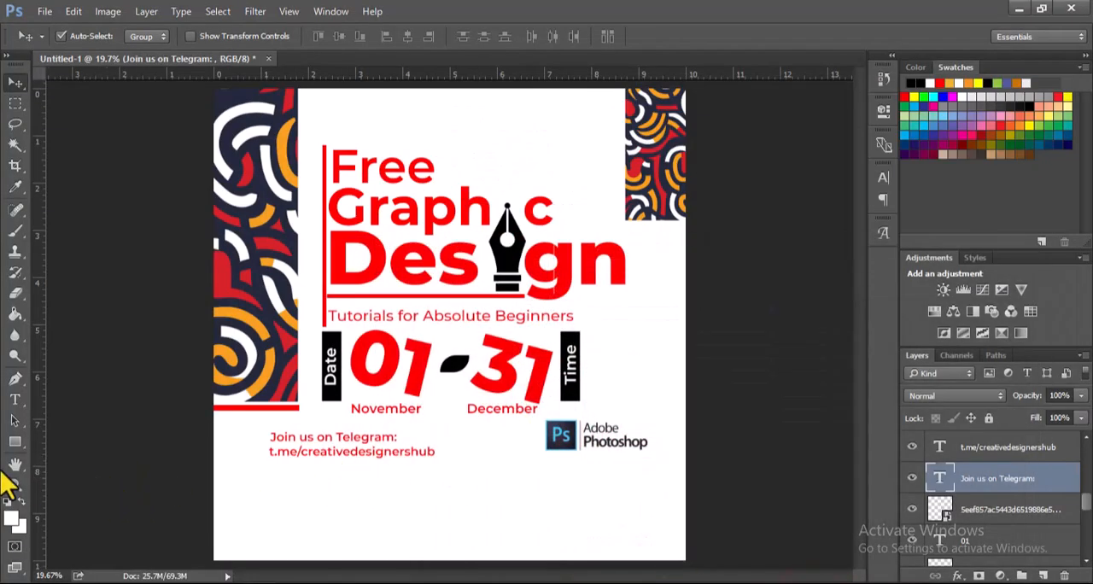
# Step: Draw a rectangle about 3006 by 347 px across the poster's bottom edge and remove its stroke
pyautogui.click(15, 441)
pyautogui.moveTo(214, 513); pyautogui.dragTo(685, 564)
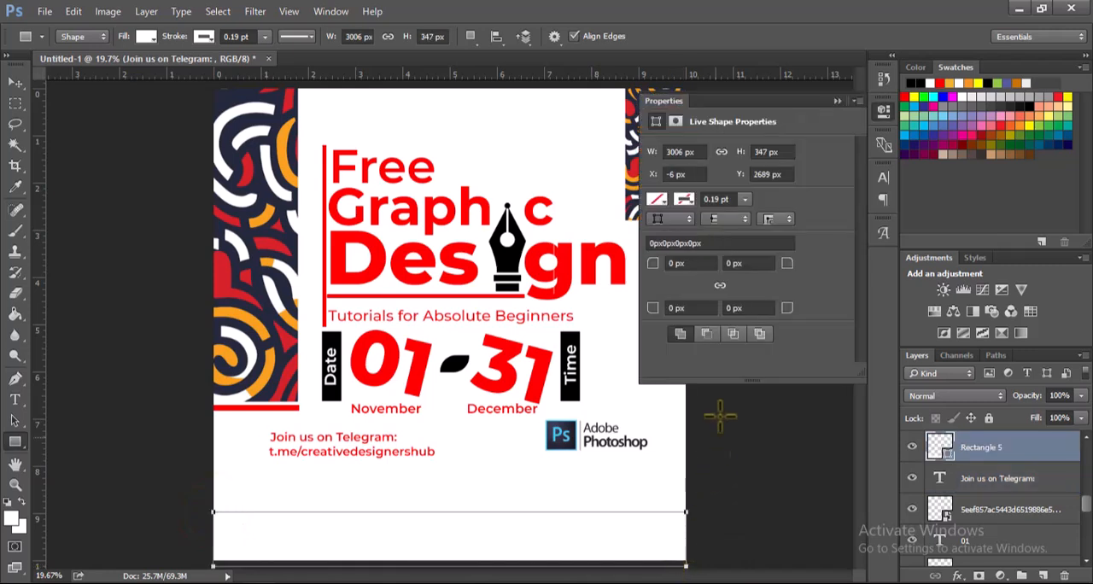
pyautogui.click(676, 202)
pyautogui.click(668, 231)
# Step: Fill the bottom rectangle with red
pyautogui.click(656, 201)
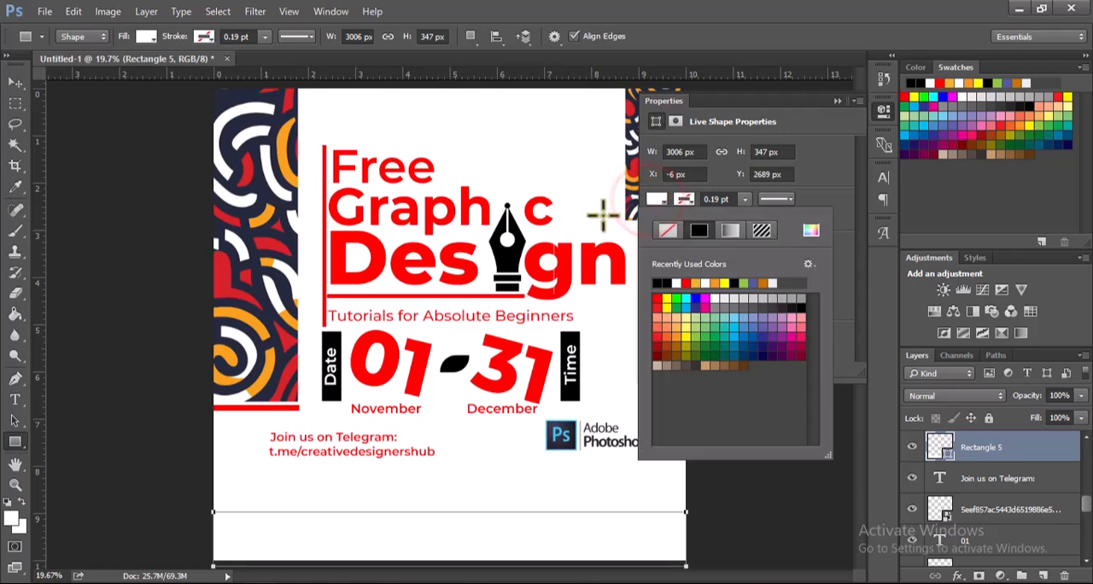
pyautogui.click(650, 202)
pyautogui.click(651, 203)
pyautogui.click(651, 202)
pyautogui.click(653, 202)
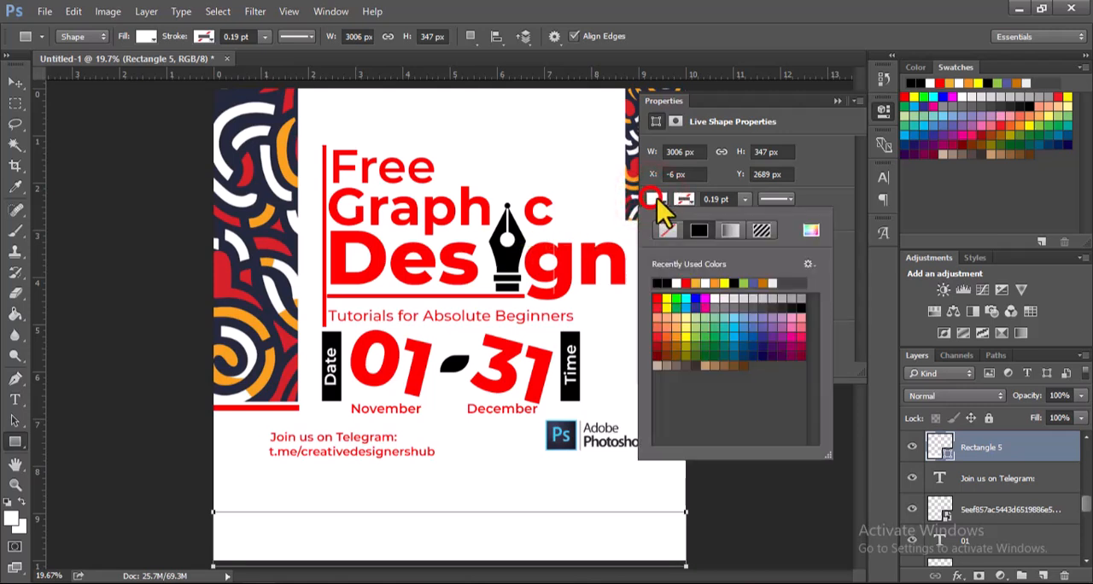
pyautogui.click(688, 283)
pyautogui.press('Escape')
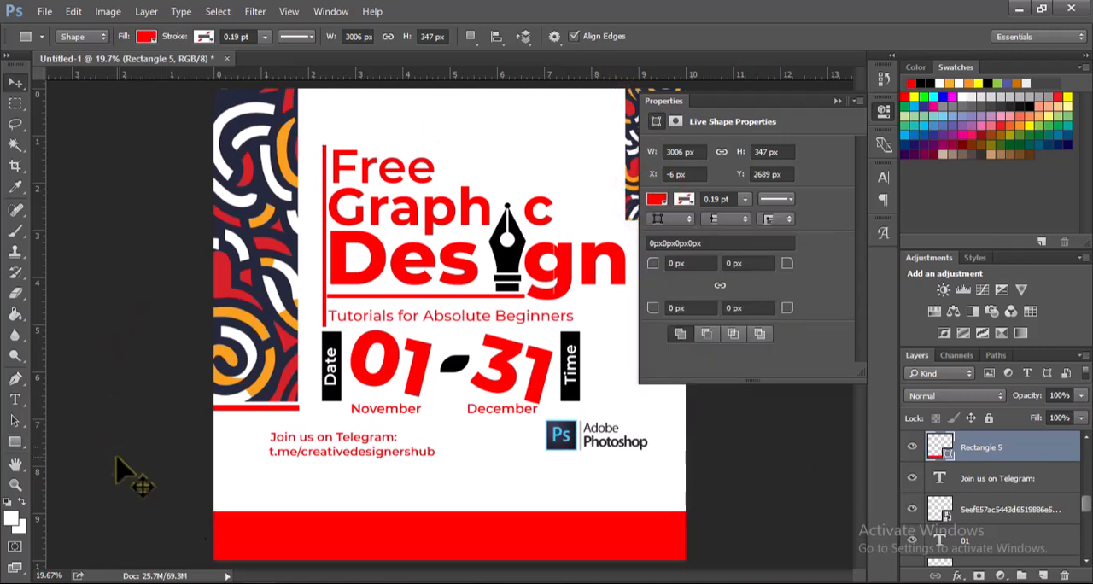
pyautogui.press('v')
# Step: Add white, left-aligned text "Sponsored by: Creative Bright Studio" on the red footer and duplicate it toward the footer's right end
pyautogui.press('t')
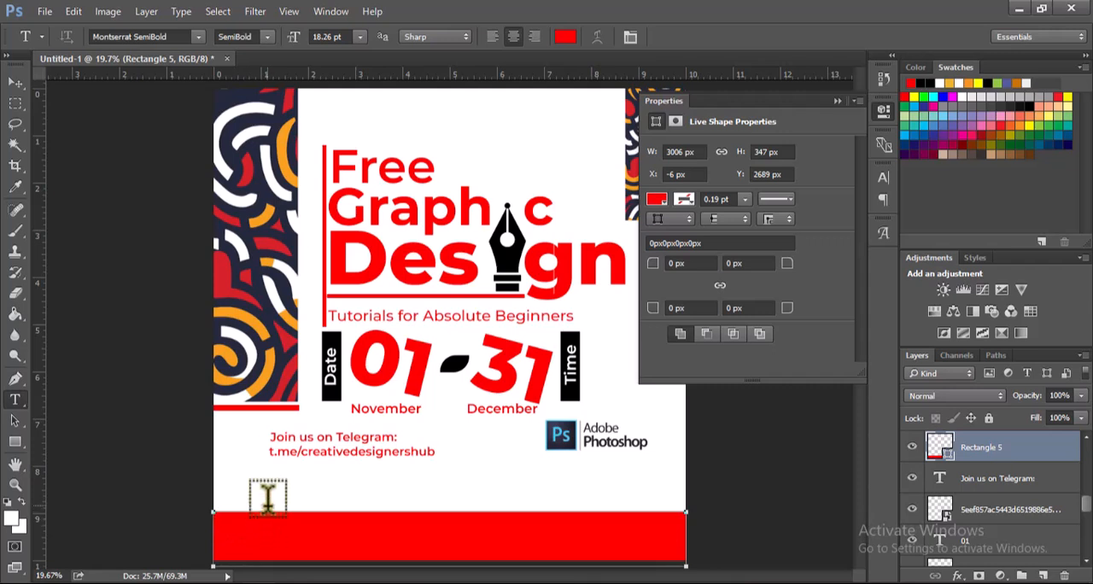
pyautogui.moveTo(269, 493); pyautogui.dragTo(466, 526)
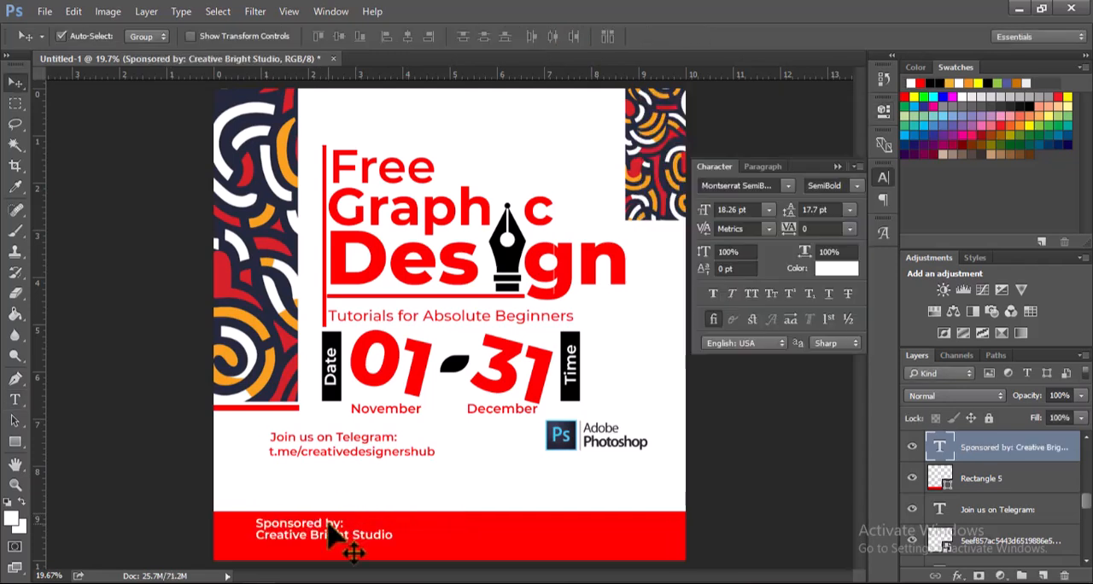
pyautogui.moveTo(349, 552); pyautogui.dragTo(589, 552)
# Step: Rewrite the duplicated footer text as "Supported by: Ideas Graphix"
pyautogui.press('t')
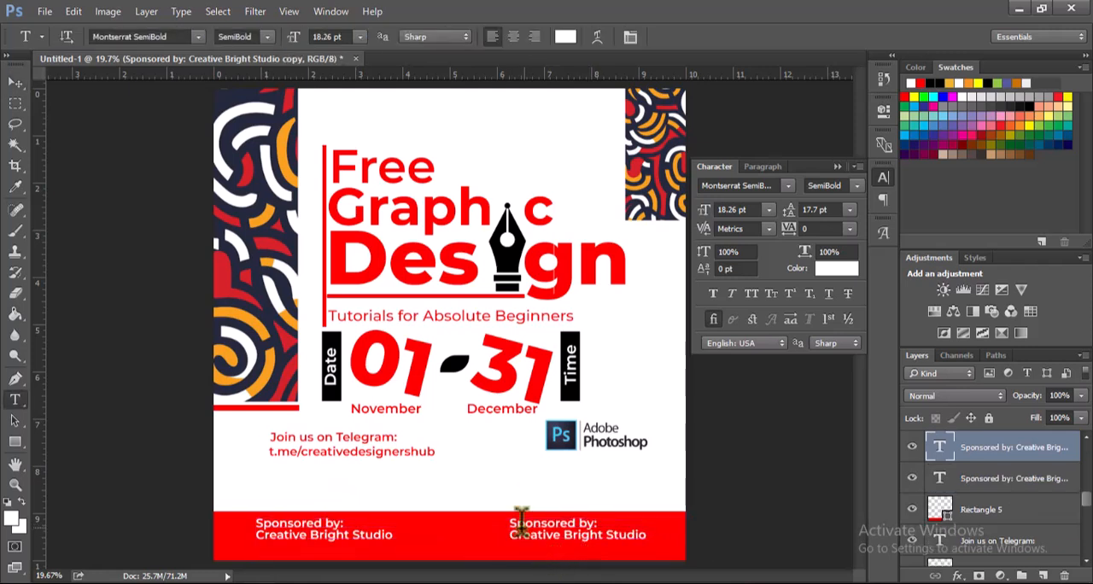
pyautogui.moveTo(516, 523); pyautogui.dragTo(579, 515)
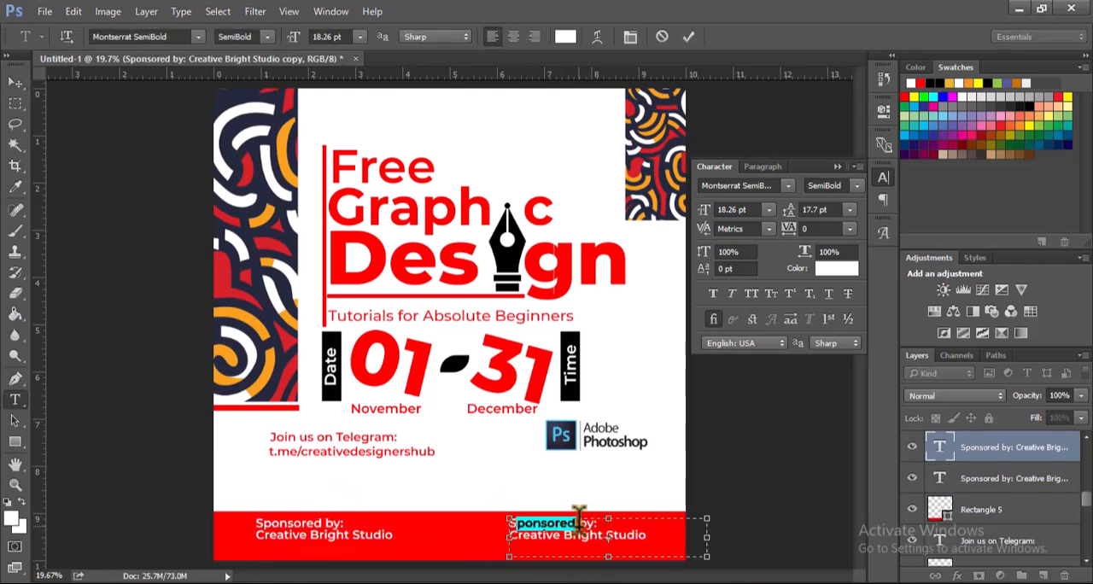
pyautogui.write('upp')
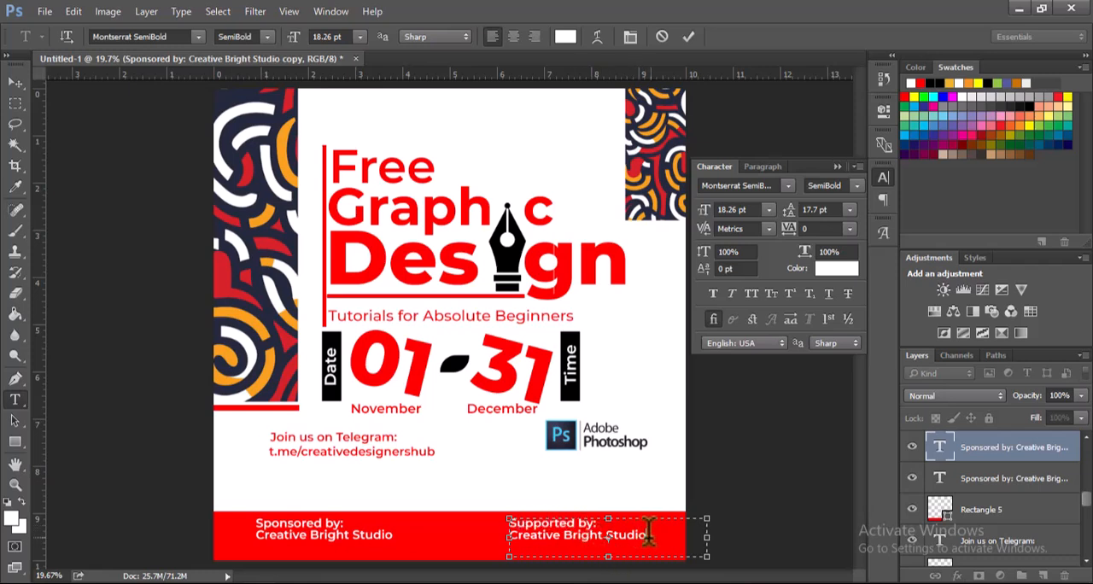
pyautogui.moveTo(650, 532); pyautogui.dragTo(472, 526)
pyautogui.write('fd')
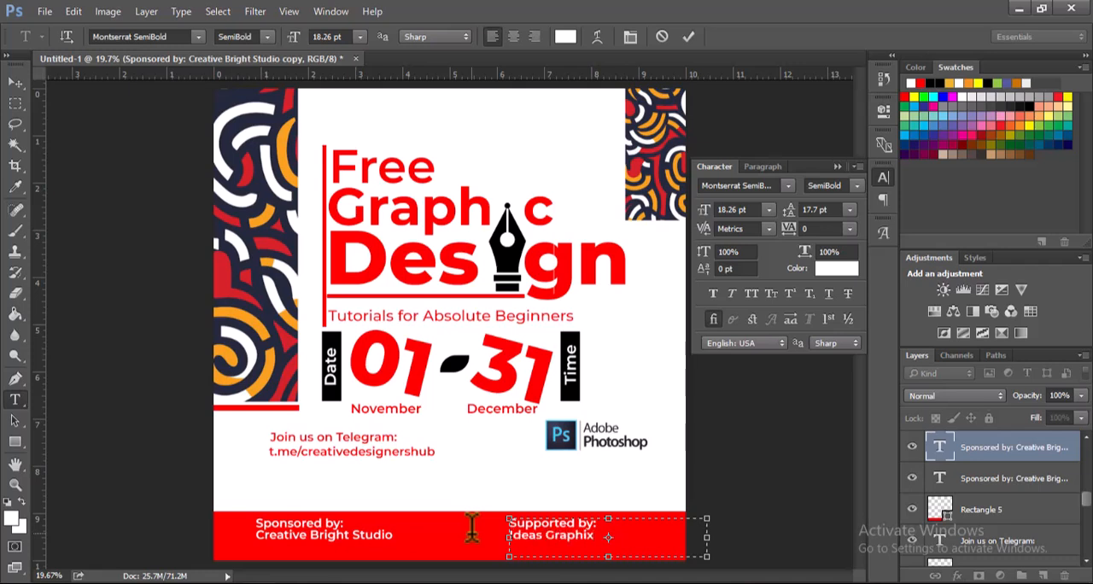
pyautogui.click(689, 37)
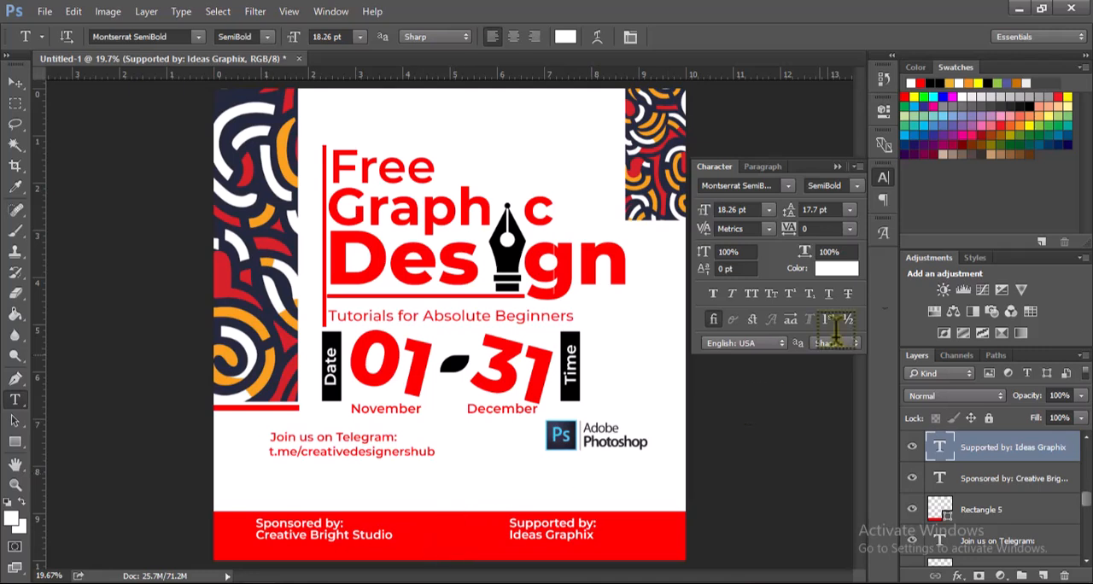
pyautogui.click(838, 167)
pyautogui.press('v')
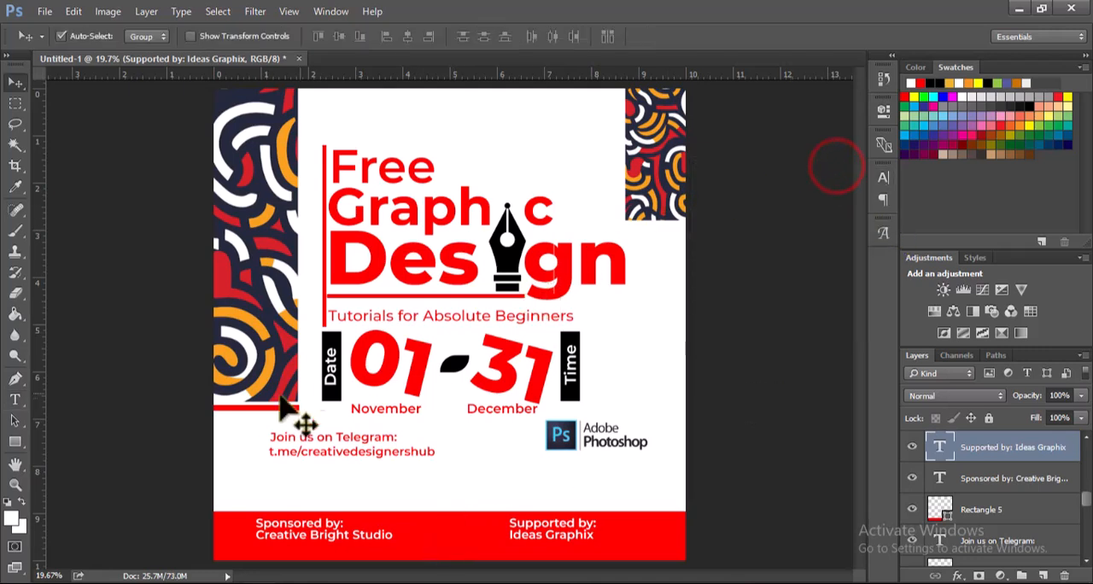
# Step: Copy the red bar beneath the large pattern strip and place it under the small pattern strip at the upper right
pyautogui.click(246, 414)
pyautogui.click(246, 408)
pyautogui.moveTo(634, 248); pyautogui.dragTo(660, 228)
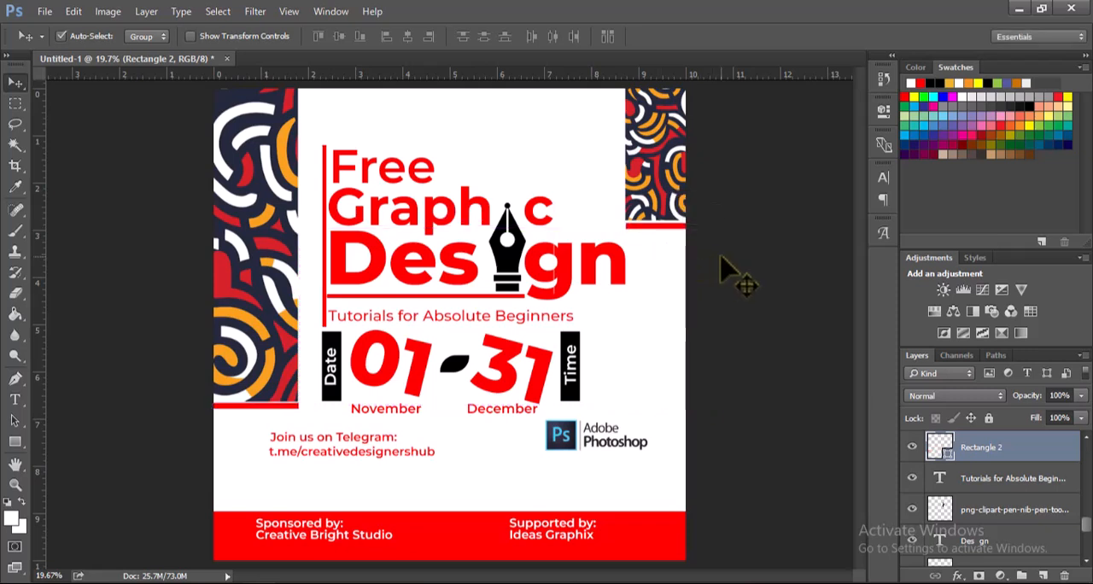
pyautogui.click(722, 257)
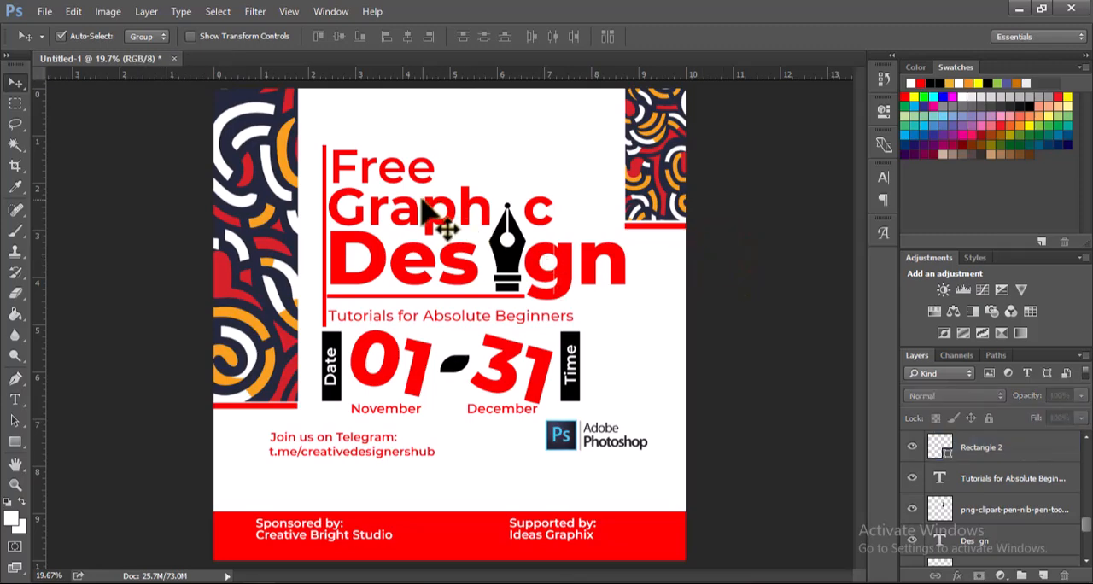
# Step: Tighten the letter tracking of the headline word Free to -80
pyautogui.press('t')
pyautogui.moveTo(335, 162); pyautogui.dragTo(453, 154)
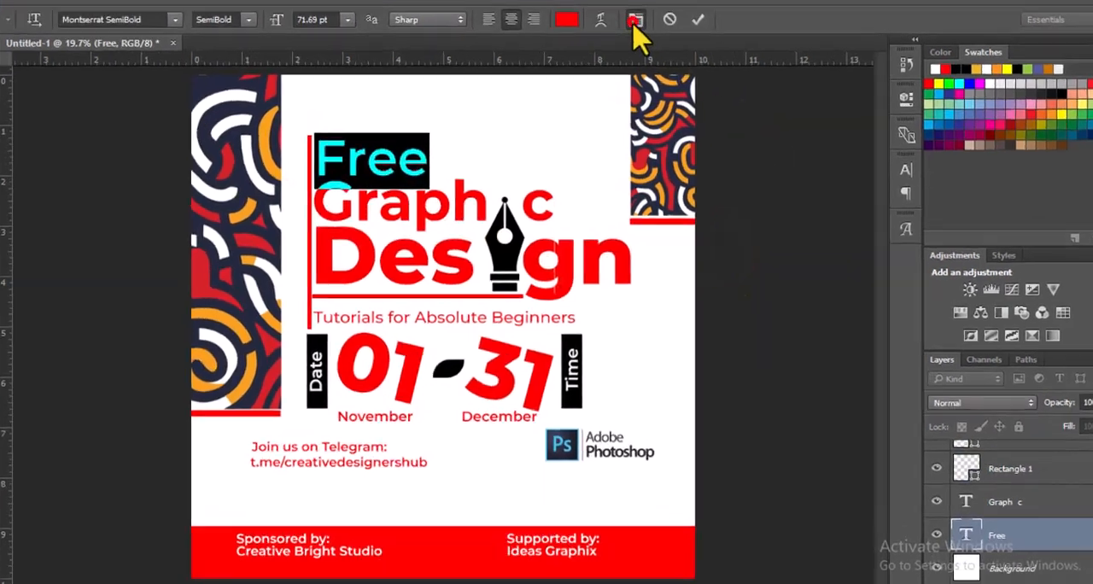
pyautogui.click(635, 22)
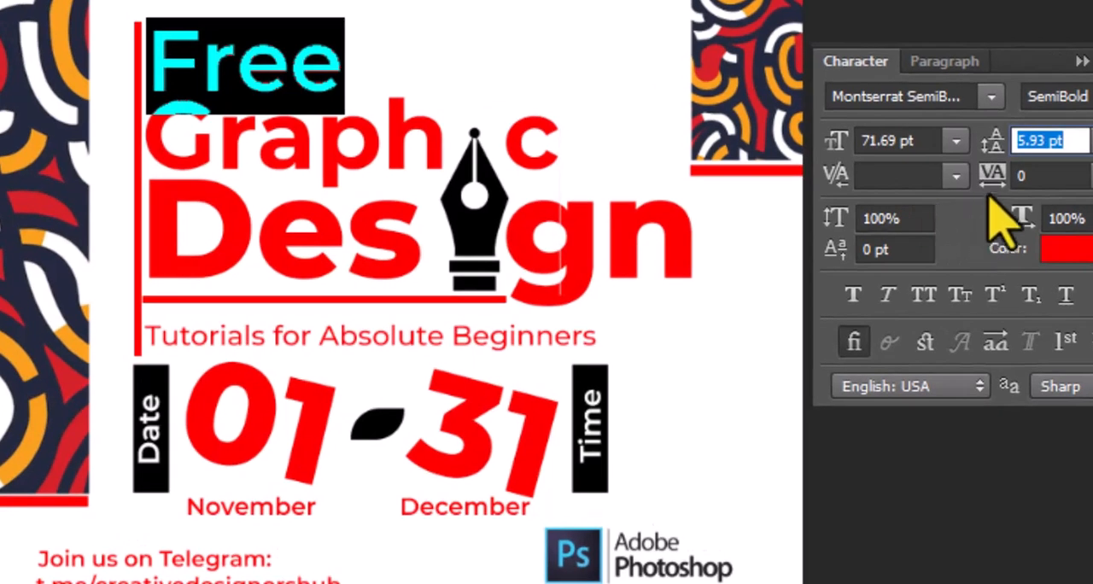
pyautogui.click(807, 228)
pyautogui.moveTo(991, 175)
pyautogui.mouseDown()
pyautogui.moveTo(982, 184)
pyautogui.moveTo(994, 179)
pyautogui.mouseUp()
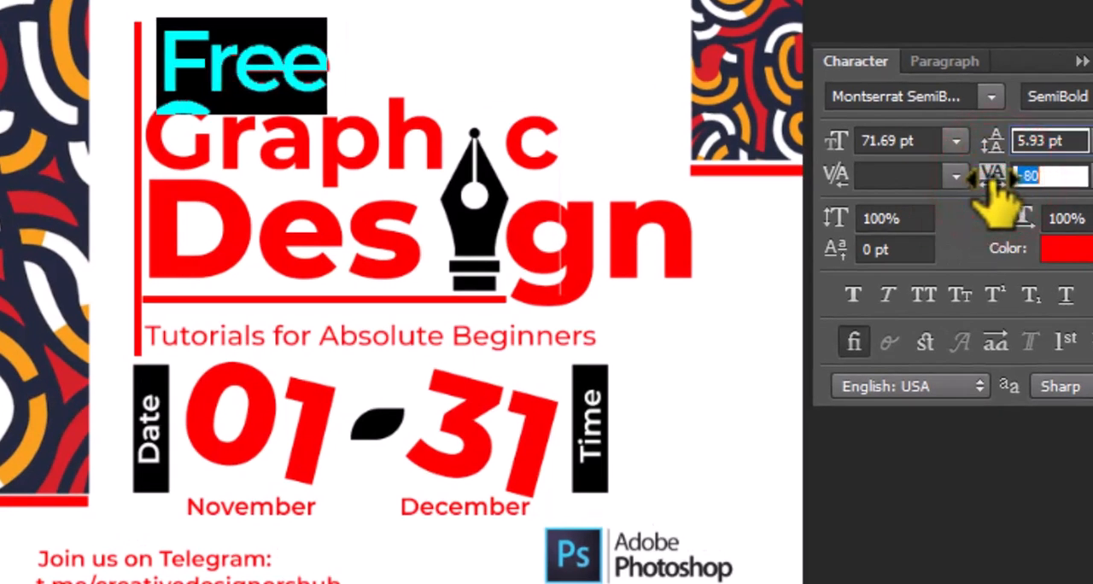
pyautogui.hotkey('shift', 'Tab')
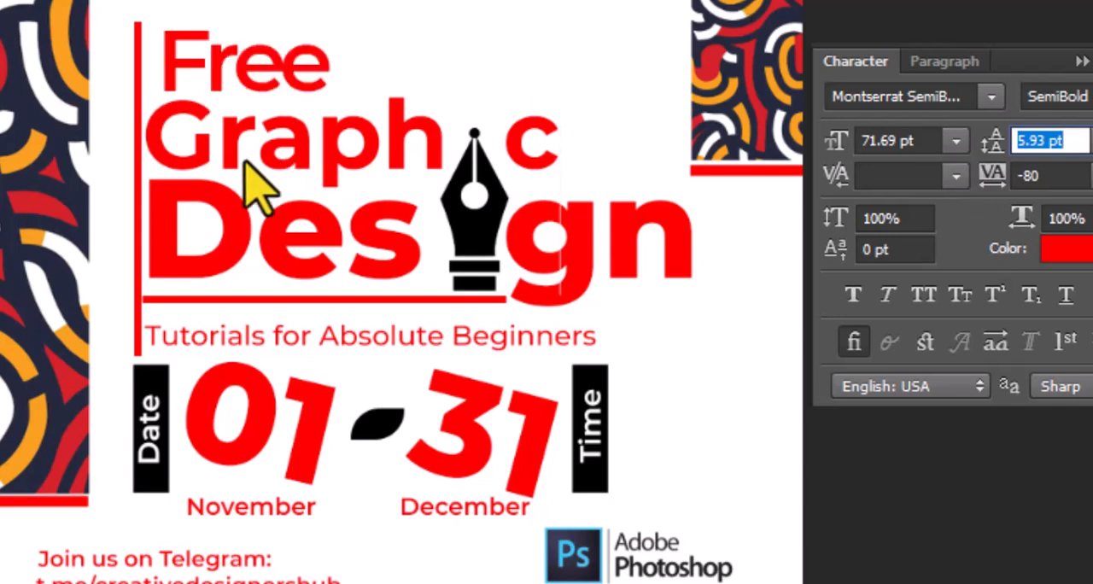
# Step: Set the tracking of the headline word Graphic to -60
pyautogui.moveTo(154, 117); pyautogui.dragTo(629, 117)
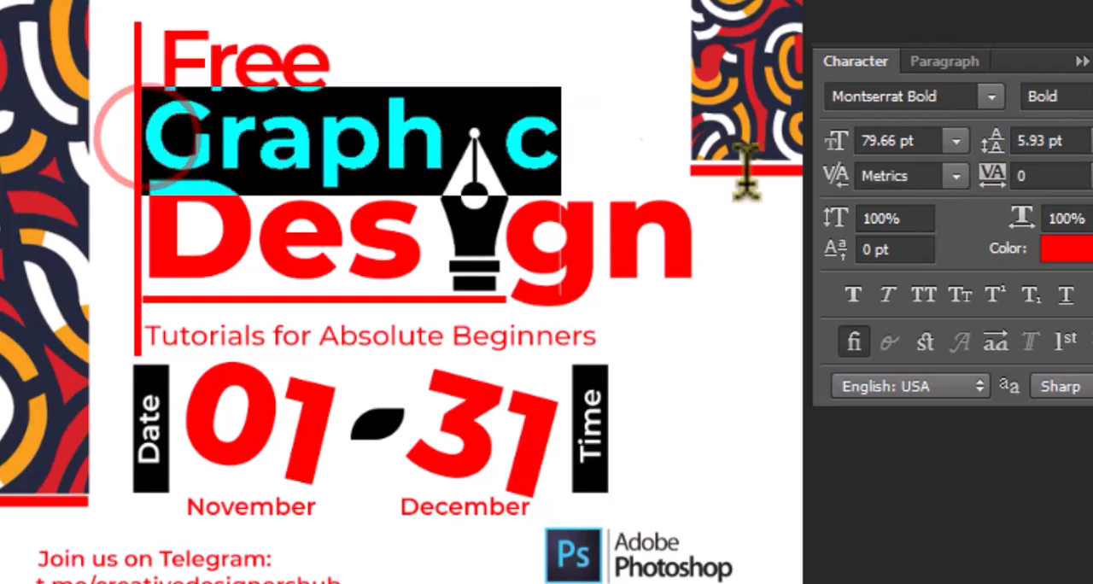
pyautogui.click(994, 176)
pyautogui.moveTo(993, 177); pyautogui.dragTo(991, 177)
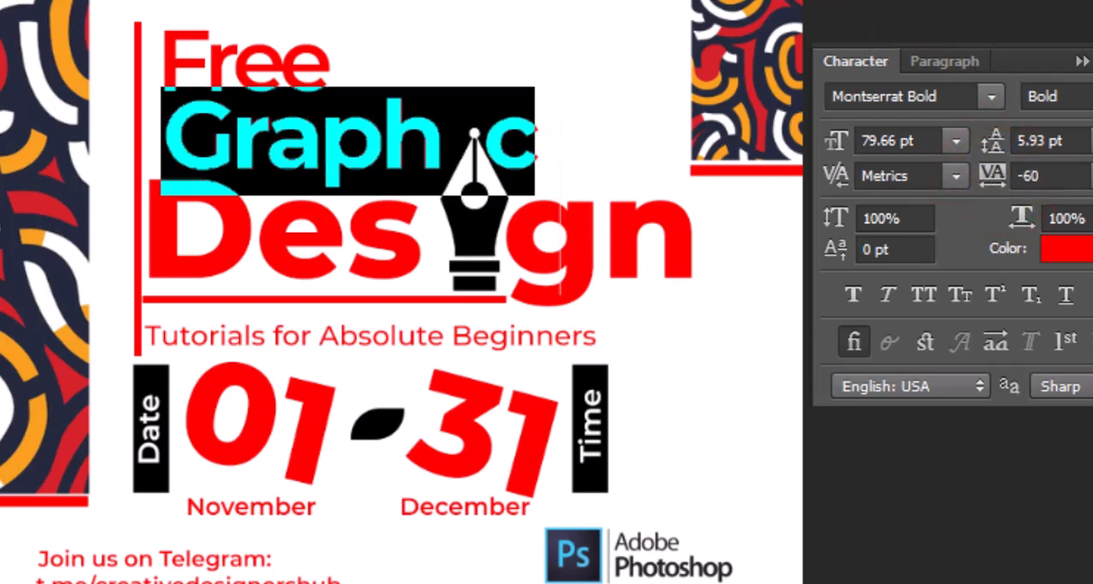
pyautogui.click(146, 238)
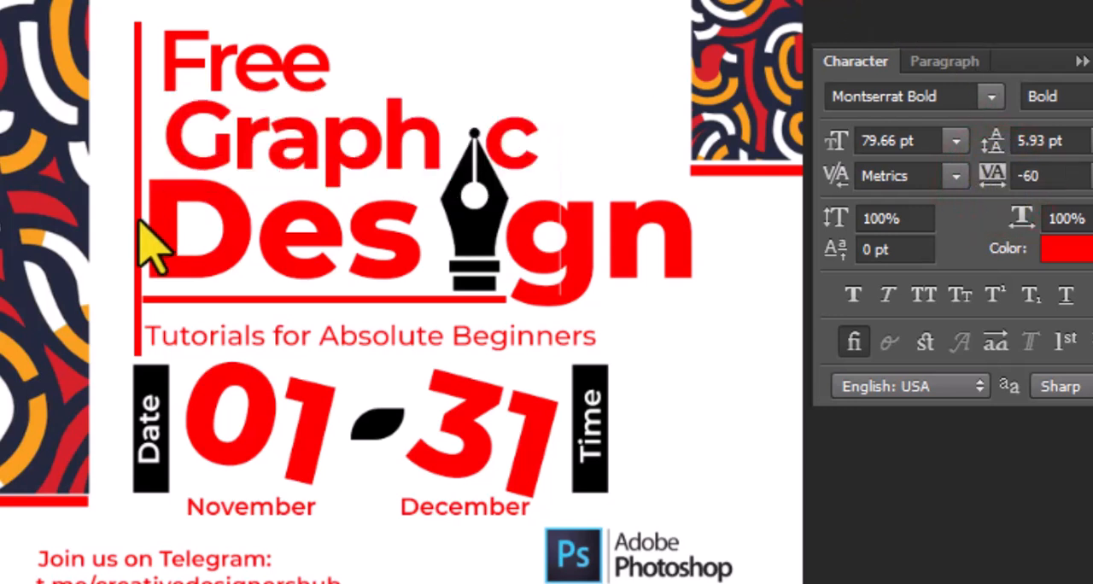
# Step: Set the tracking of the headline word Design to -20
pyautogui.moveTo(146, 218); pyautogui.dragTo(675, 205)
pyautogui.moveTo(998, 178); pyautogui.dragTo(994, 177)
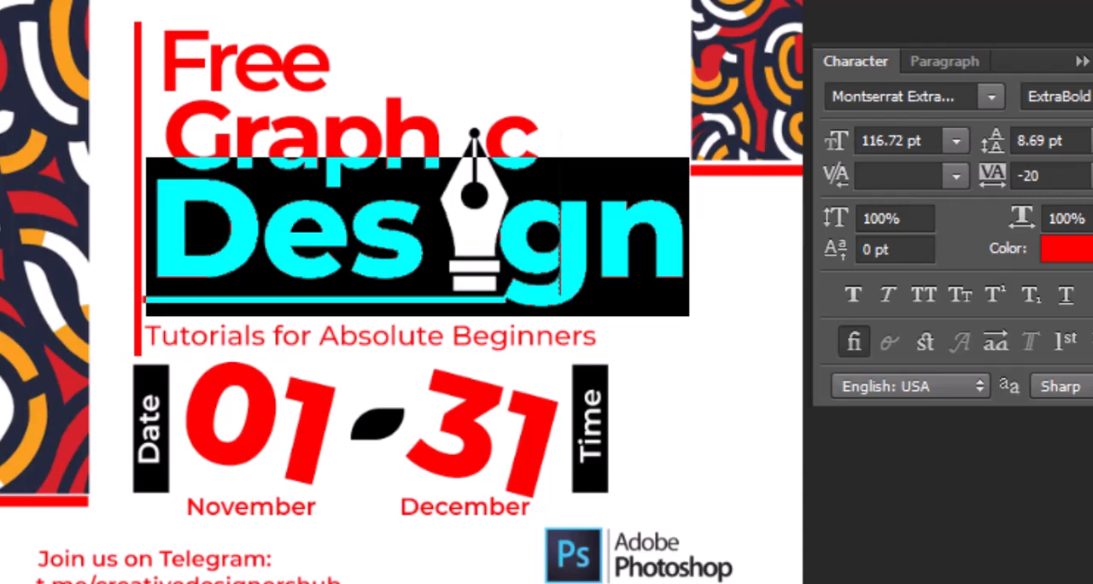
pyautogui.click(741, 2)
# Step: Move the pen nib slightly left so it sits in the letter i gap of Graphic and Design
pyautogui.press('v')
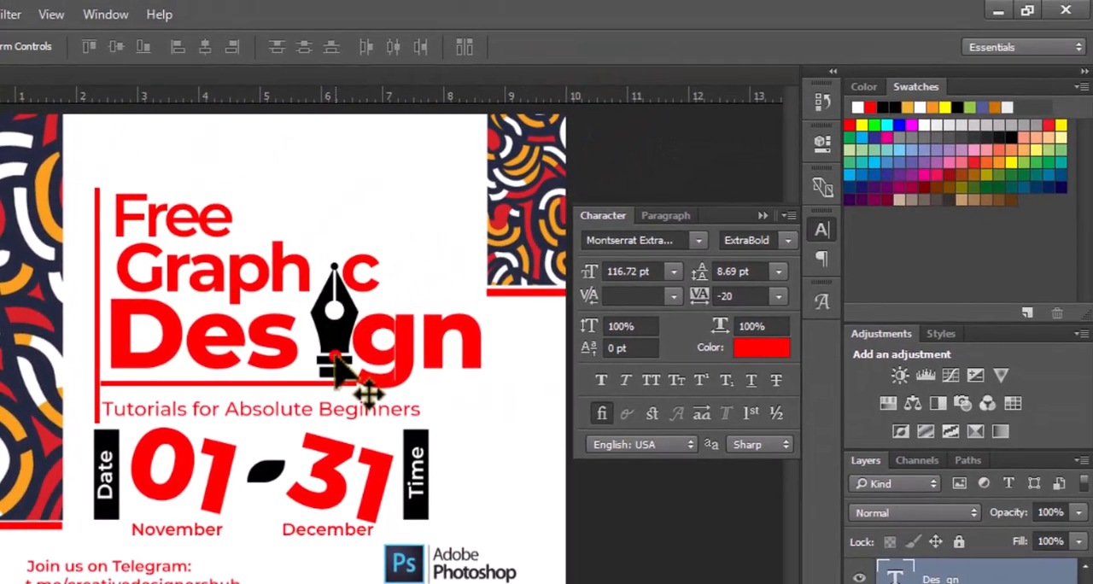
pyautogui.click(474, 252)
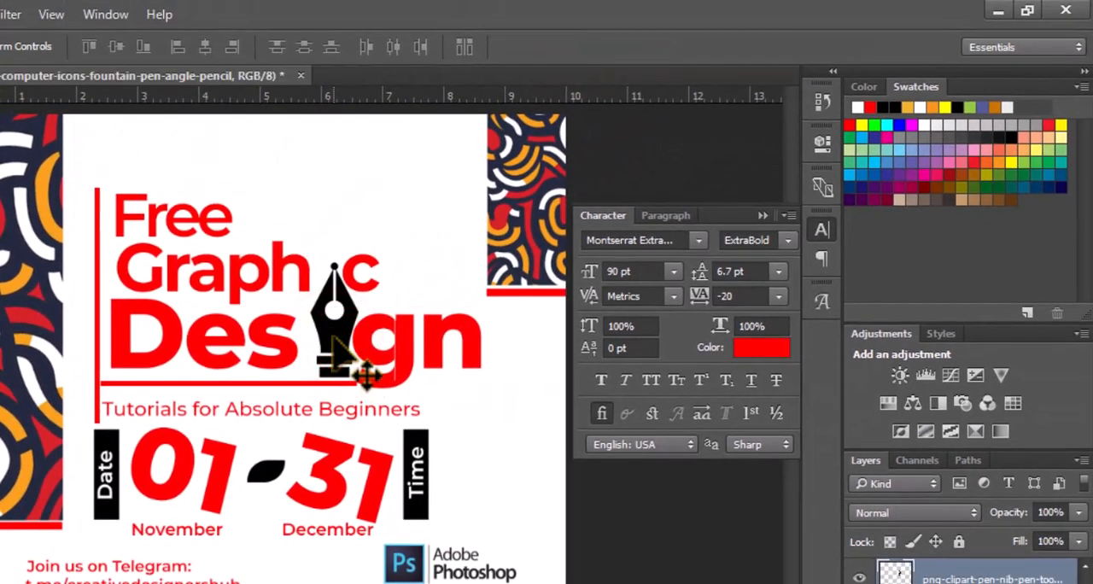
pyautogui.moveTo(335, 337); pyautogui.dragTo(330, 341)
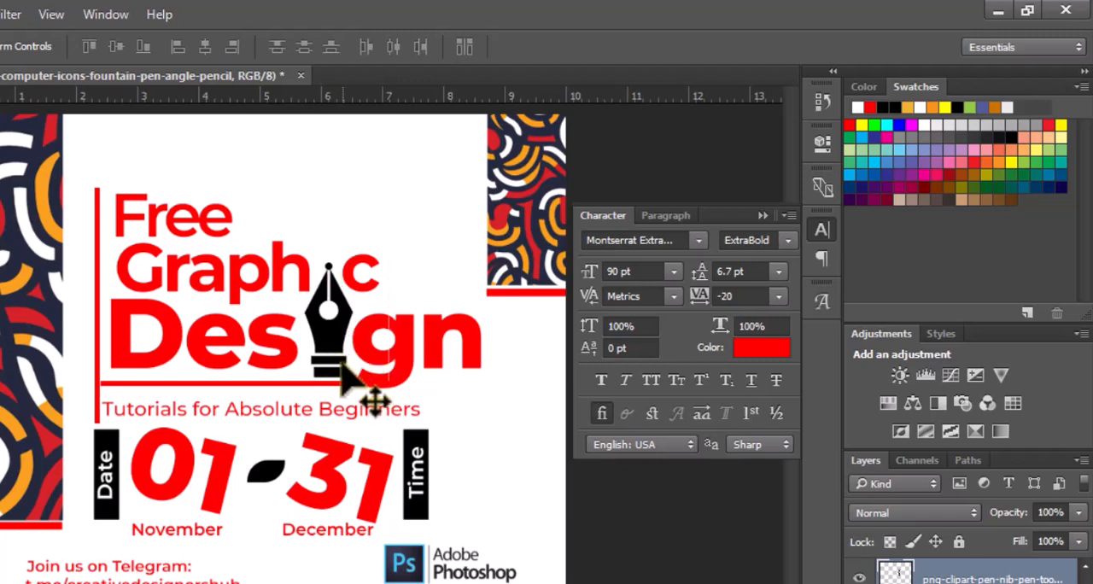
# Step: Shift the headline word Graphic slightly left to line up with Design, and nudge the pen nib left into the letter i gap
pyautogui.click(124, 238)
pyautogui.moveTo(130, 248); pyautogui.dragTo(122, 256)
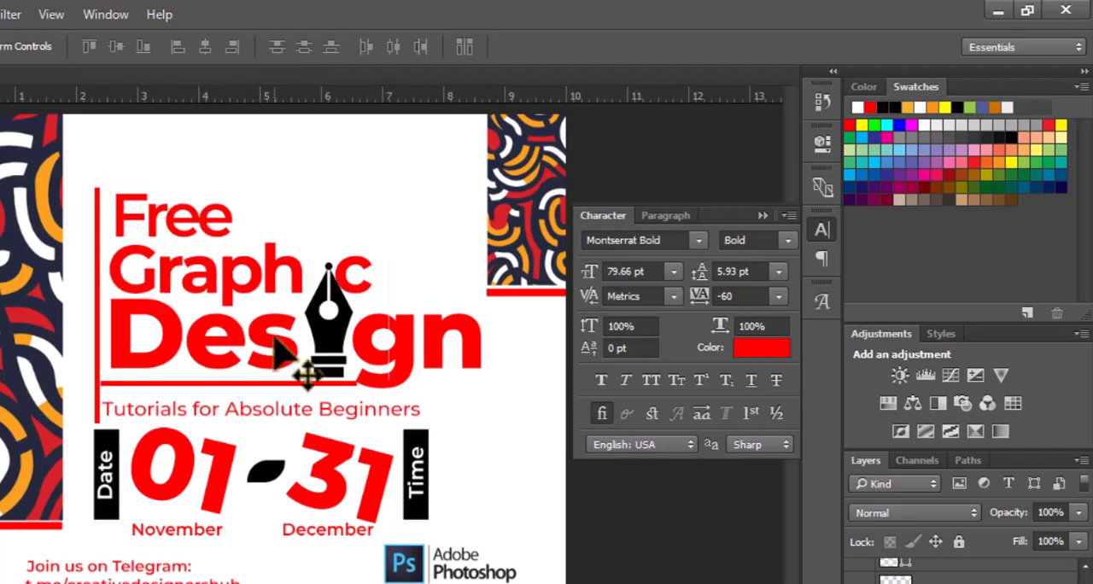
pyautogui.click(340, 367)
pyautogui.press('Left')
pyautogui.press('Left')
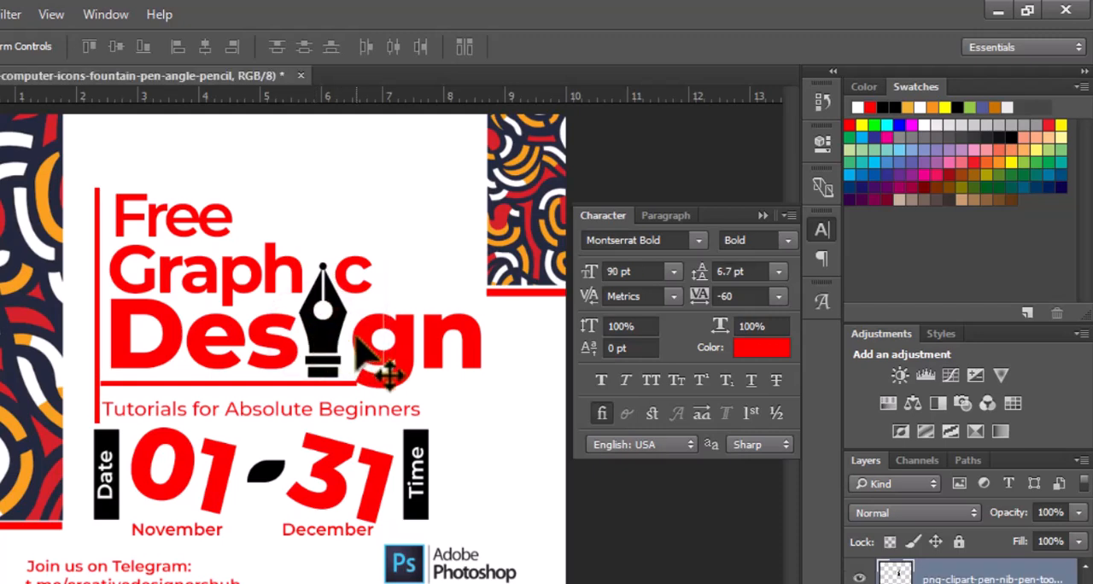
pyautogui.press('Right')
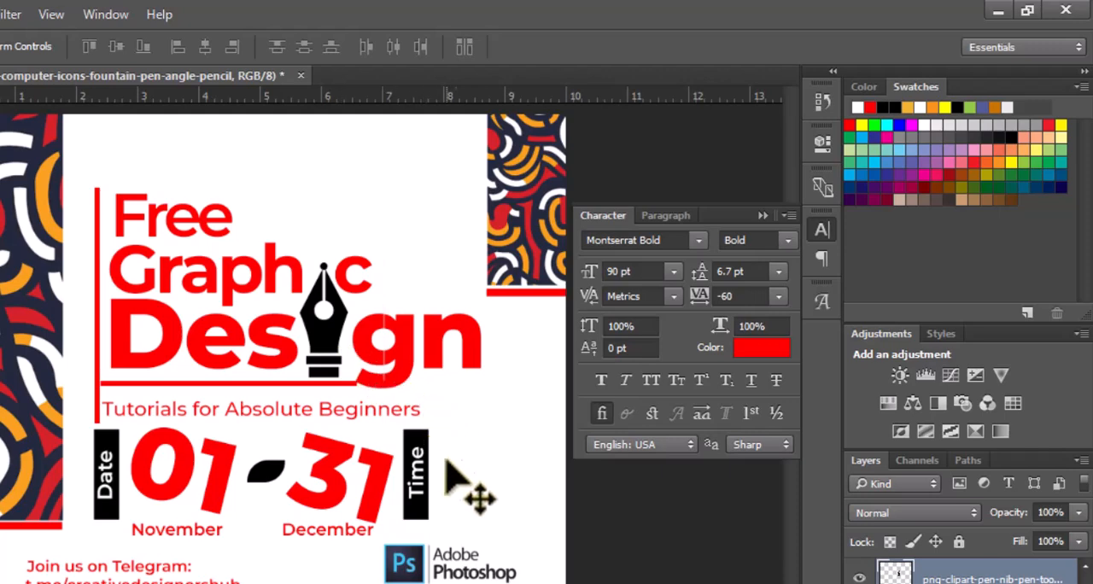
pyautogui.click(761, 216)
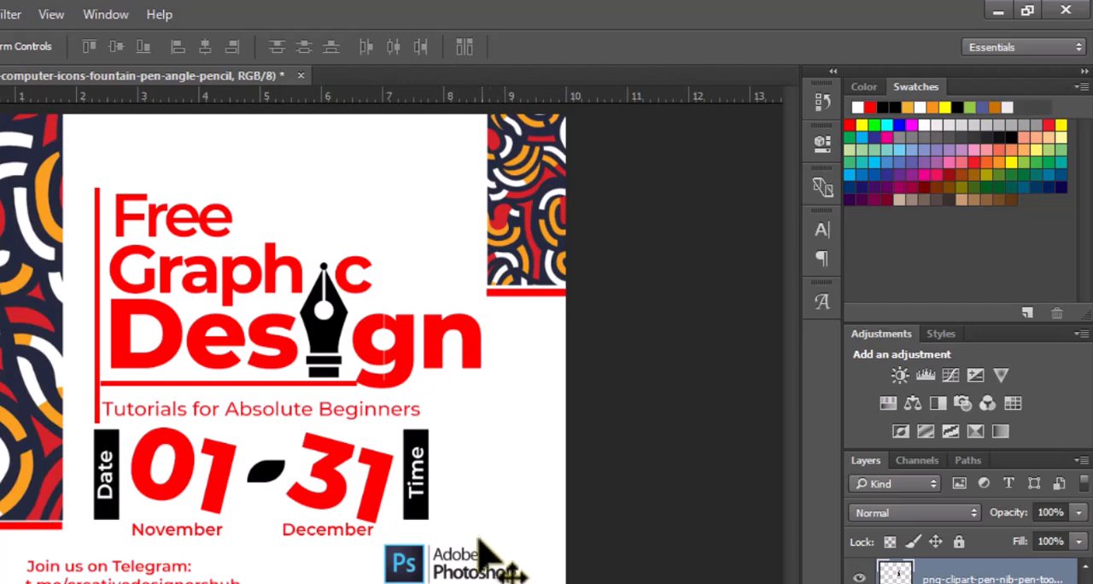
# Step: Add a left-aligned 14 pt text box beside the Time label reading "Wed. 2pm" and "Fri. 3pm" on two lines
pyautogui.press('t')
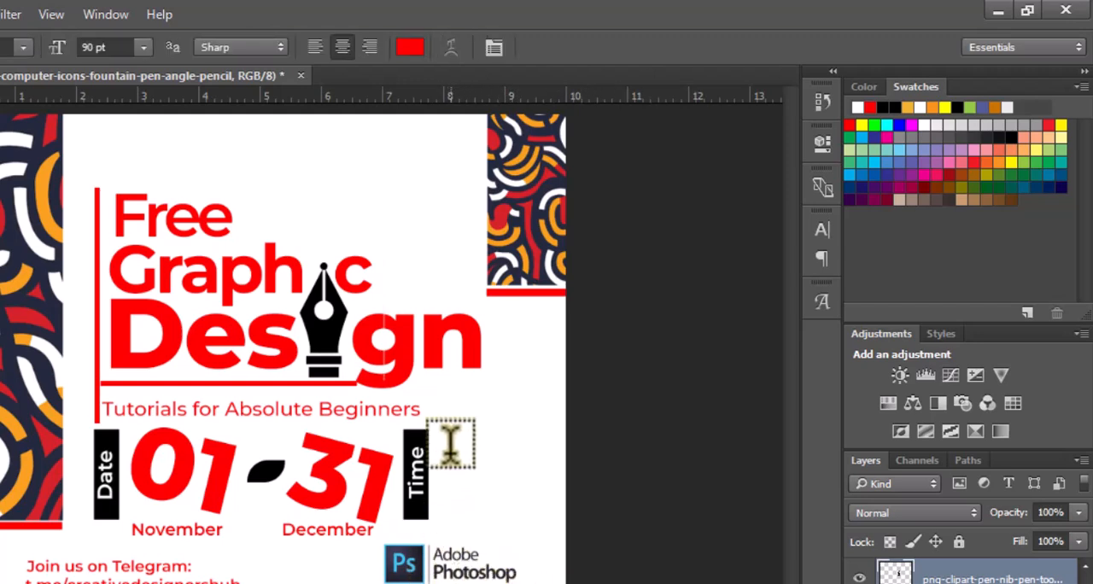
pyautogui.moveTo(446, 445); pyautogui.dragTo(527, 515)
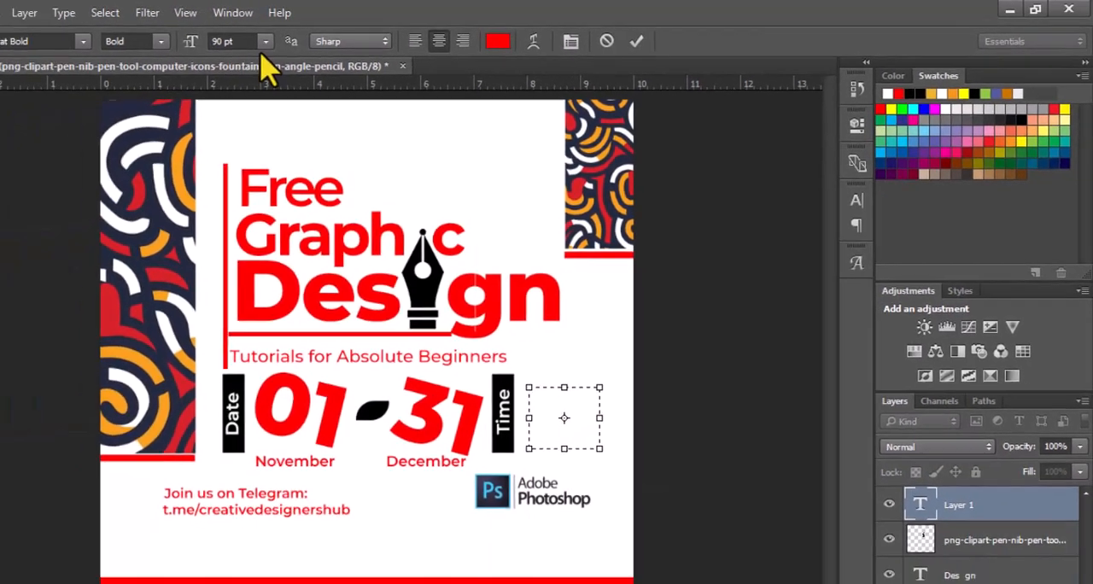
pyautogui.click(143, 47)
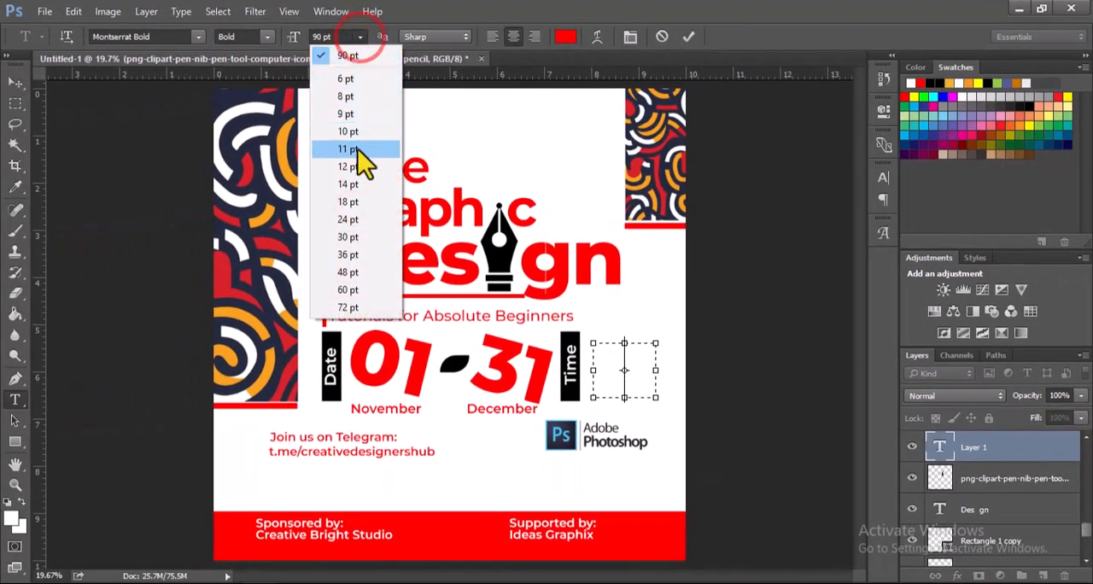
pyautogui.click(351, 185)
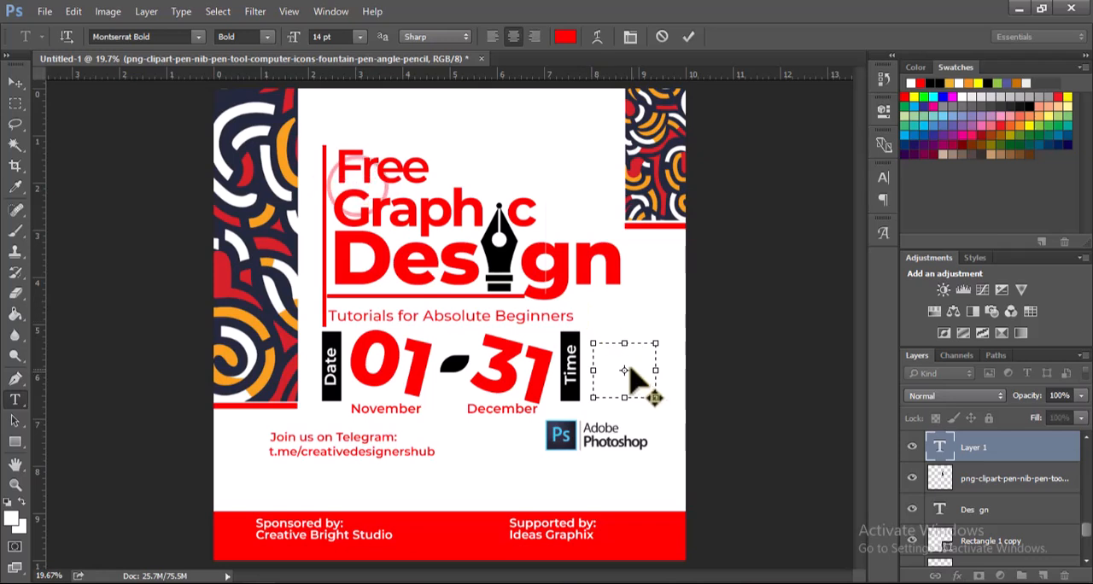
pyautogui.click(495, 36)
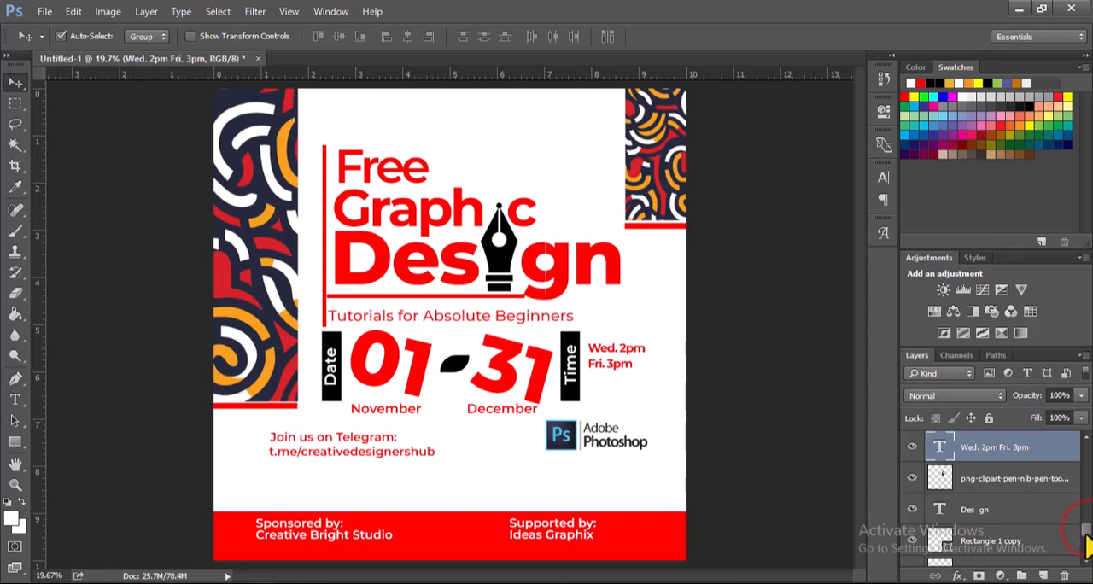
pyautogui.moveTo(1086, 537); pyautogui.dragTo(1087, 561)
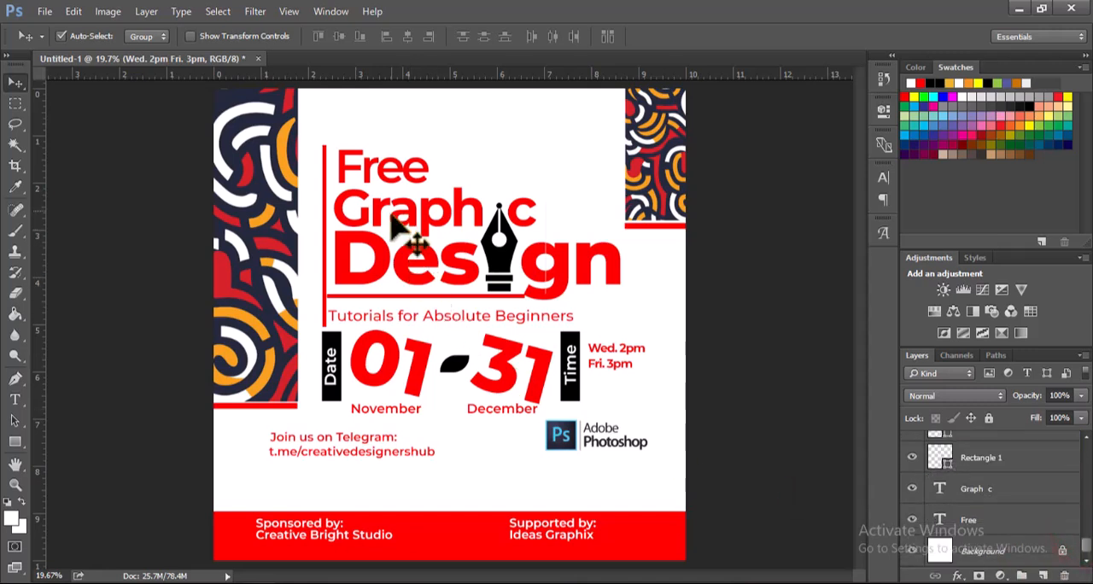